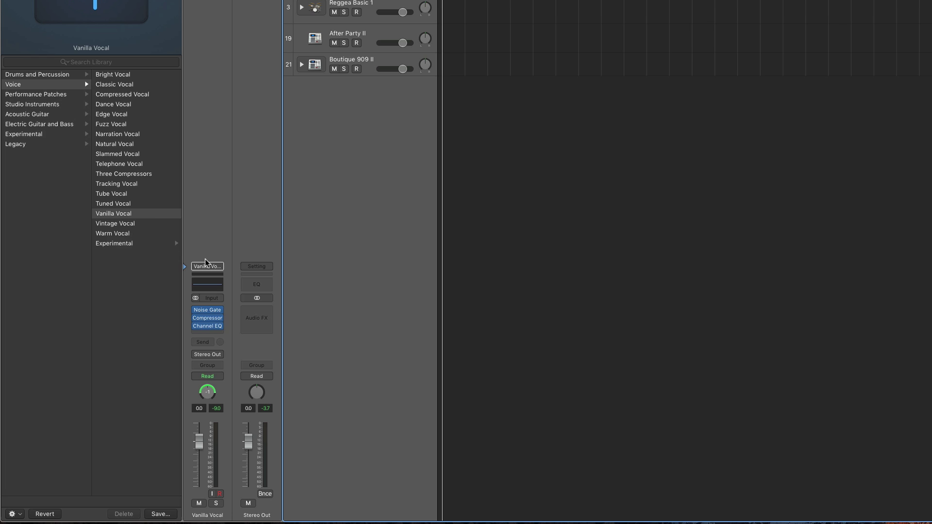
- Browse the Voice, Drums and Percussion, and Acoustic Guitar patch categories for the Vanilla Vocal track
click(18, 86)
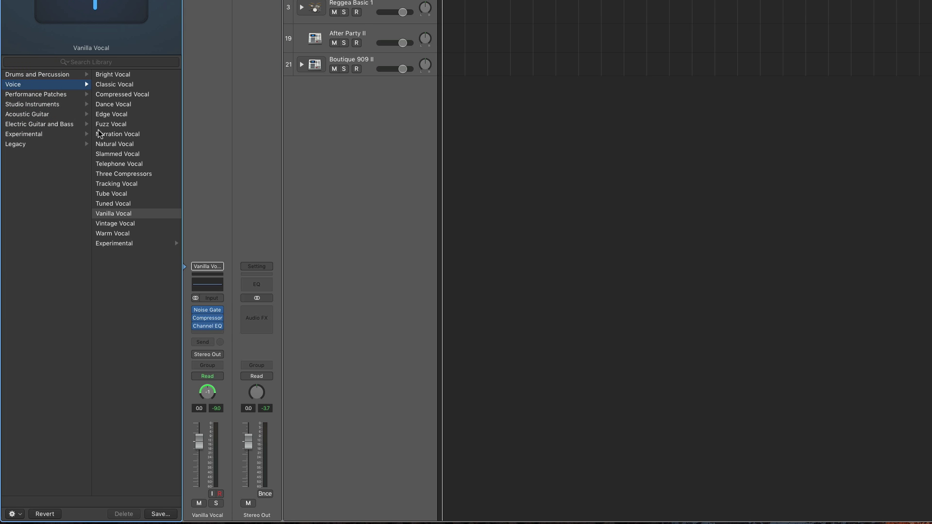
click(28, 74)
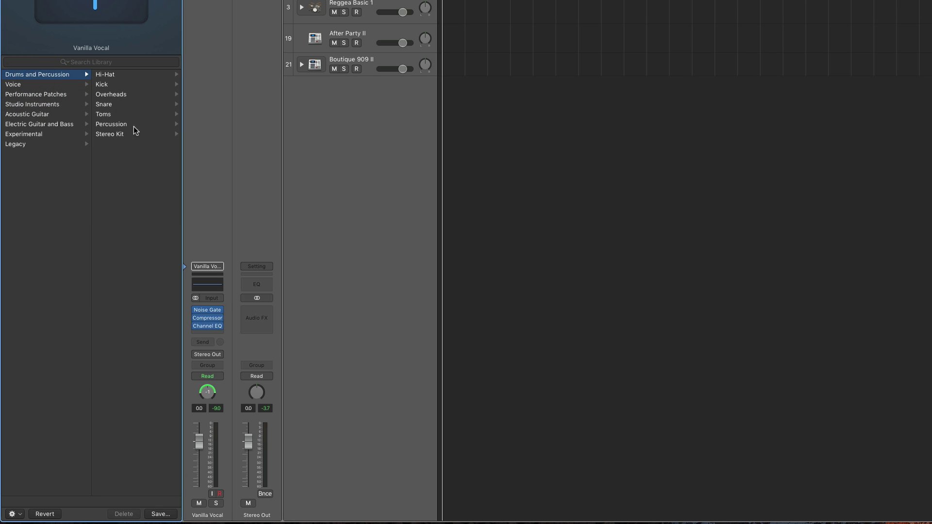
click(40, 114)
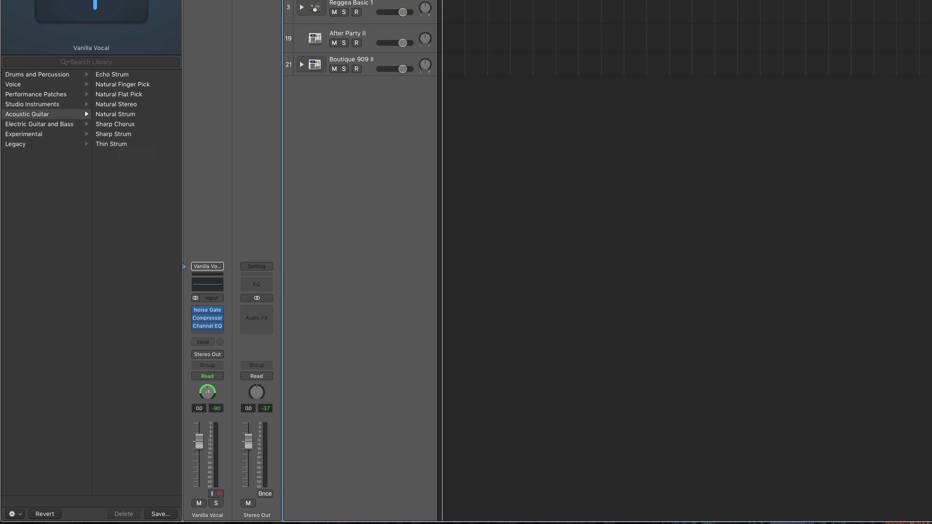
- Browse the Bass and Synthesizer Lead patches for the ESM XXX instrument track, comparing them with the Vanilla Vocal track's patch list
key(Down)
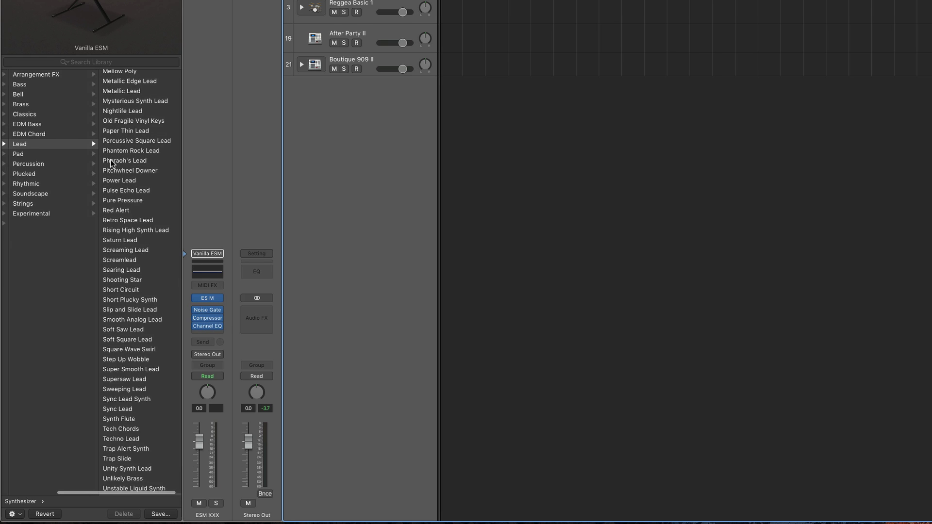
scroll(126, 160, left, 3)
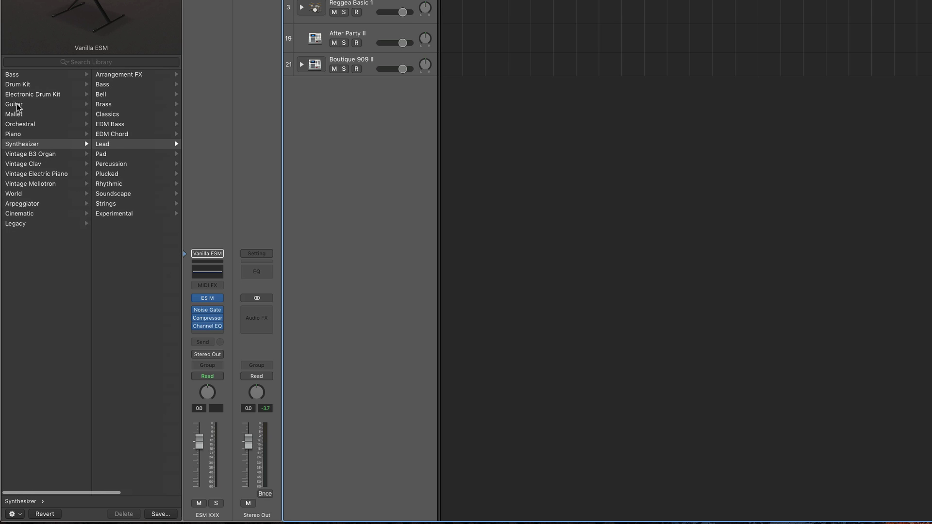
click(19, 75)
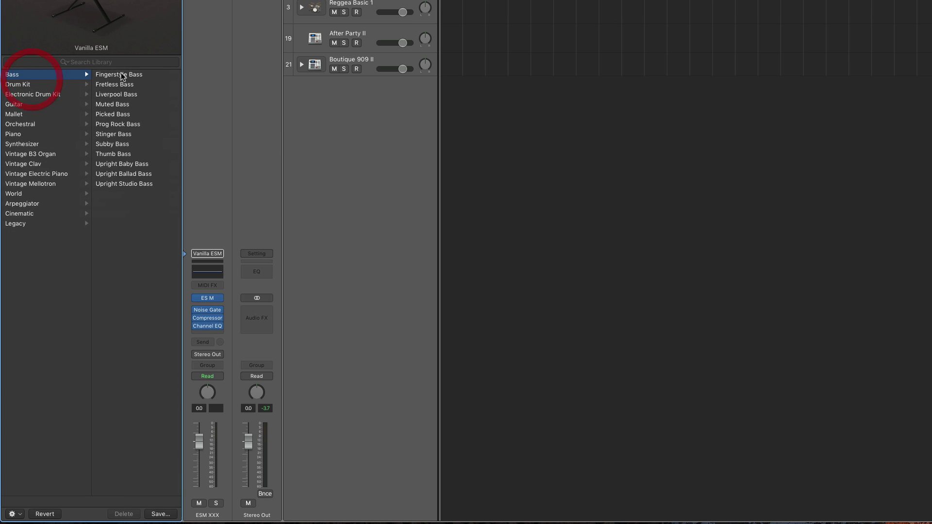
click(28, 145)
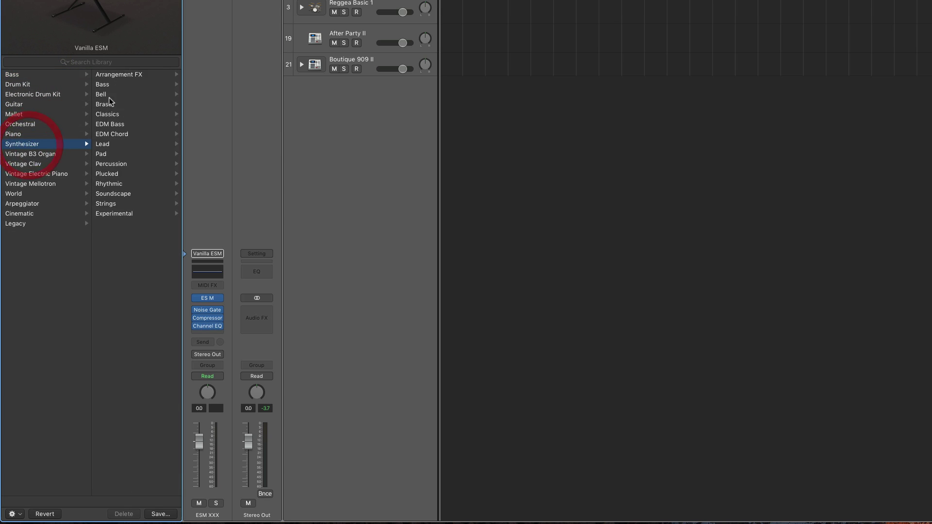
click(102, 144)
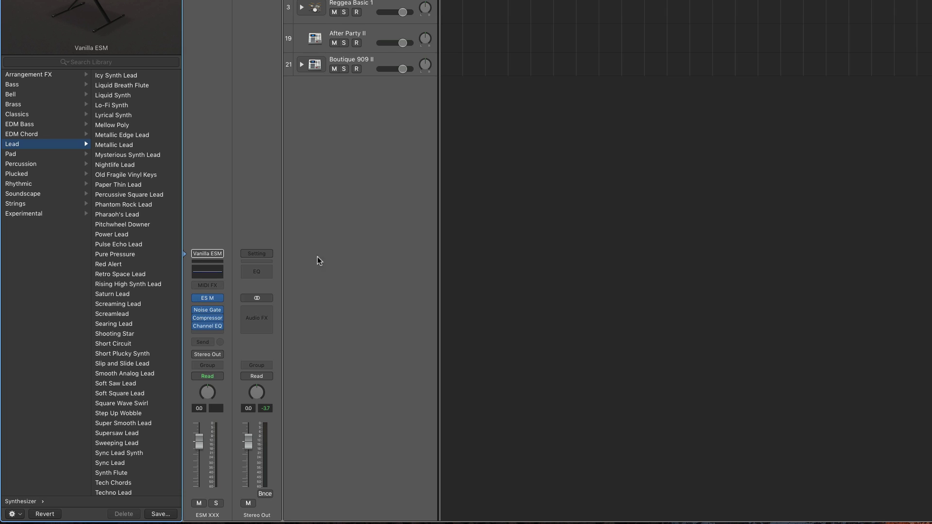
key(Up)
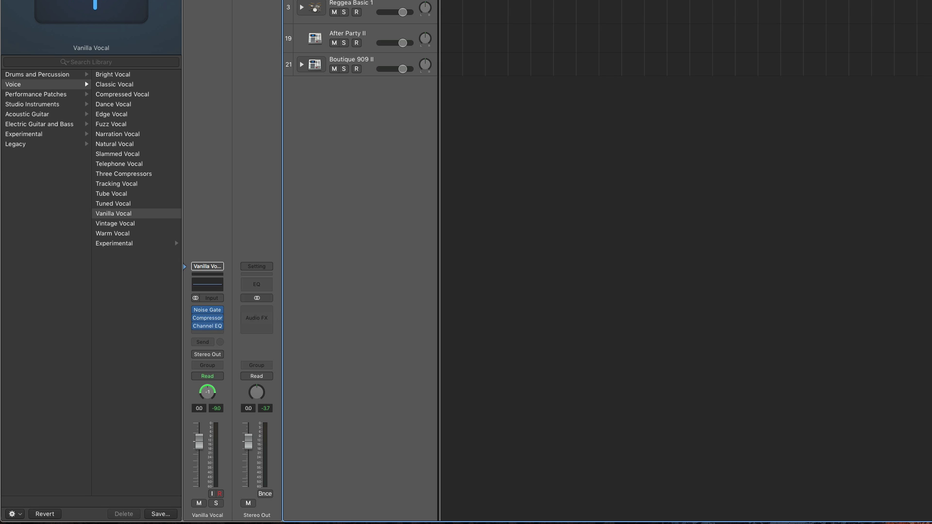
key(Down)
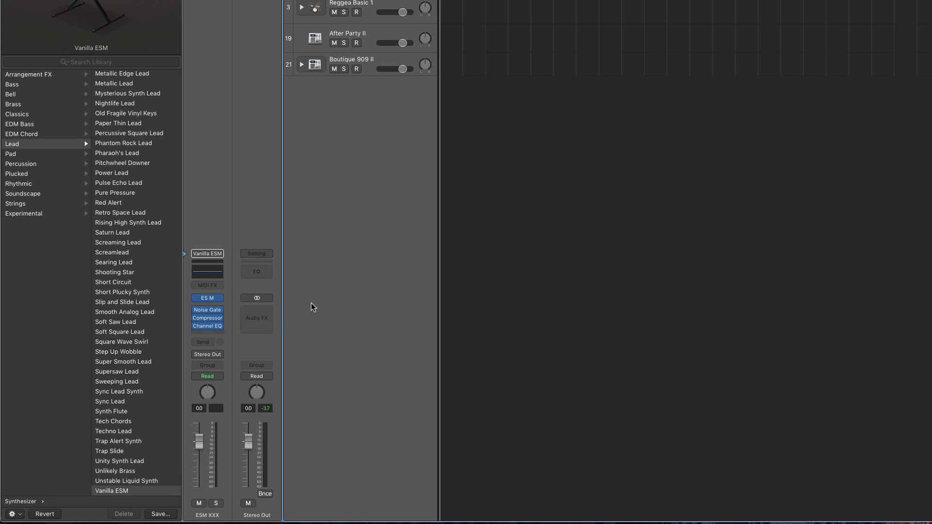
- Show the library presets for the ES M instrument and for the Noise Gate on the ESM XXX channel strip
mouse_move(197, 298)
click(185, 298)
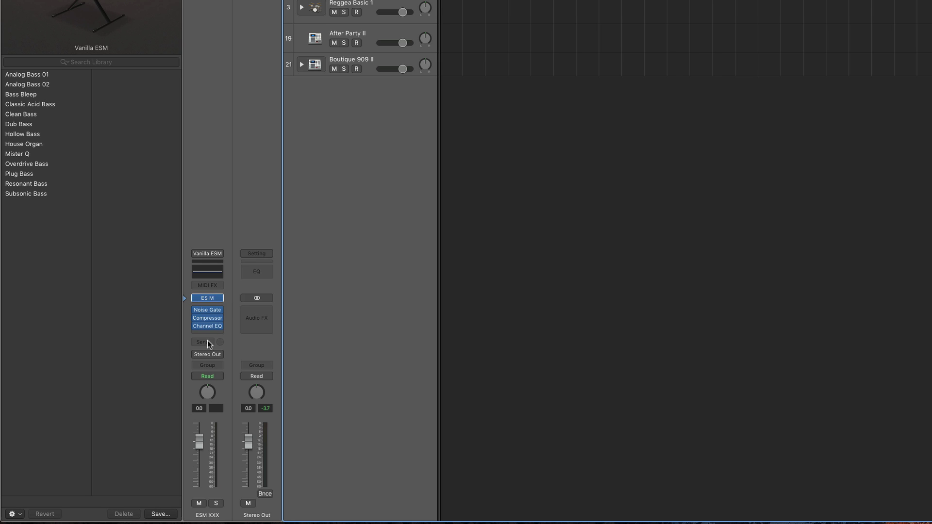
mouse_move(208, 299)
click(185, 309)
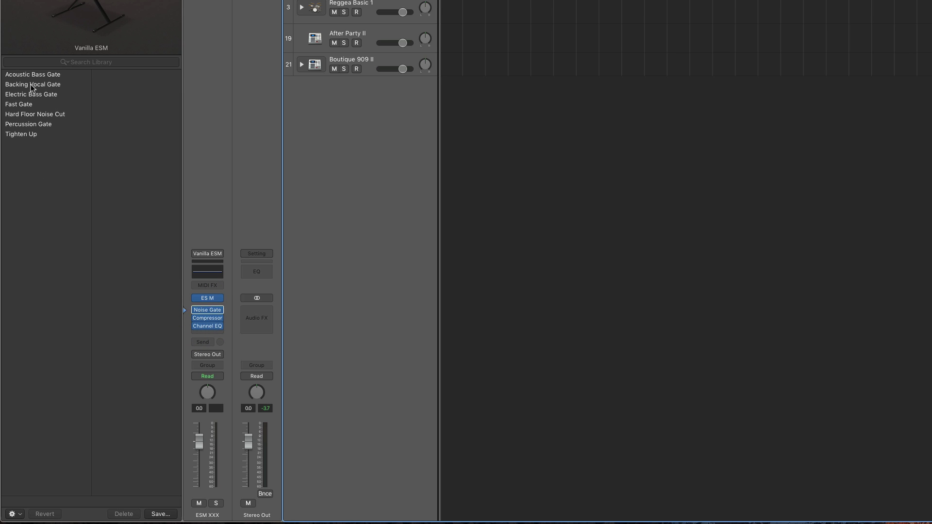
- Show the Compressor's library presets and browse its categories from Drums through Compressor By Type
click(184, 318)
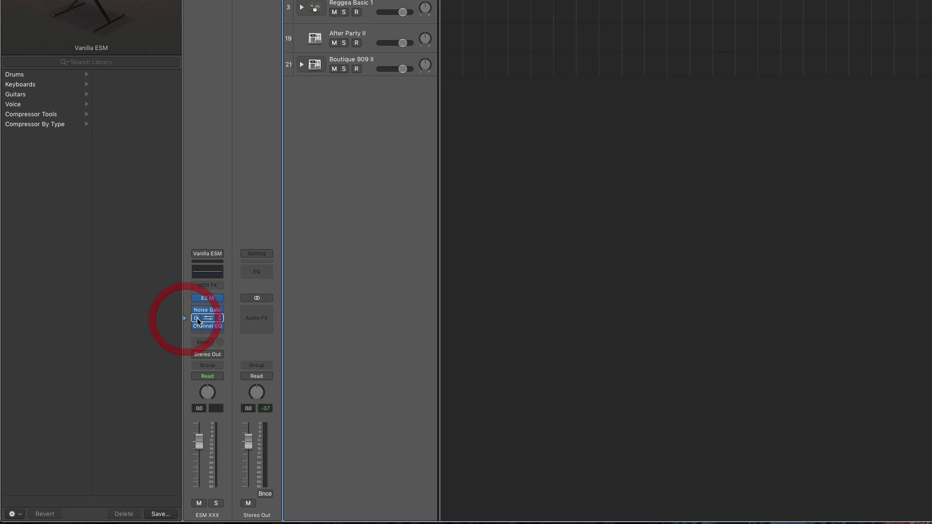
click(17, 74)
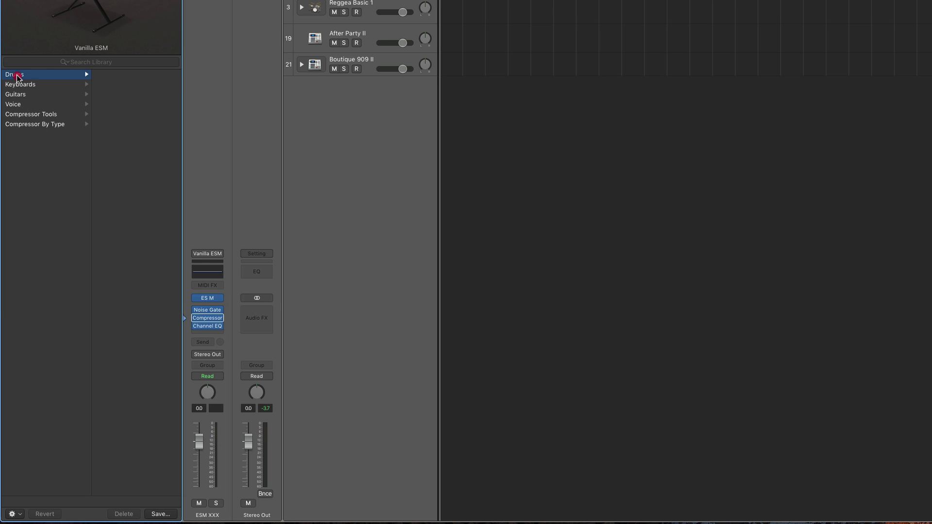
click(27, 85)
click(24, 95)
click(24, 104)
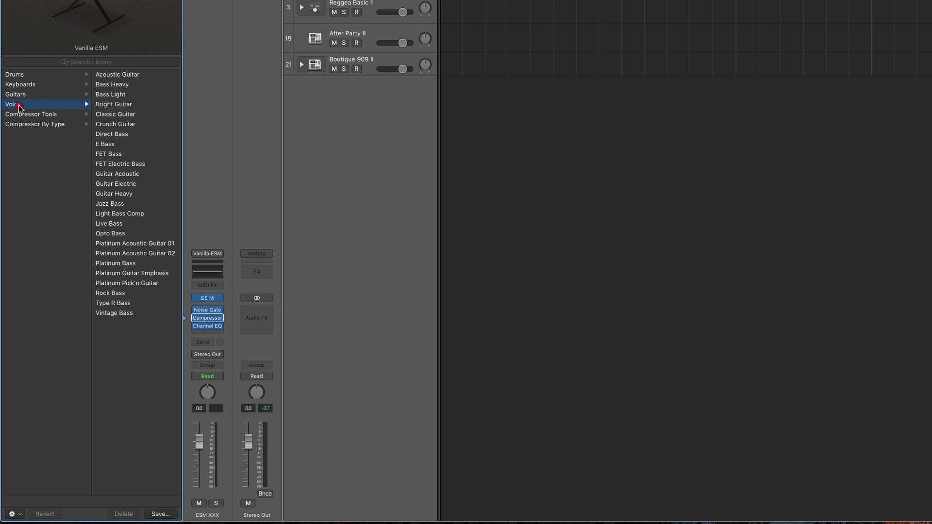
click(24, 115)
click(27, 124)
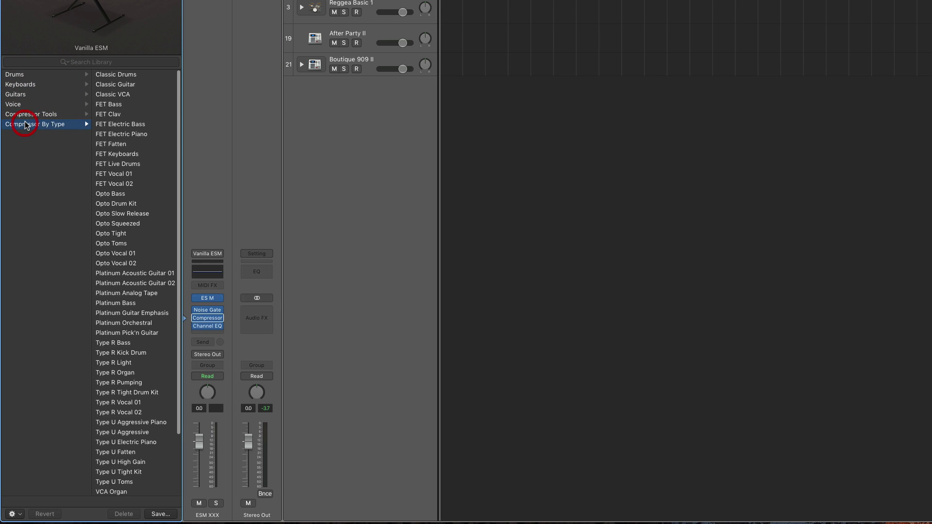
- Show the Channel EQ's library presets and browse its categories from Drums through EQ Tools
click(187, 326)
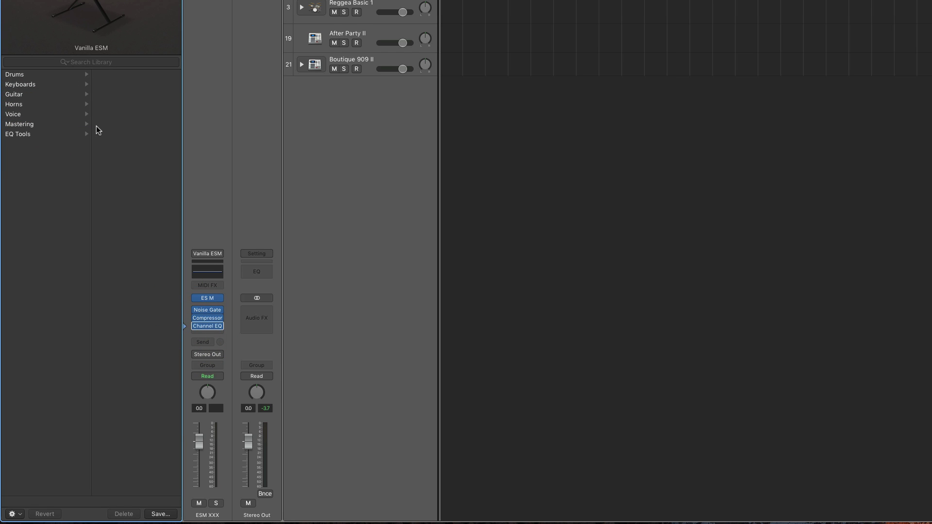
click(19, 76)
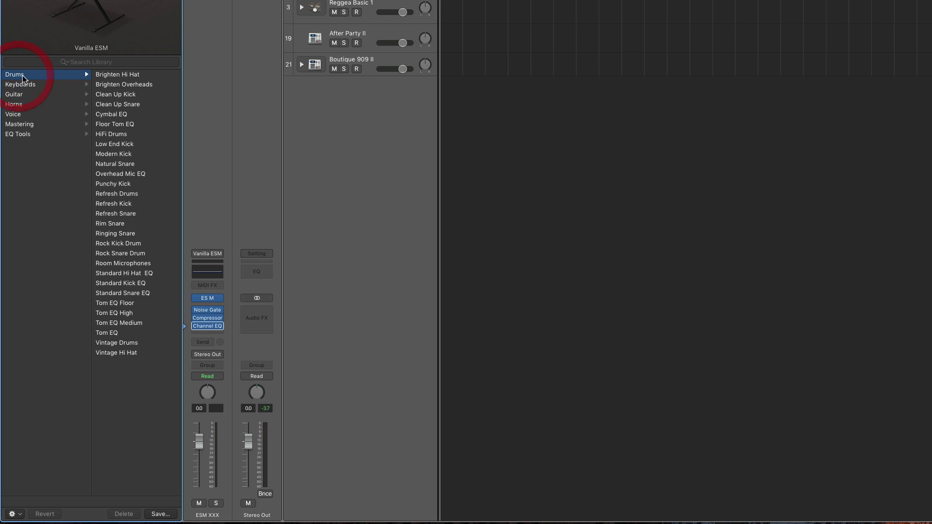
click(20, 84)
click(21, 95)
click(19, 104)
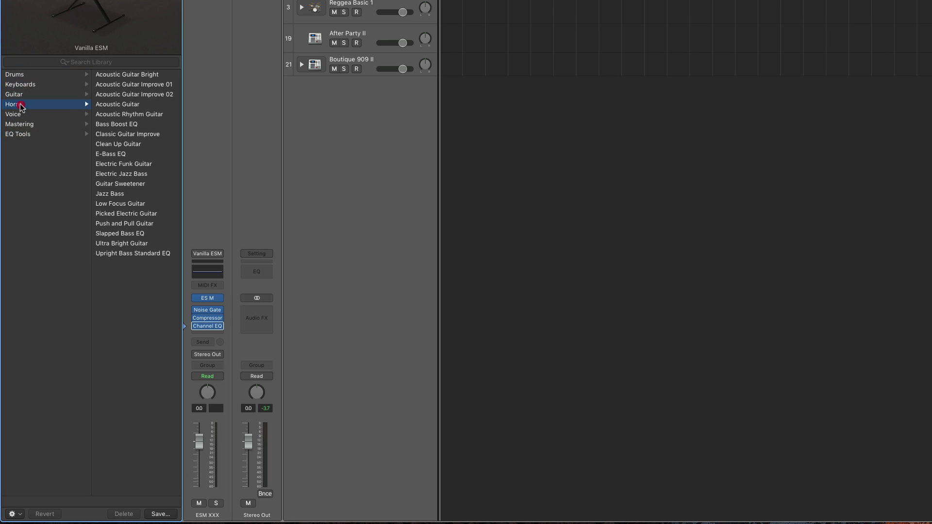
click(19, 114)
click(19, 124)
click(22, 134)
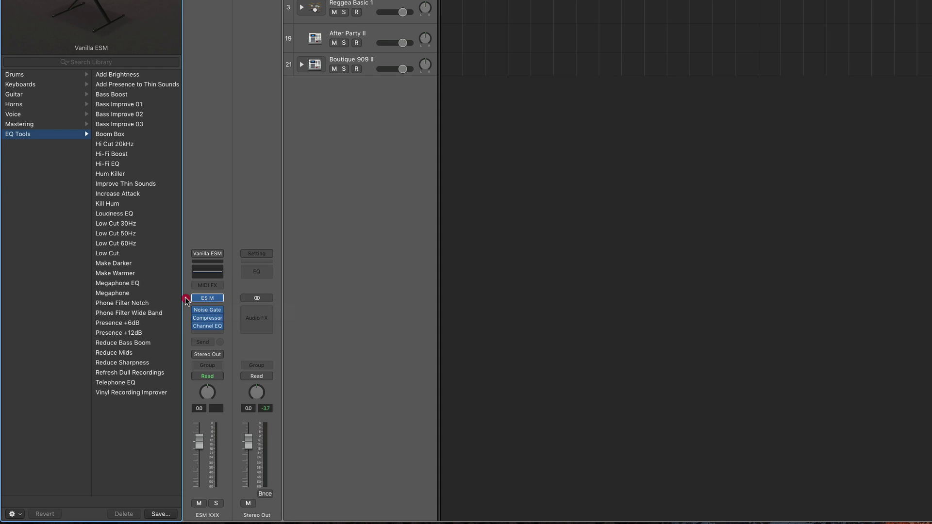
- Open the ES M instrument window beside its library presets and examine its own settings list
click(208, 297)
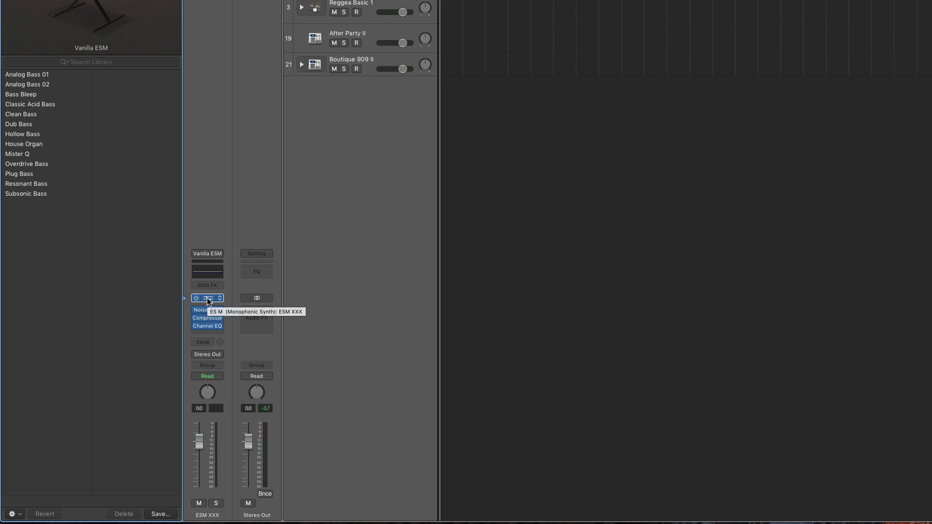
click(208, 298)
drag(258, 82, 184, 38)
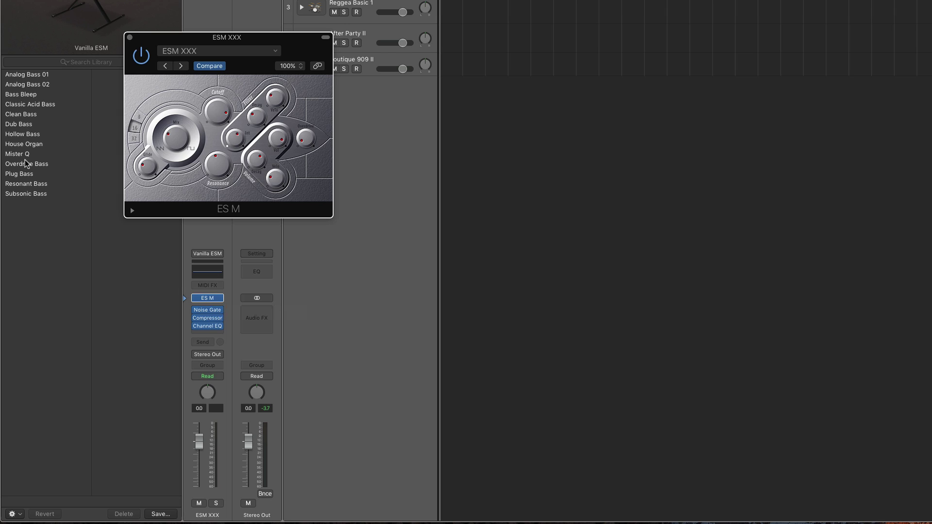
click(194, 50)
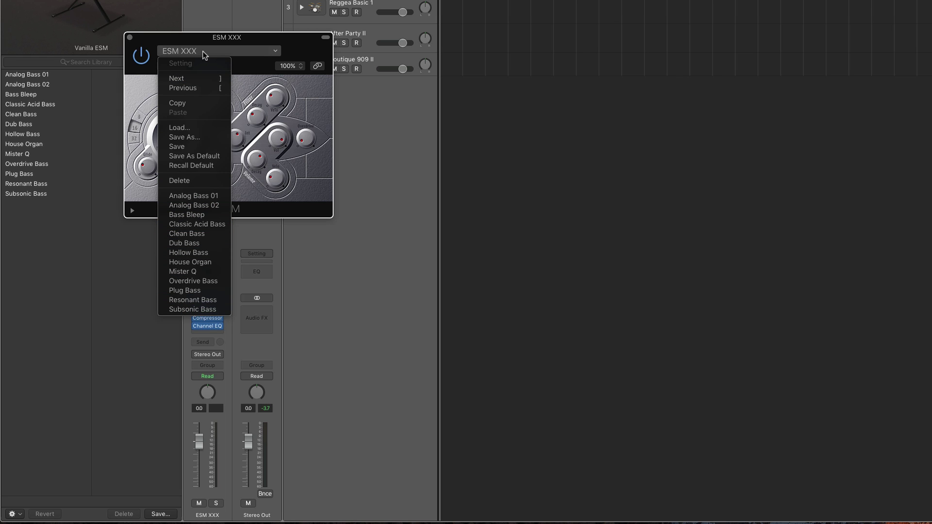
click(164, 40)
- Open the Noise Gate window with its library presets, examine its settings list, and move the window clear of the channel strip
mouse_move(189, 310)
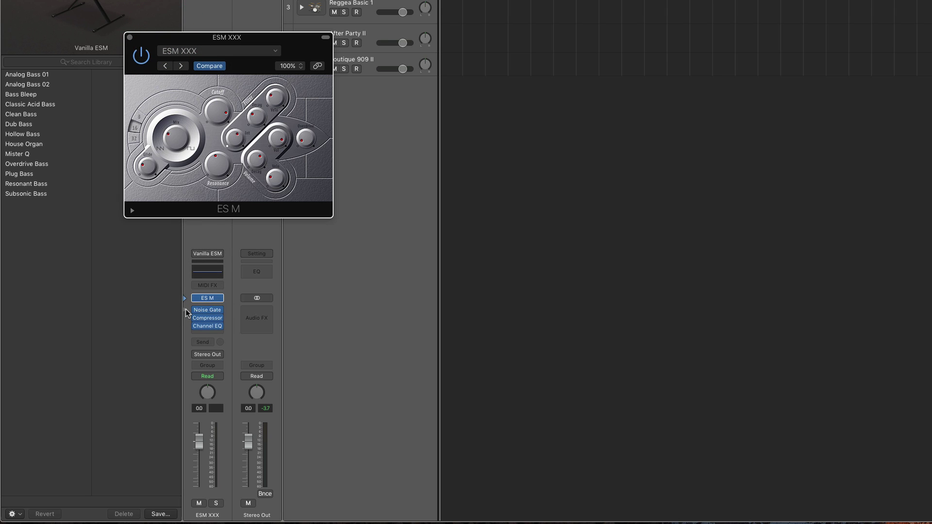
click(187, 309)
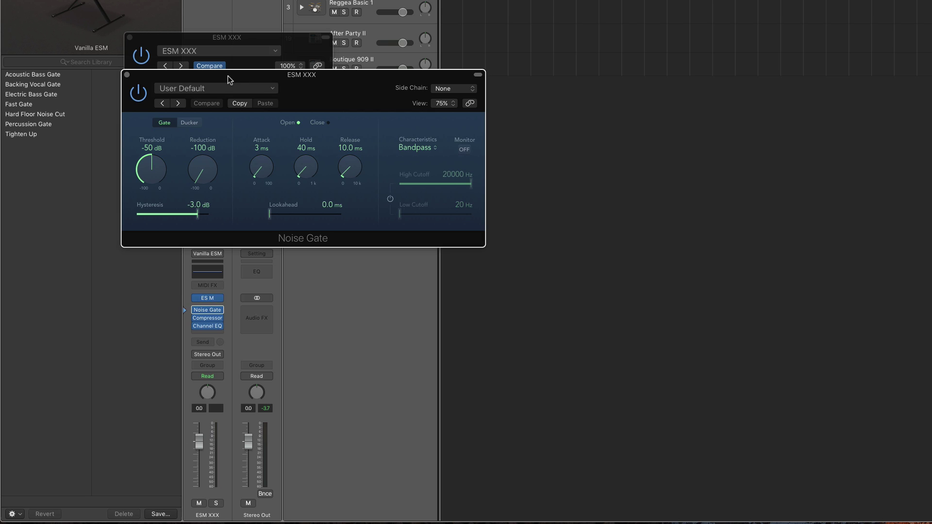
drag(228, 76, 299, 230)
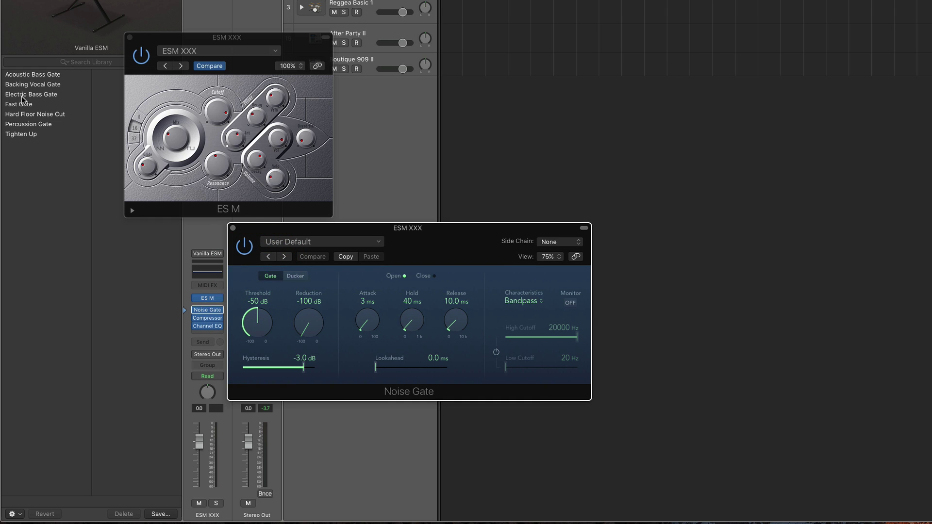
drag(274, 231, 186, 231)
click(189, 240)
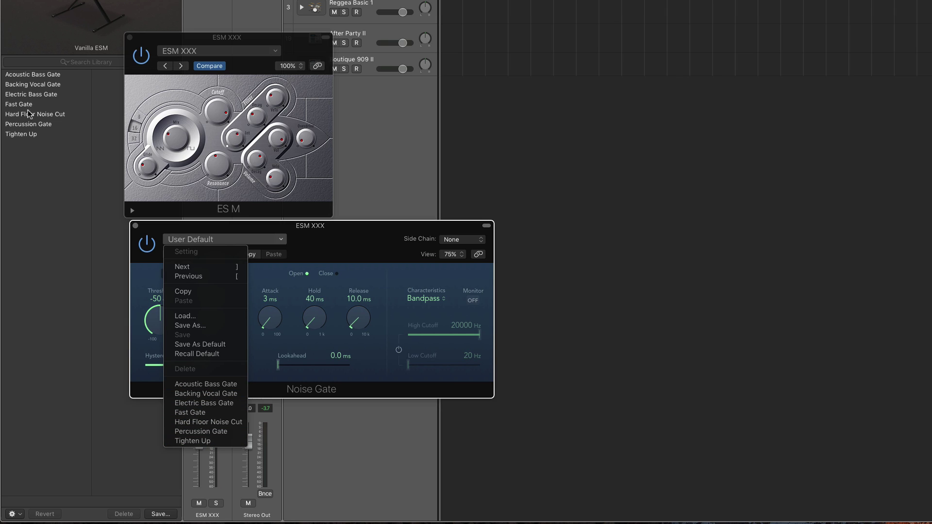
click(211, 227)
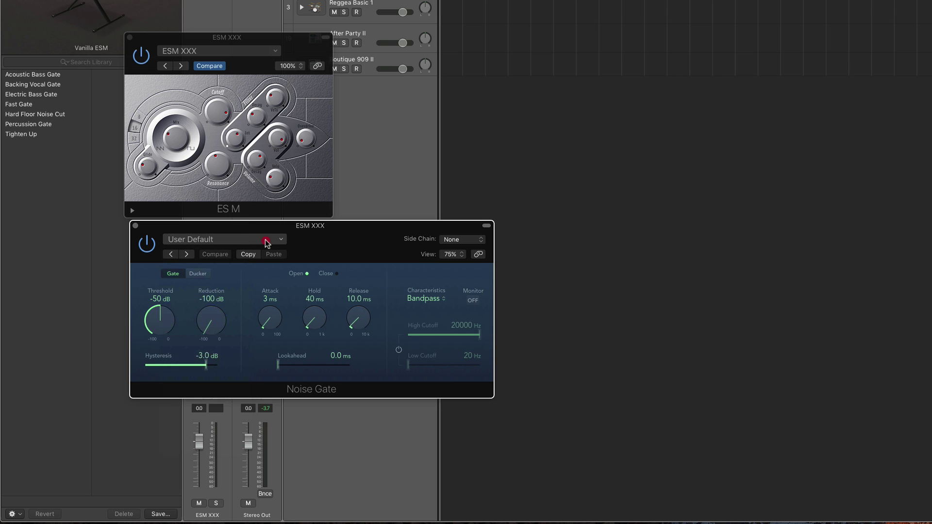
drag(217, 225, 379, 239)
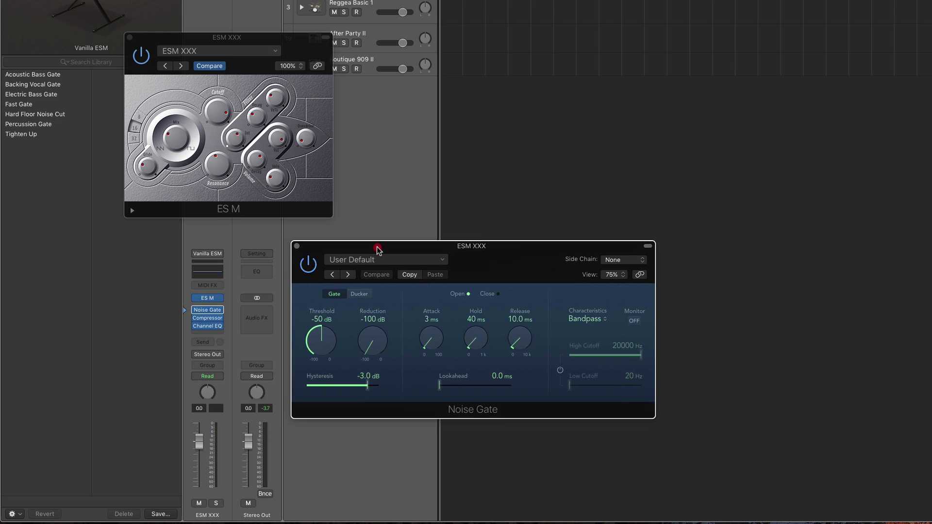
- Point the library back at the ES M presets and compare them with the instrument window's settings list
click(185, 297)
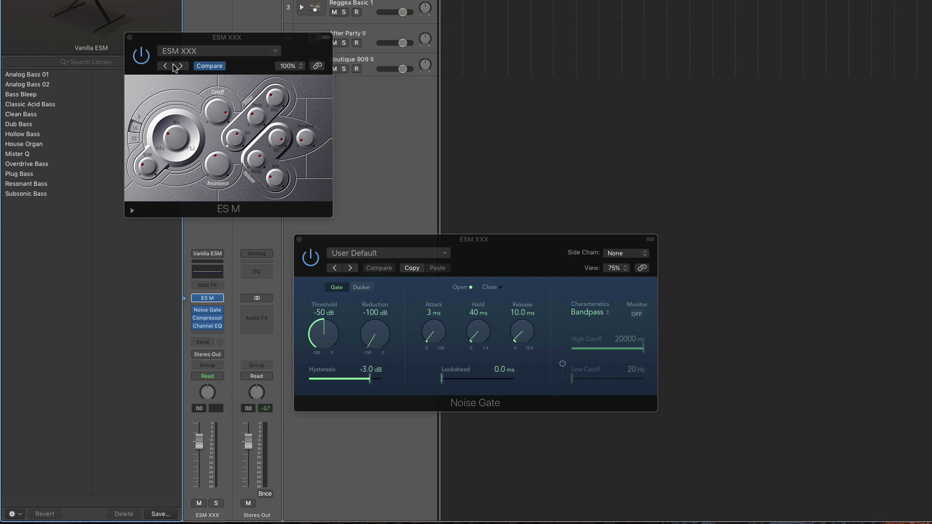
click(176, 52)
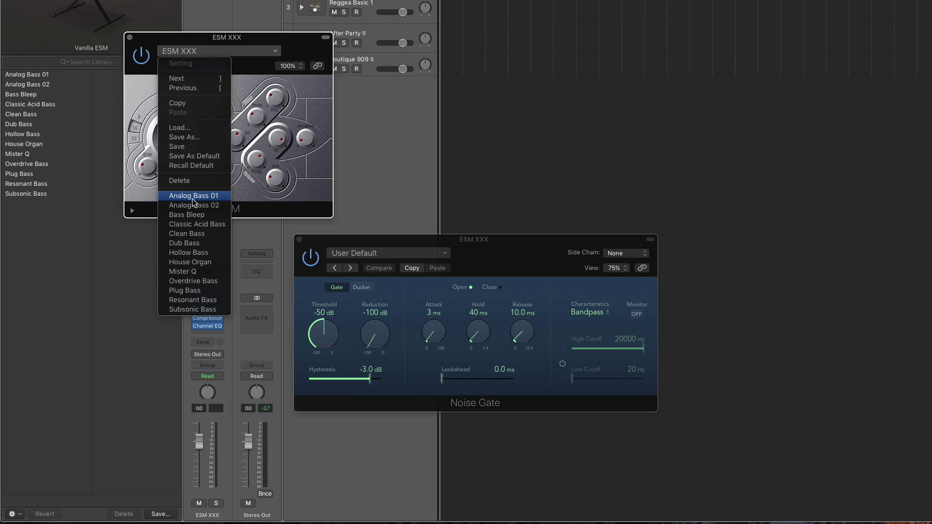
click(199, 40)
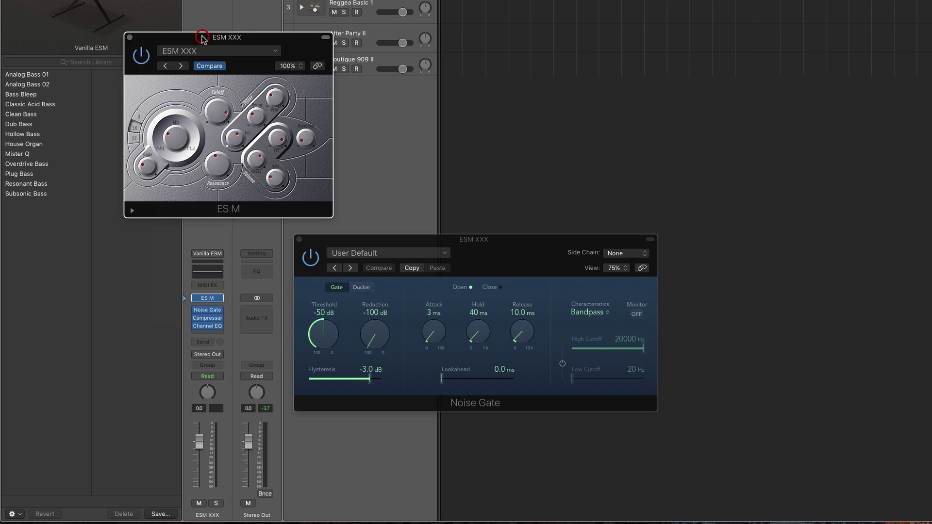
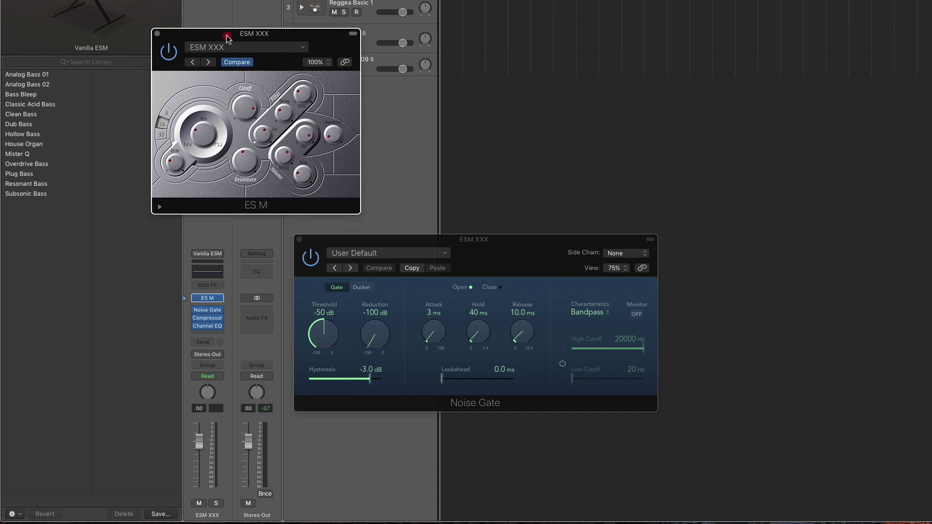
- Move the ES M and Noise Gate windows clear of the channel strip and return the library to the track's Synthesizer Lead patches
mouse_move(345, 242)
mouse_down()
mouse_move(238, 237)
mouse_move(334, 241)
mouse_up()
click(225, 25)
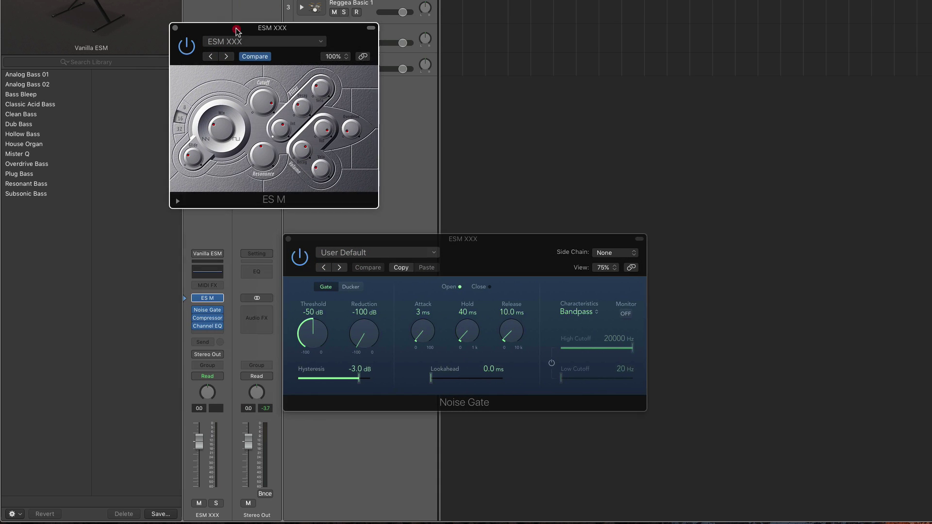
drag(225, 24, 303, 40)
click(194, 253)
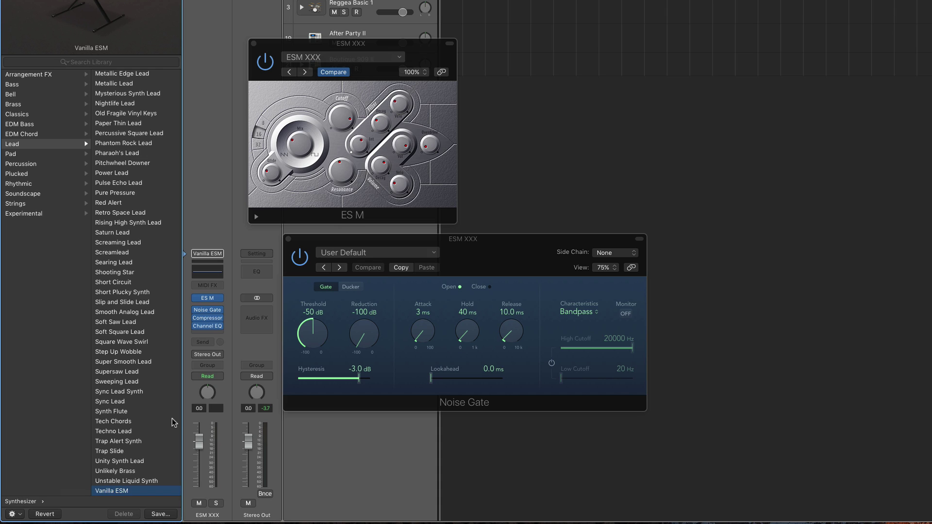
- Point the library at the ES M instrument presets and place the ES M window close to the library list
drag(293, 46, 254, 54)
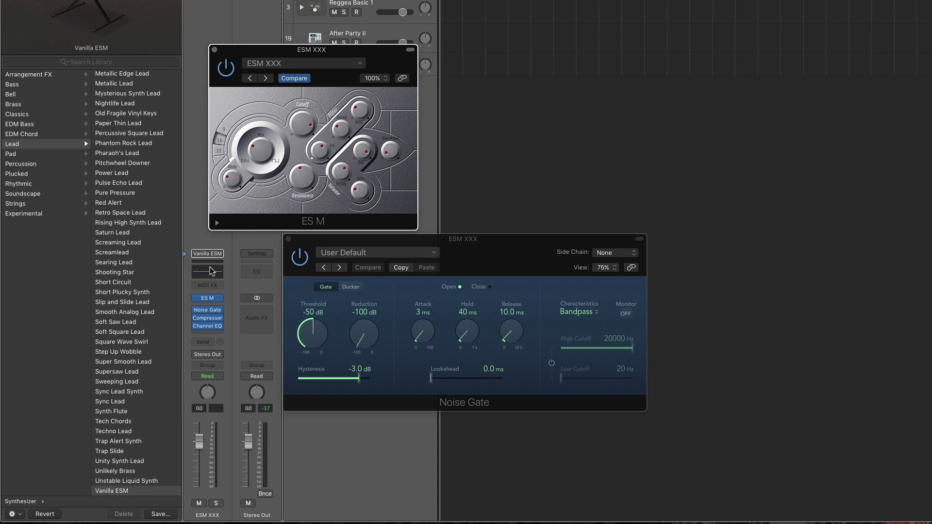
click(186, 300)
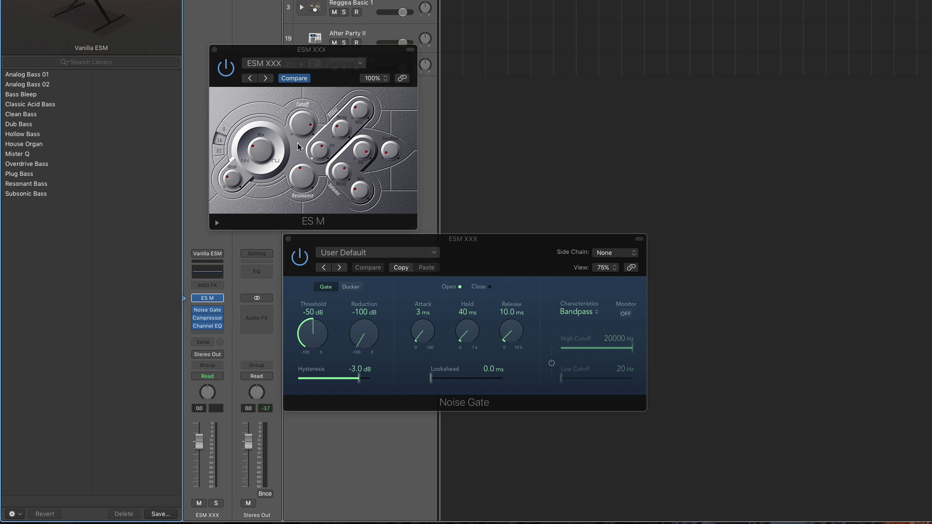
drag(290, 52, 256, 47)
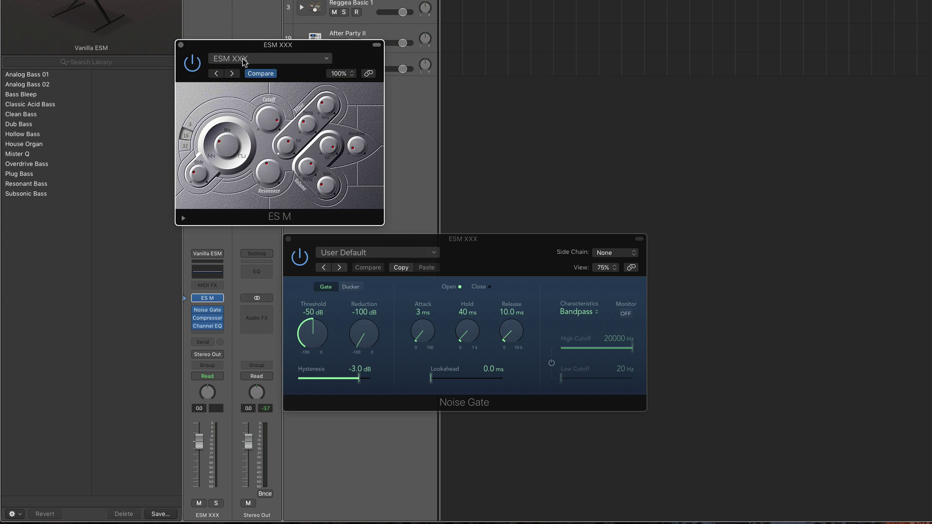
- Alter the ES M sound by turning its Mix, Resonance and several filter and volume knobs
click(226, 135)
click(286, 156)
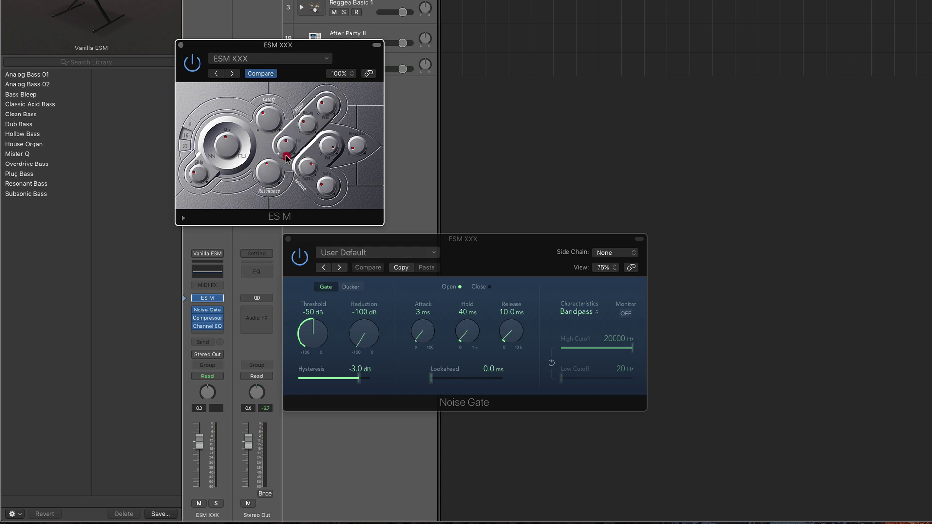
click(306, 119)
click(307, 175)
click(328, 156)
click(270, 185)
- Compare the ES M window's settings list with the library presets and shift the window slightly away from the library
click(239, 59)
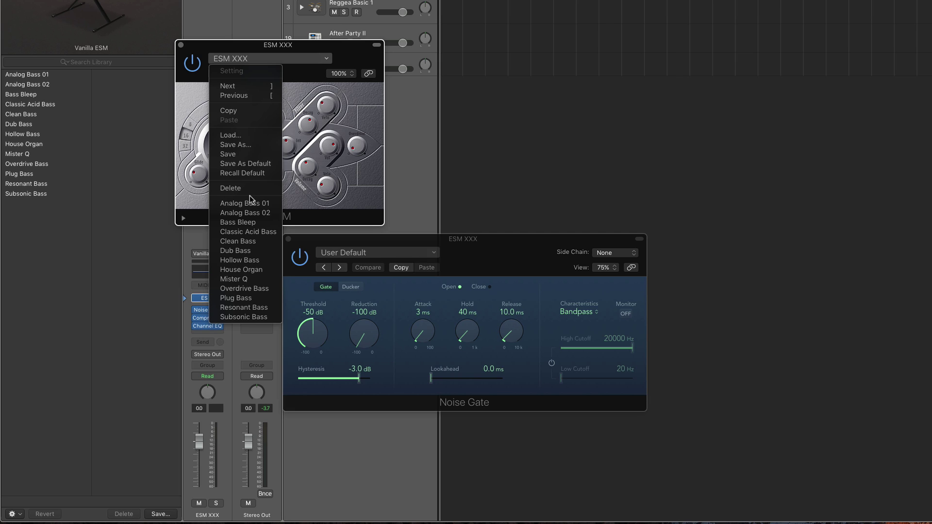
click(216, 47)
drag(211, 48, 234, 46)
mouse_move(208, 300)
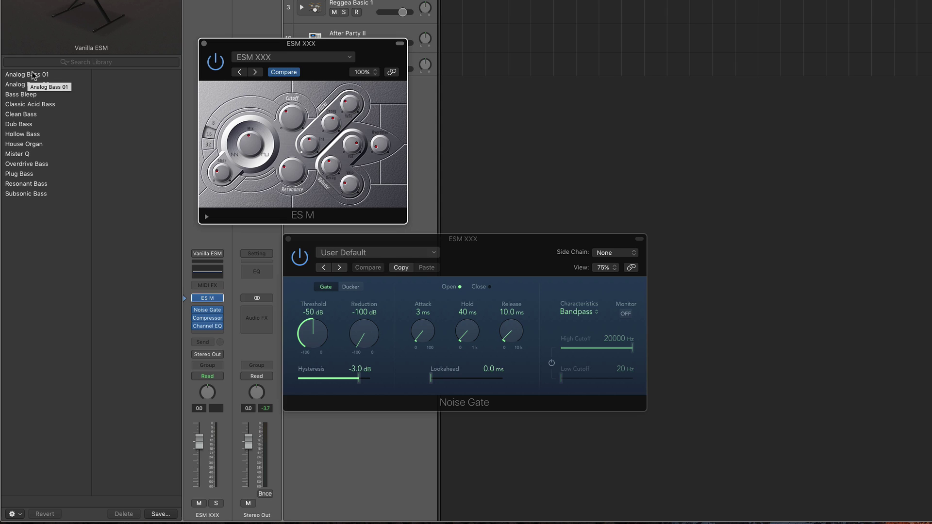
- Close the ES M window, bring the Noise Gate window beside the library and point the library at the Noise Gate presets
click(204, 44)
drag(380, 241, 275, 111)
mouse_move(211, 316)
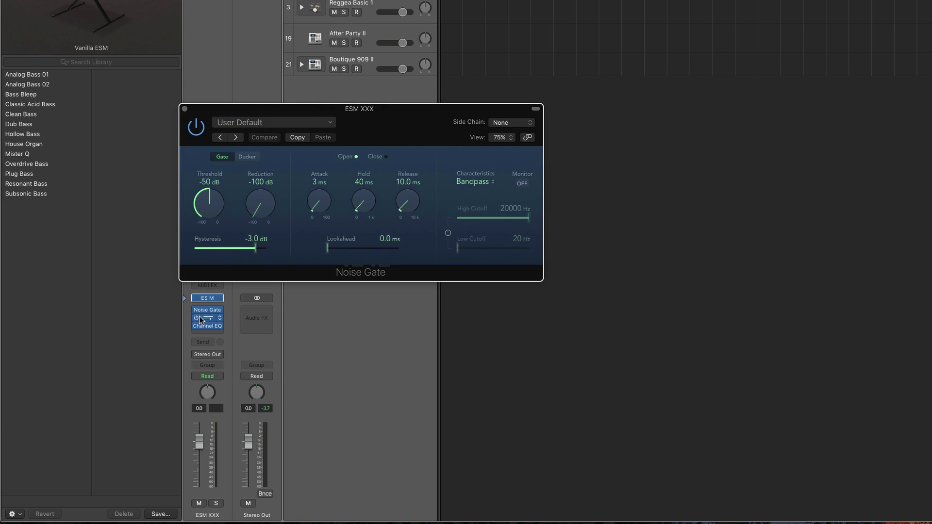
click(185, 310)
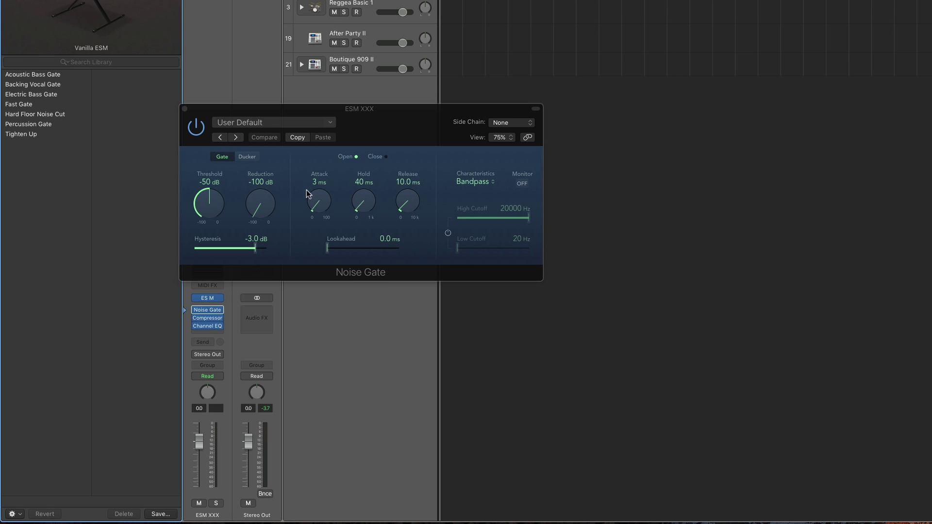
- Compare the Noise Gate window's settings list with the library presets, then close the Noise Gate window
click(252, 123)
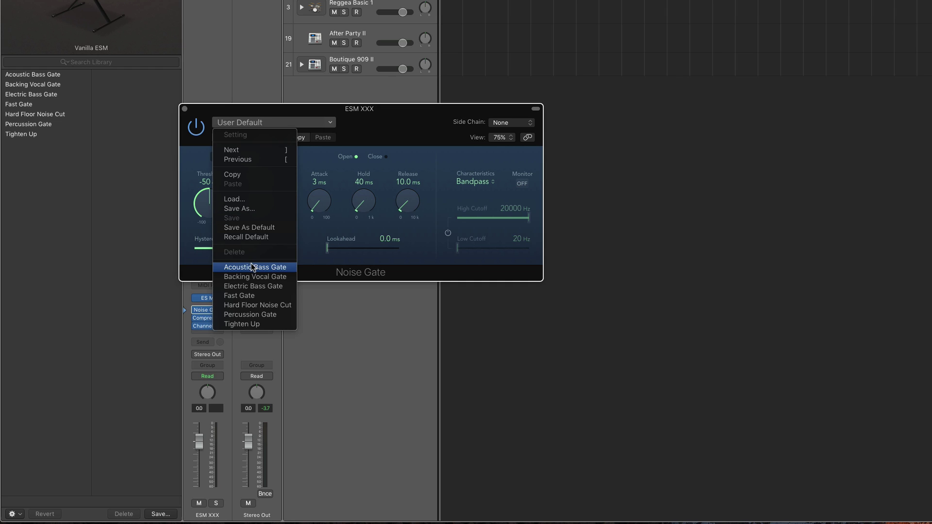
click(226, 111)
drag(226, 111, 298, 107)
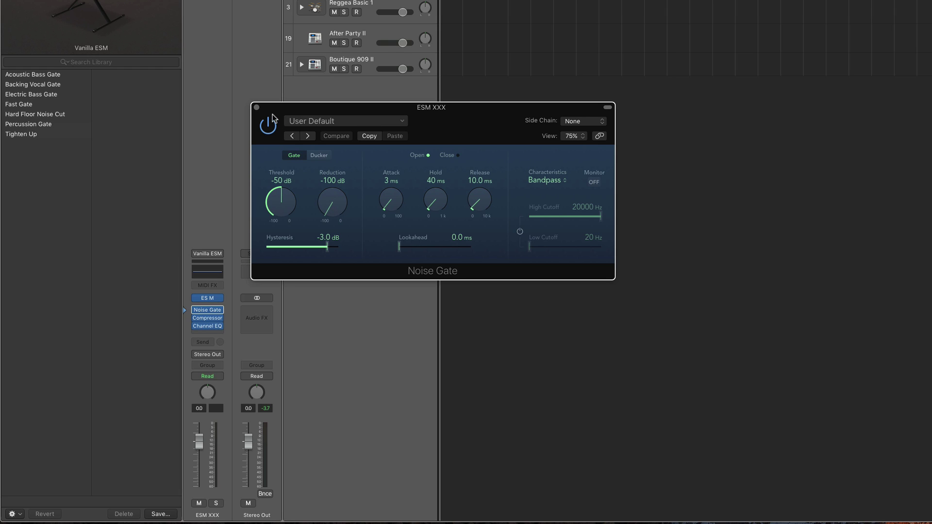
click(257, 108)
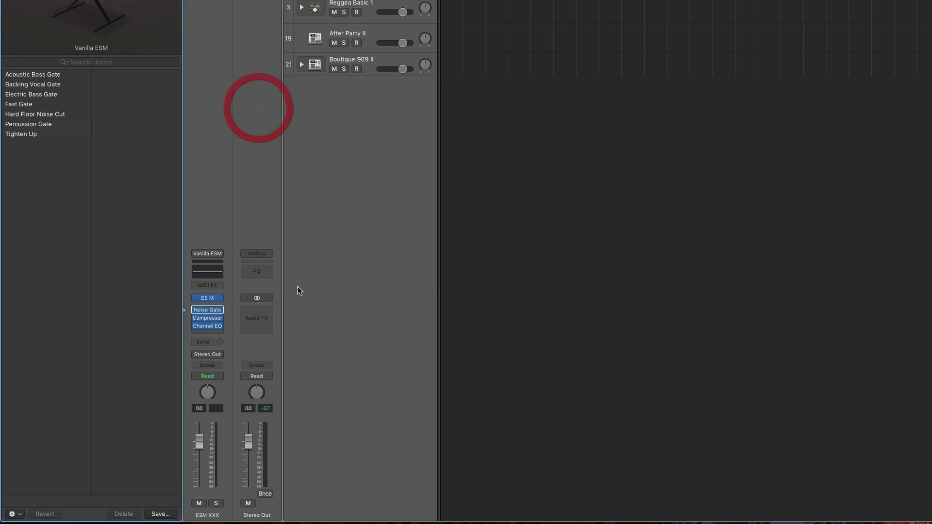
- Point the library back at the ES M presets and reopen the ES M window beside the list
click(193, 298)
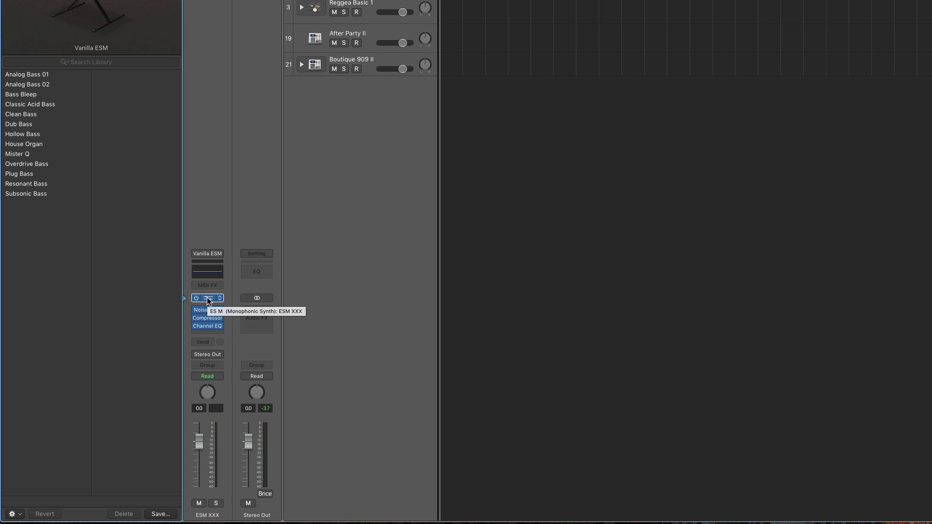
click(208, 298)
drag(271, 46, 226, 58)
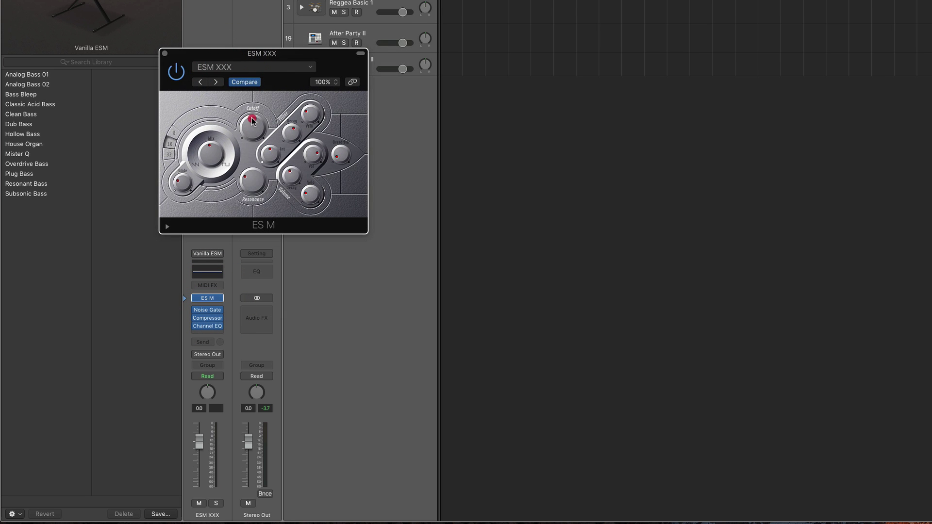
- Save the current ES M sound as a new plug-in setting named "ESM X1" in the ES M folder
click(230, 68)
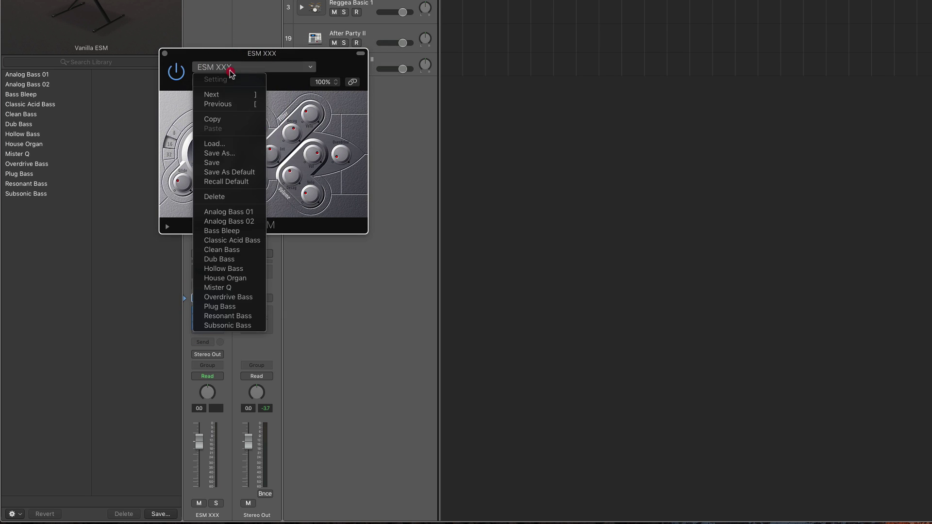
click(225, 154)
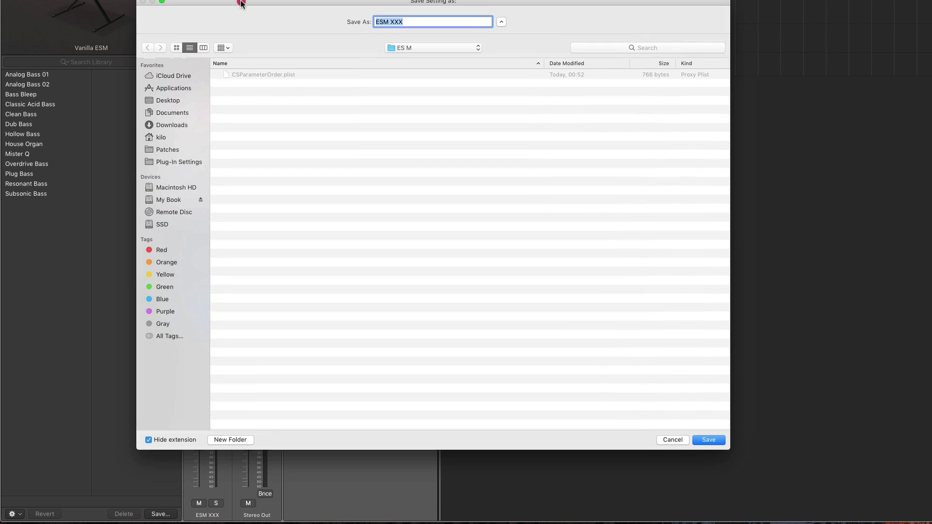
click(240, 9)
drag(239, 9, 242, 15)
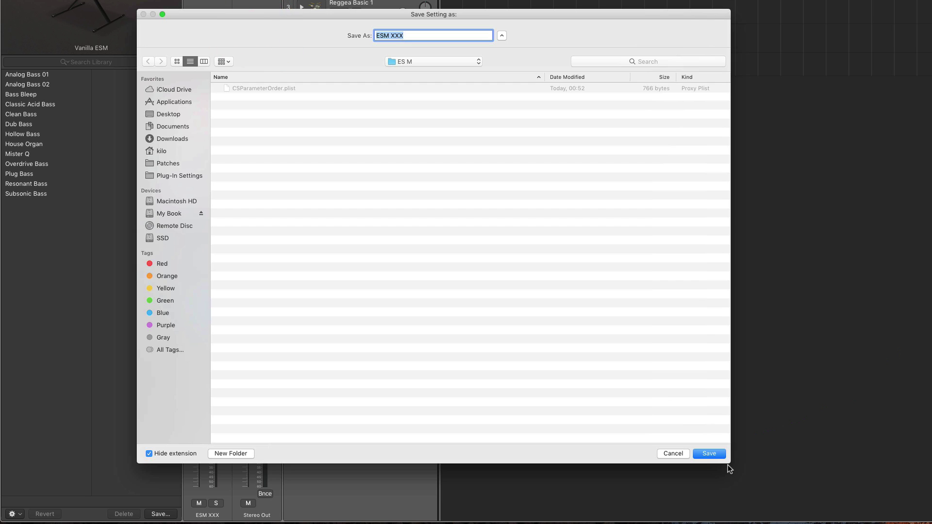
drag(340, 16, 315, 72)
click(384, 92)
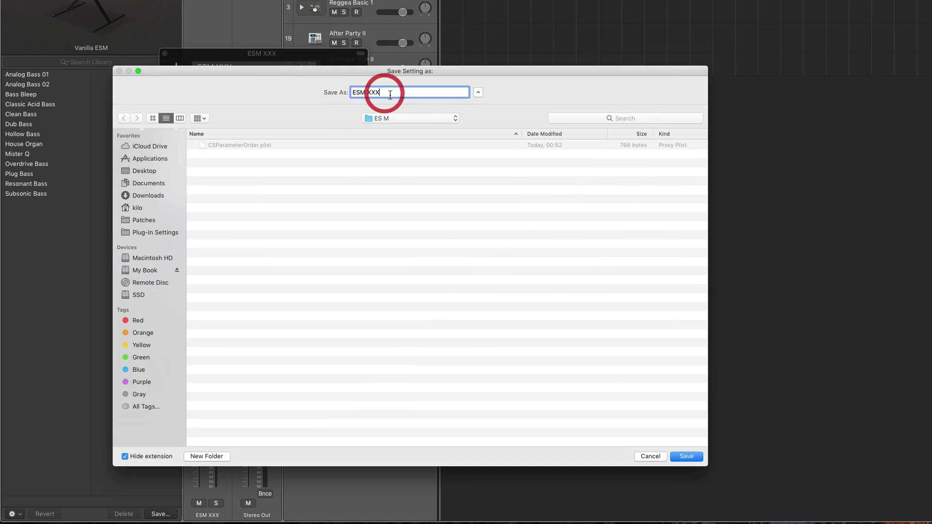
key(BackSpace)
key(BackSpace)
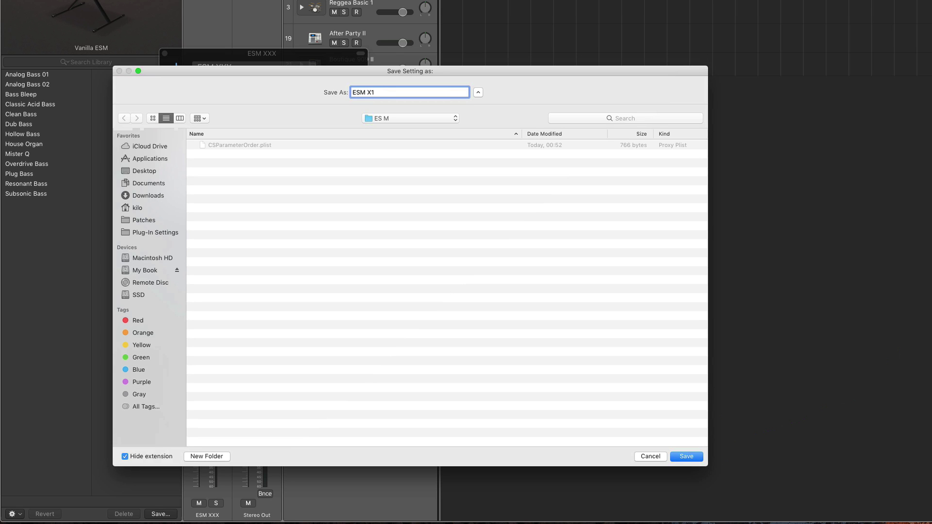
click(686, 457)
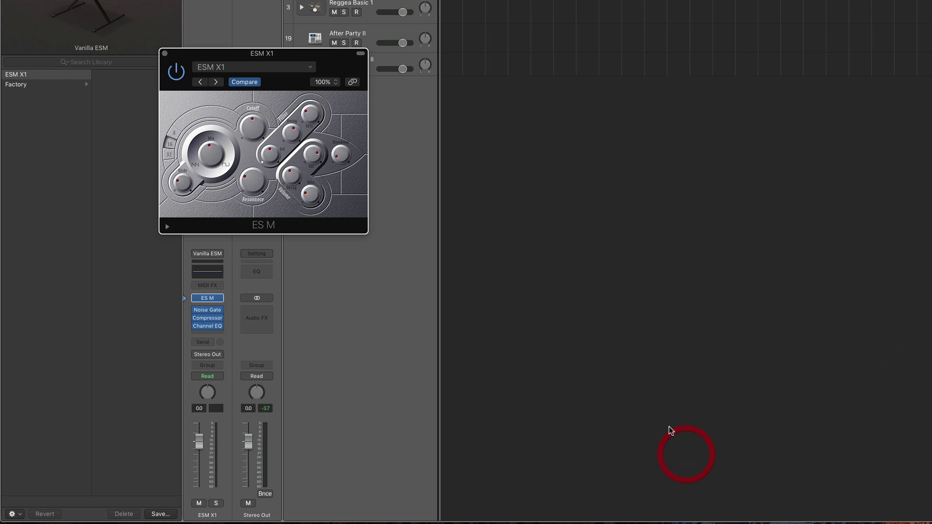
- Examine the ESM X1 preset and Factory folder in the ES M settings list and the library, closing the ES M window
click(227, 69)
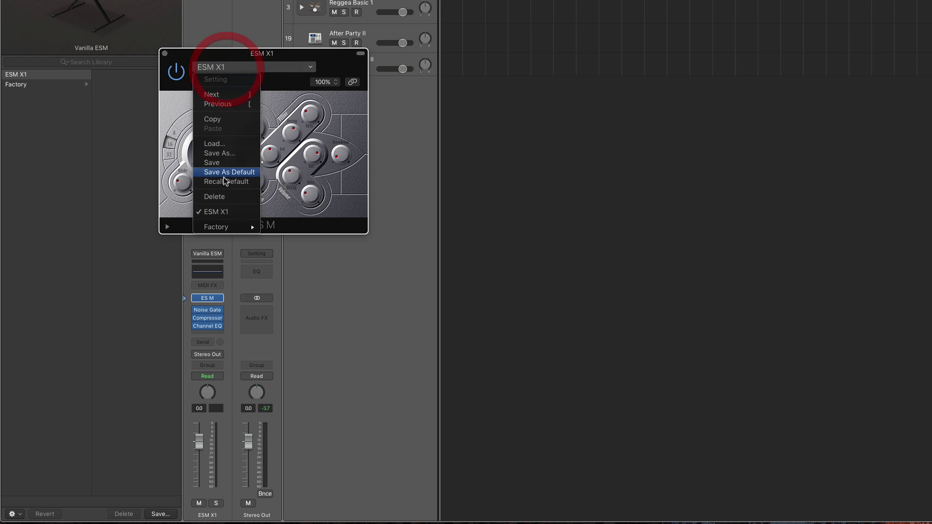
mouse_move(223, 228)
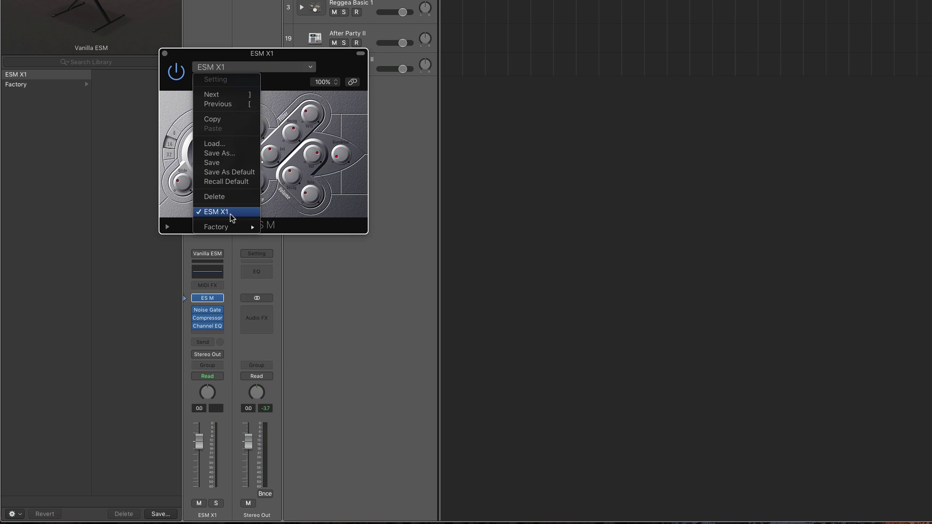
click(206, 53)
click(165, 54)
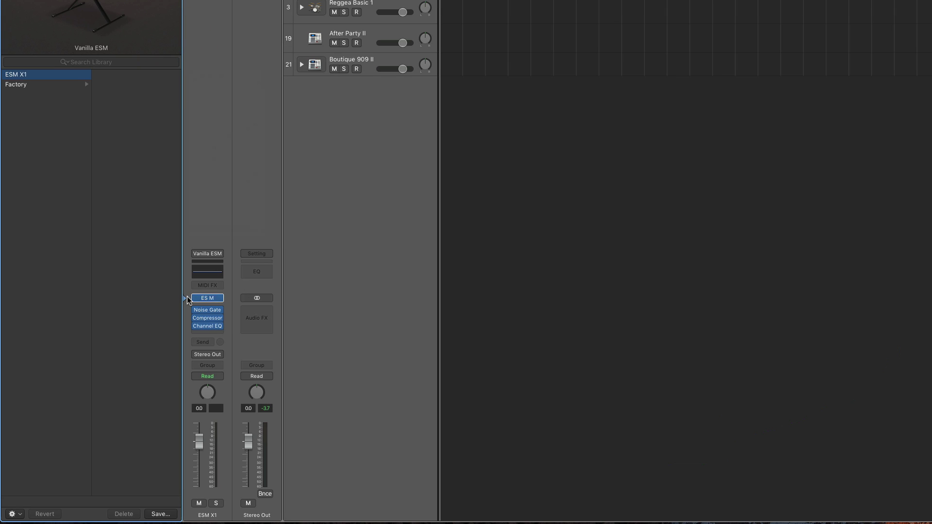
click(22, 86)
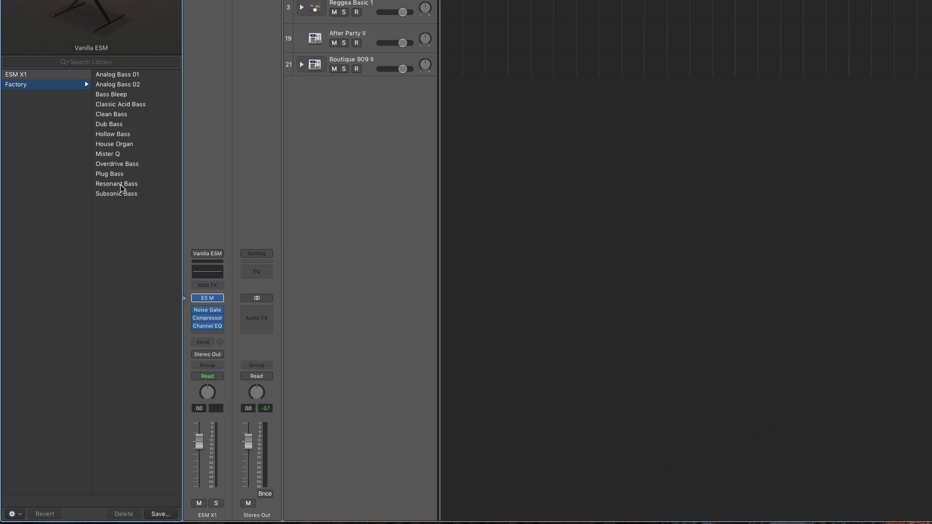
click(28, 74)
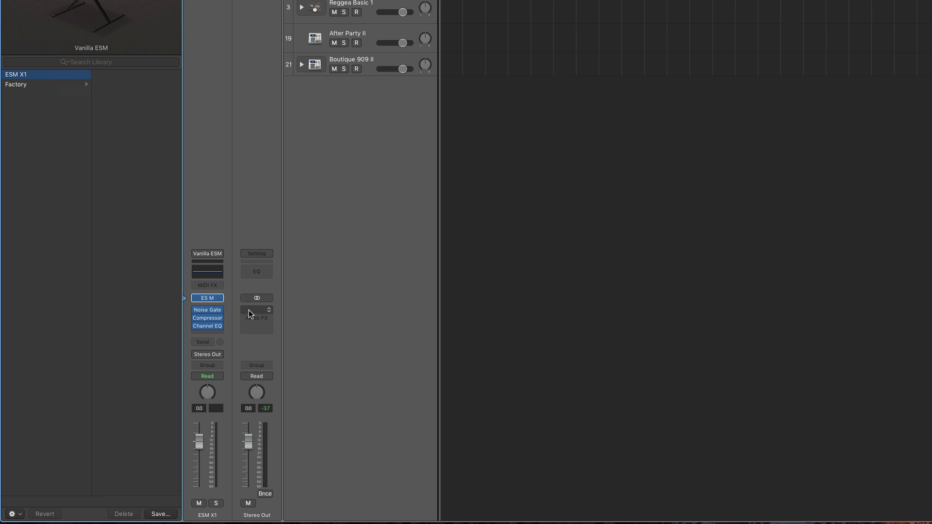
- Point the library at the Compressor presets, open the Compressor window and adjust its Ratio knob
click(185, 318)
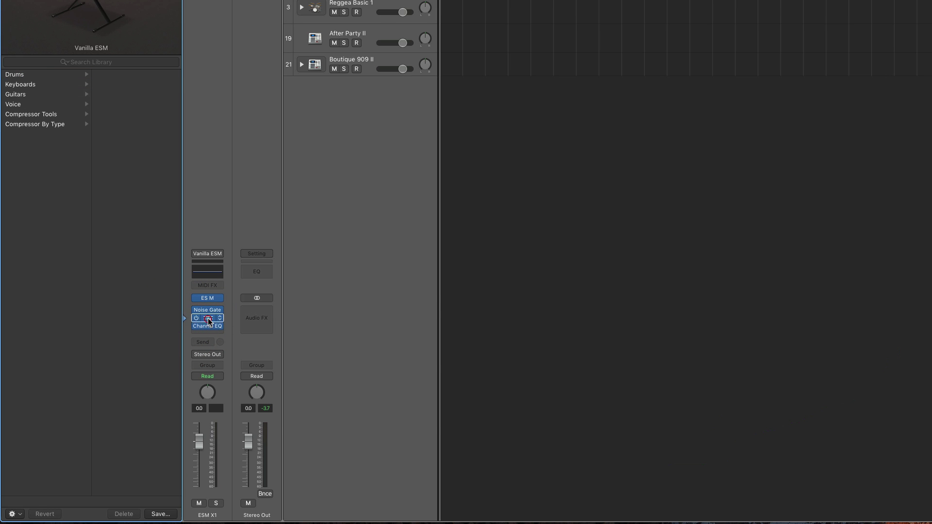
click(208, 318)
drag(277, 48, 214, 10)
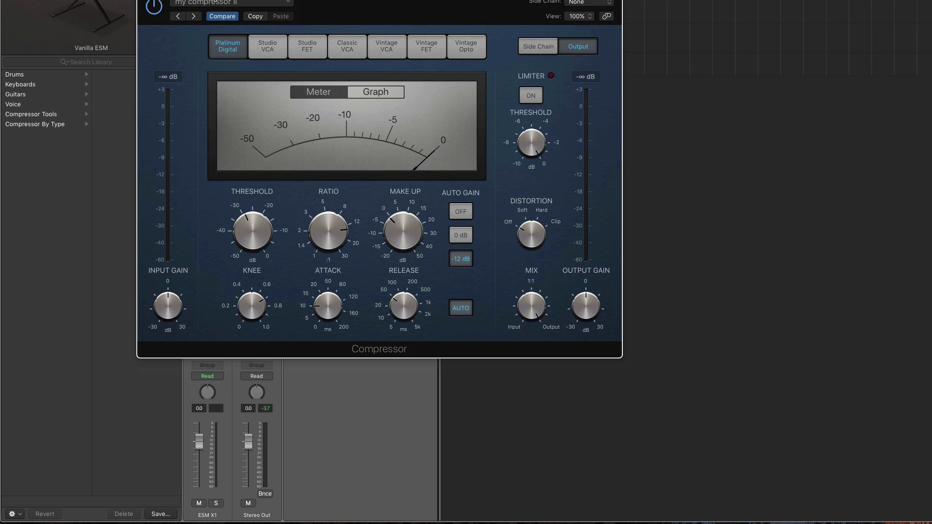
drag(334, 228, 316, 231)
- Compare the Compressor's settings list and its preset categories with the library, keeping the window clear of the channel strip
click(221, 4)
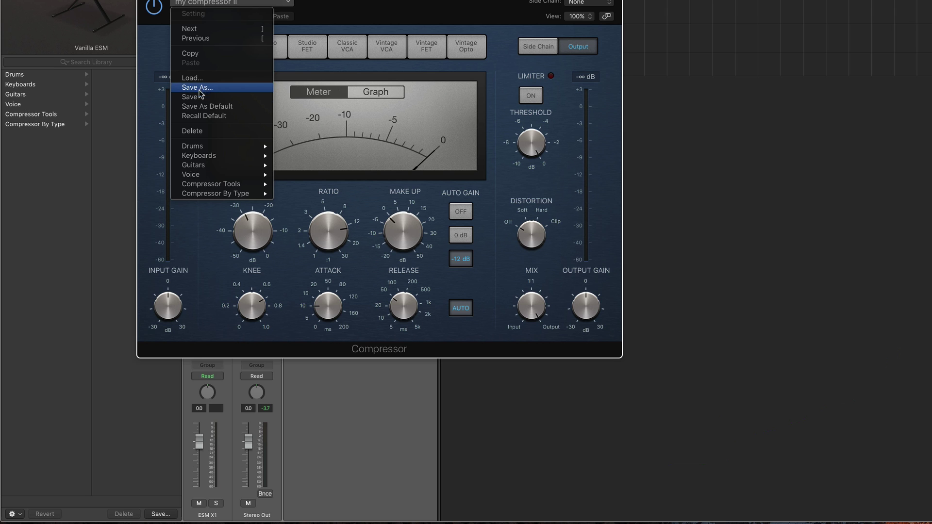
key(Escape)
drag(165, 8, 272, 12)
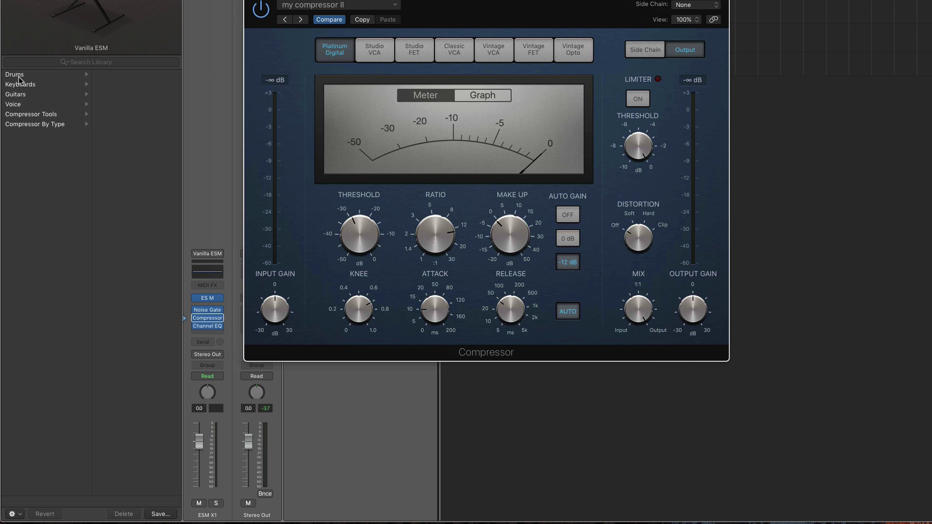
mouse_move(195, 322)
click(314, 6)
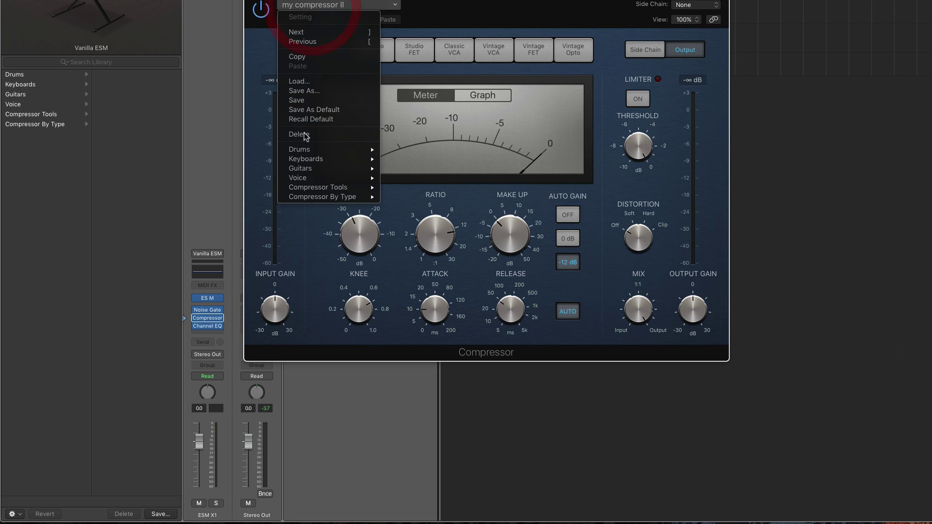
mouse_move(323, 151)
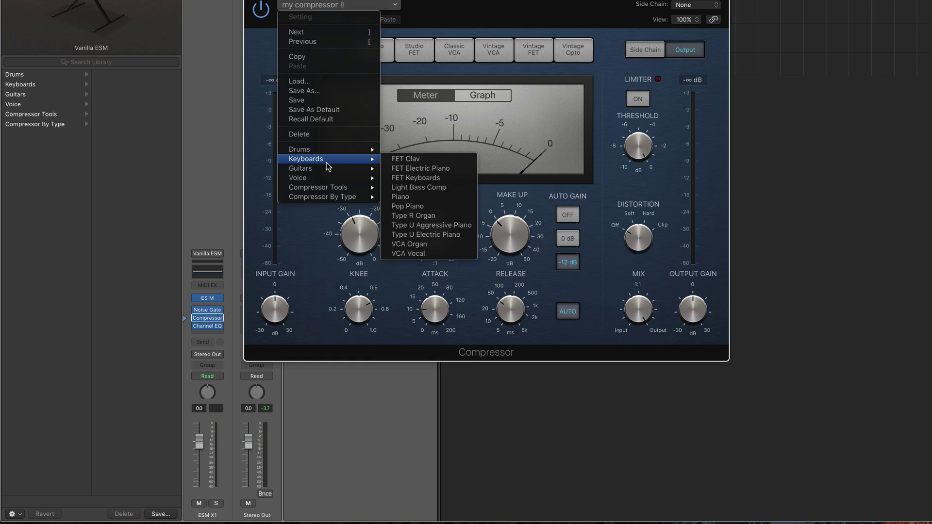
mouse_move(326, 194)
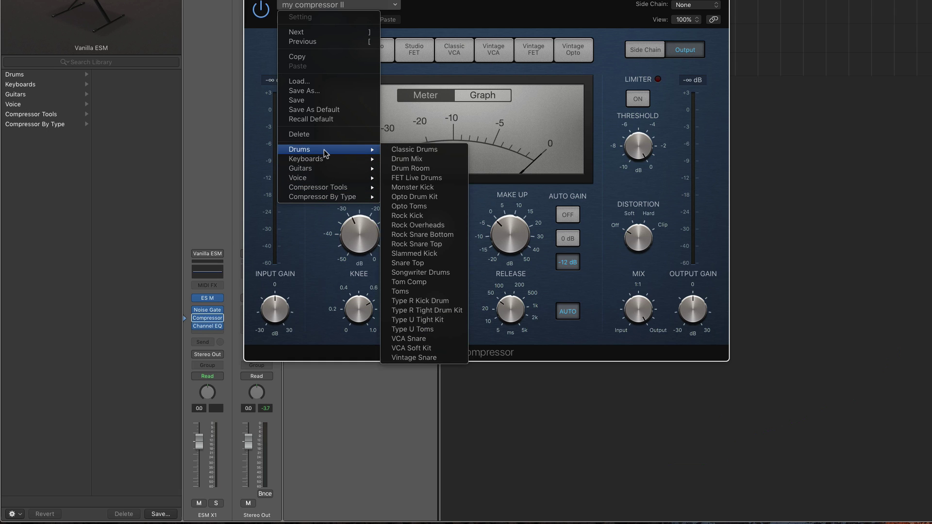
click(330, 3)
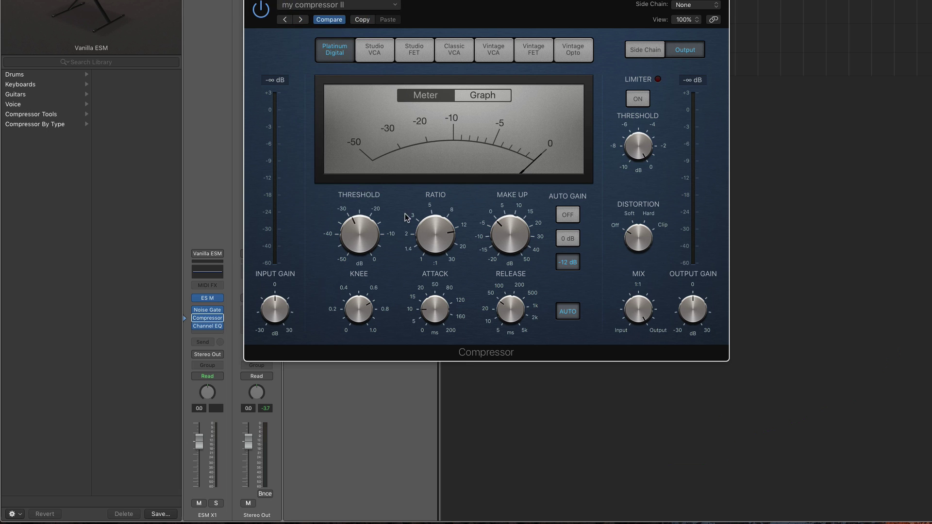
- Save the current Compressor settings as a new plug-in setting named "my compressor I" in the Compressor folder
click(313, 5)
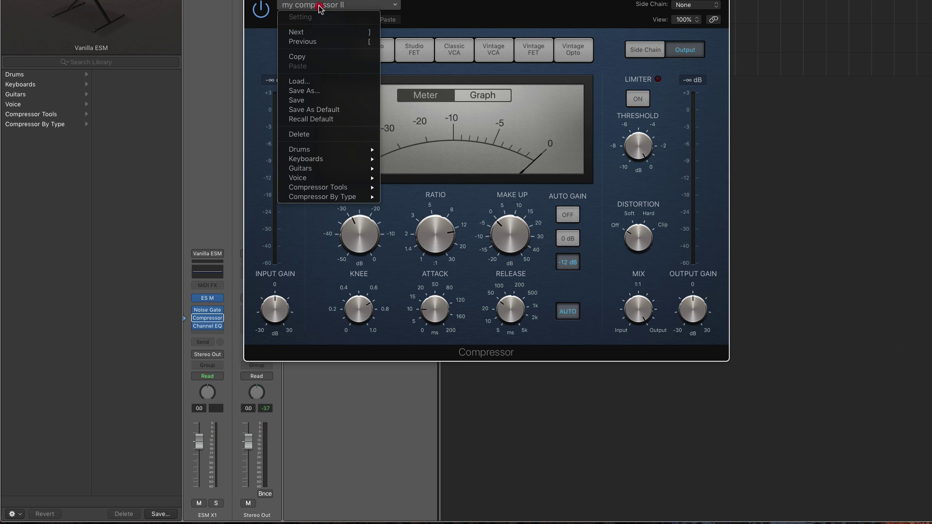
click(310, 96)
drag(418, 1, 208, 48)
click(385, 73)
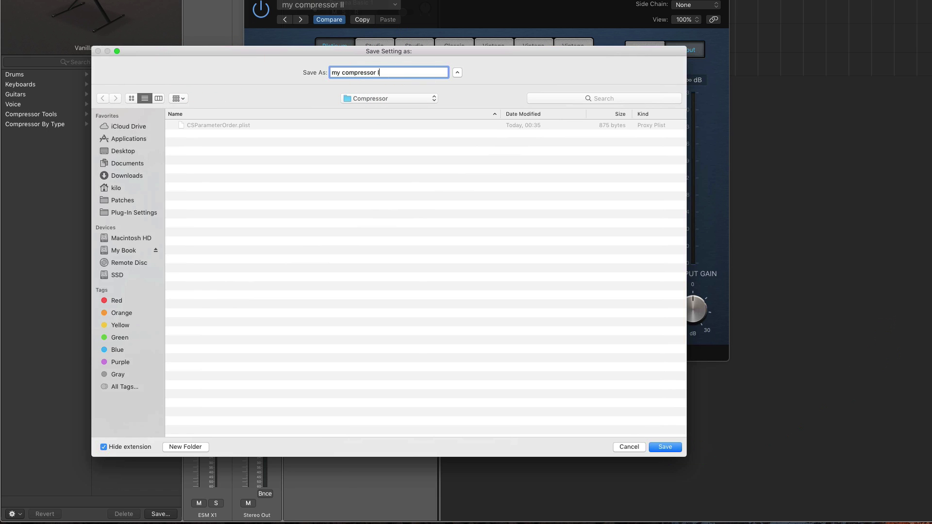
click(666, 447)
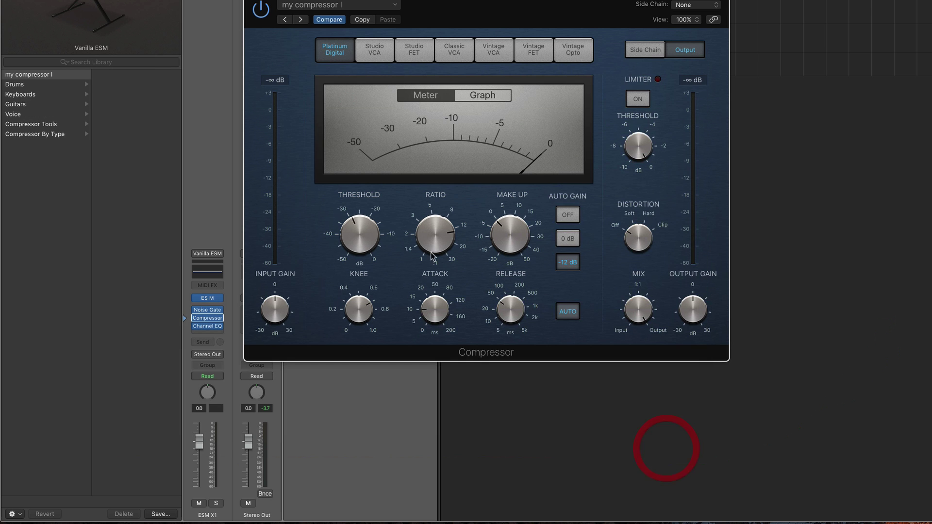
- Compare the my compressor I entry and preset categories in the Compressor's settings list with those in the library
click(317, 6)
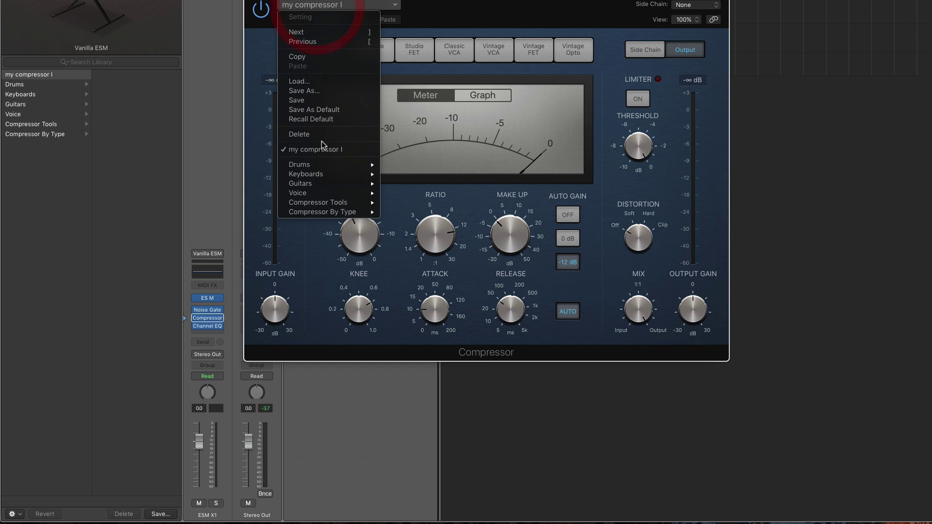
mouse_move(361, 166)
click(30, 79)
click(20, 84)
click(21, 94)
click(20, 104)
click(20, 115)
click(24, 124)
click(26, 135)
click(34, 75)
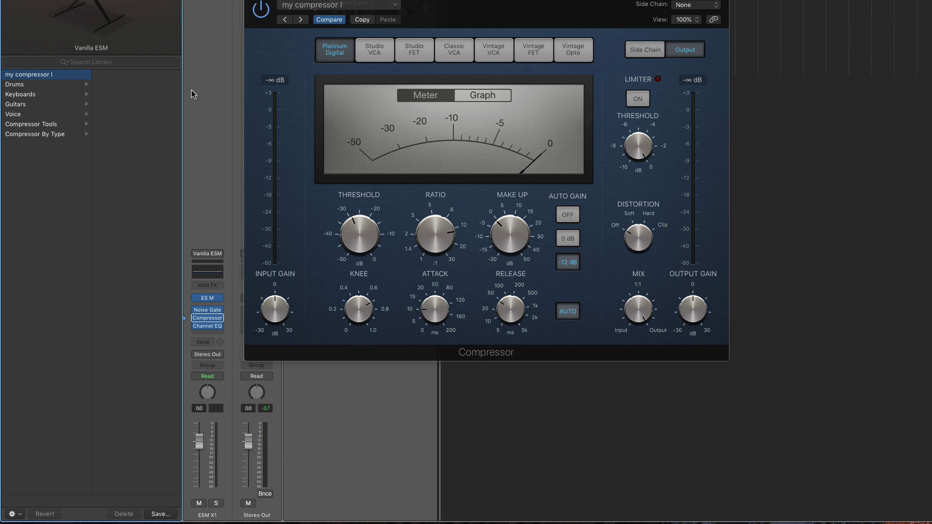
- Review the save commands in the Compressor's settings list and close the Compressor window
drag(292, 8, 300, 15)
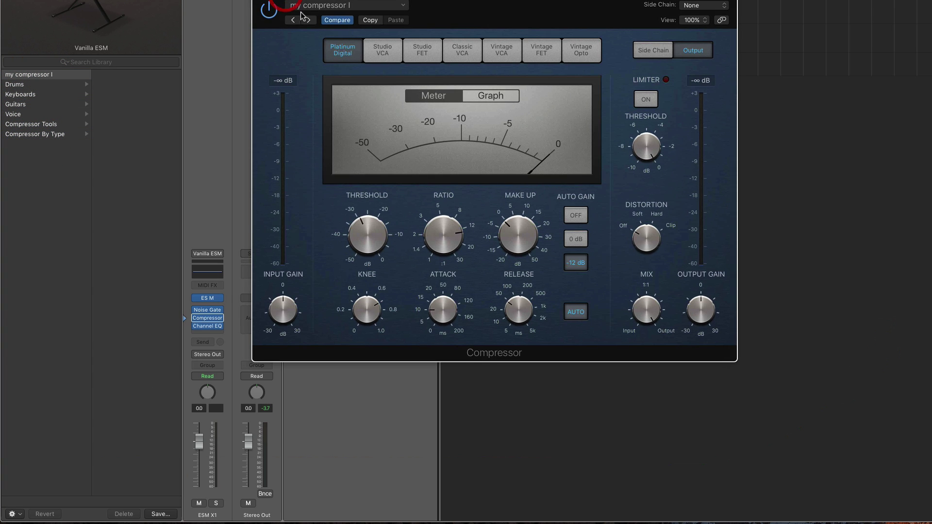
click(330, 10)
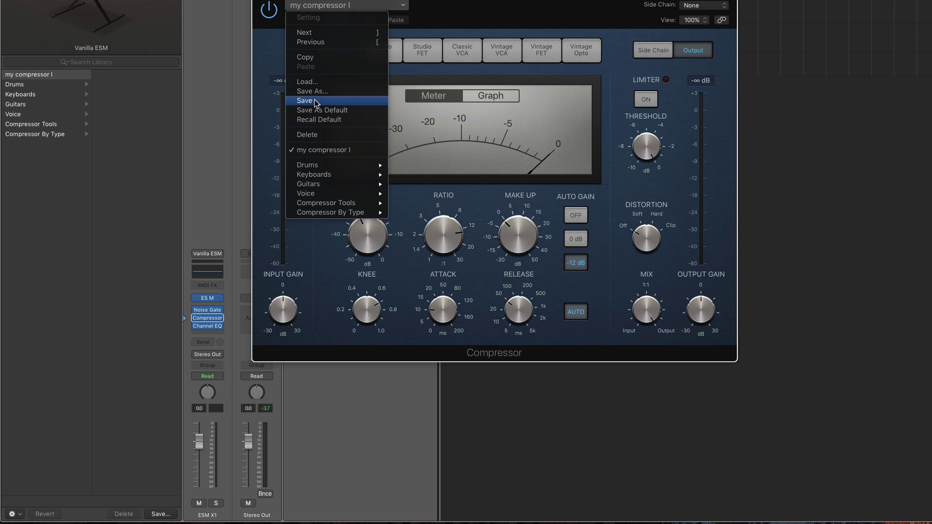
click(252, 4)
click(251, 5)
- Point the library at ES M, inspect the save commands in its settings list and close its window
click(202, 299)
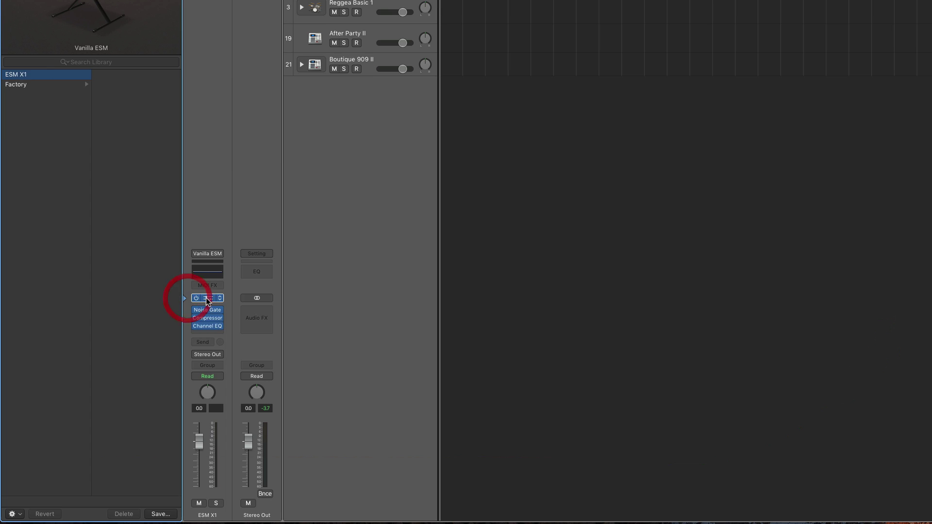
drag(235, 55, 274, 62)
click(274, 74)
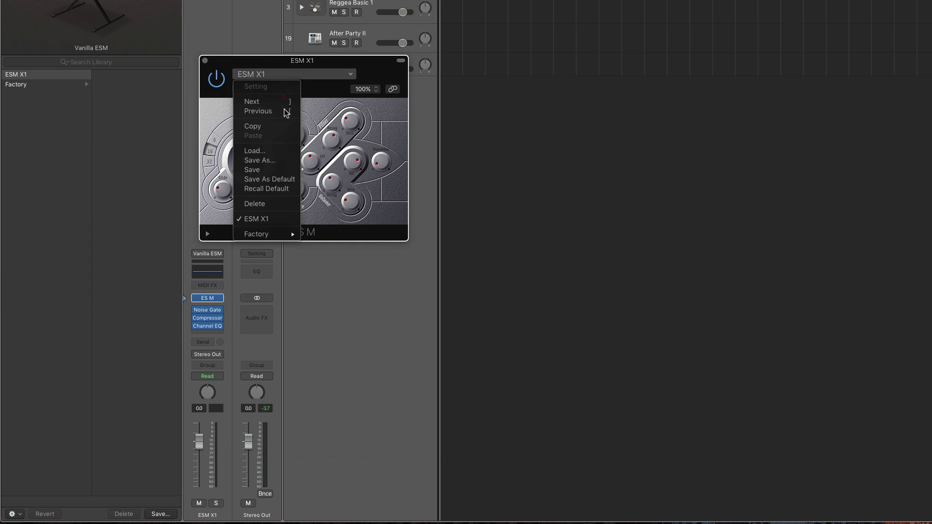
click(284, 59)
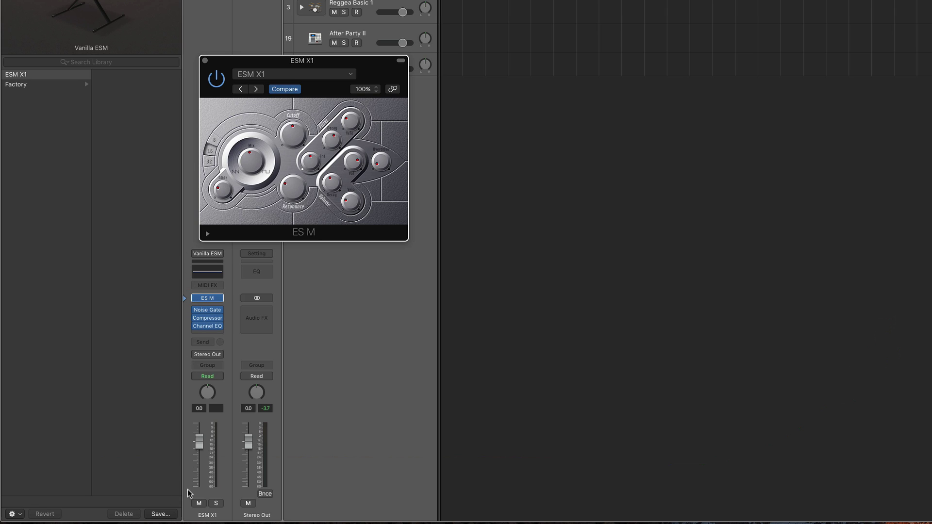
click(206, 63)
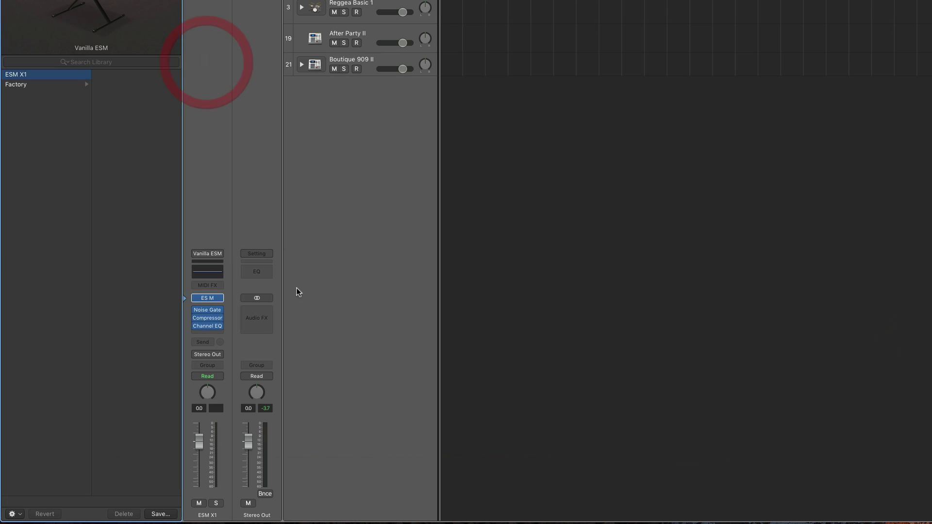
- Reopen ES M, change its sound with the Mix and Cutoff knobs, and close the window
click(209, 301)
click(298, 160)
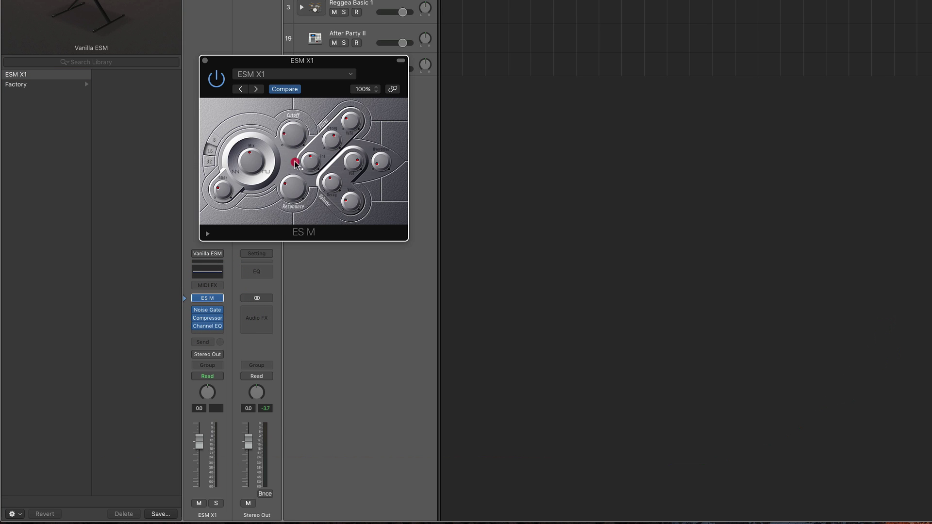
drag(257, 162, 244, 155)
click(233, 171)
click(291, 187)
click(205, 60)
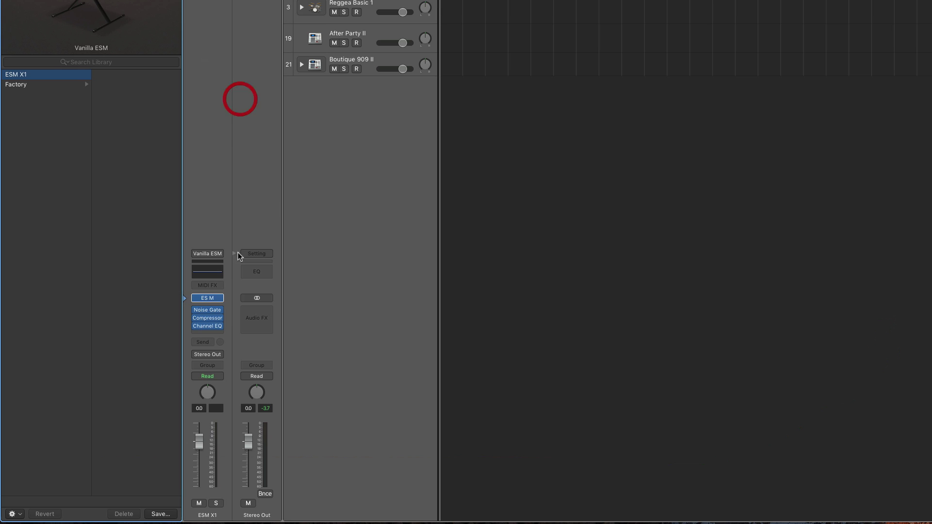
- Check the options for saving the modified sound in the ES M settings list, closing the ES M window
click(208, 297)
click(253, 74)
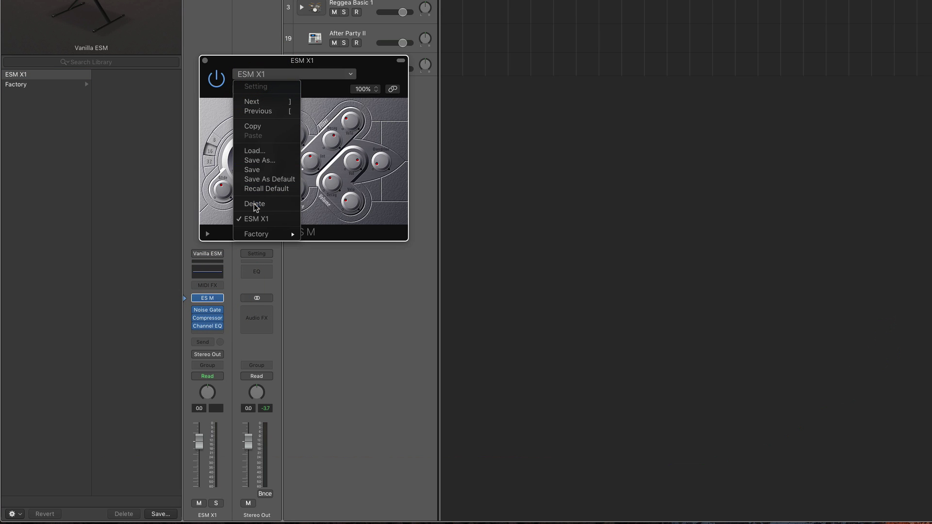
click(205, 66)
click(205, 61)
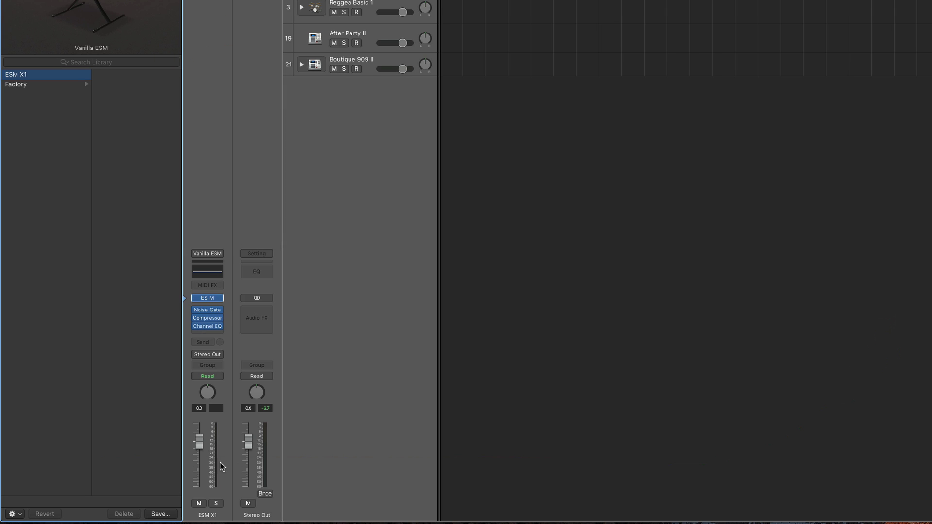
- Save the current ES M sound from the library as a plug-in setting named "ESM X2" in the ES M folder
click(160, 514)
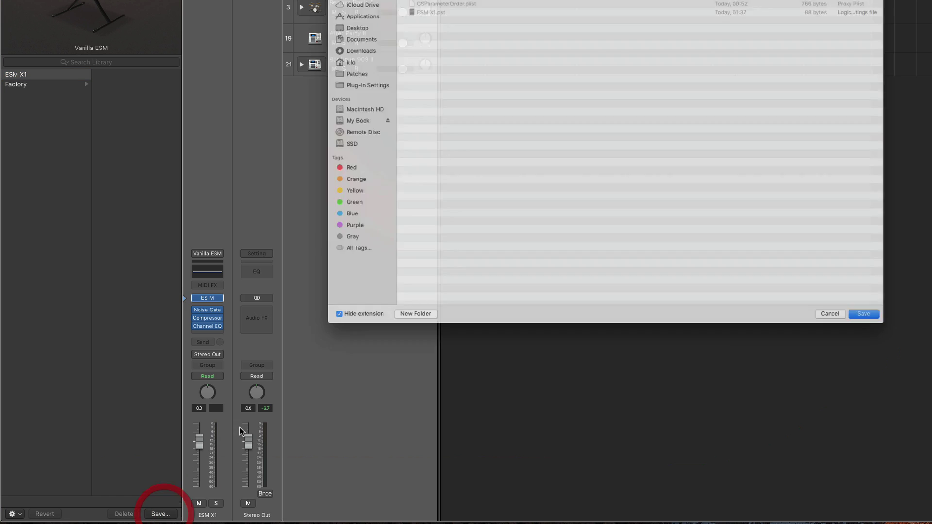
drag(392, 0, 125, 52)
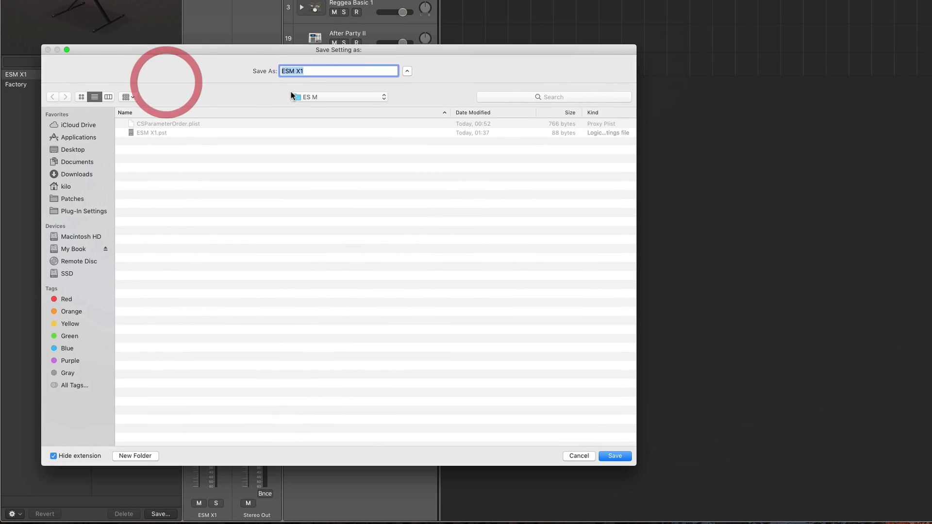
click(307, 77)
key(BackSpace)
text(2)
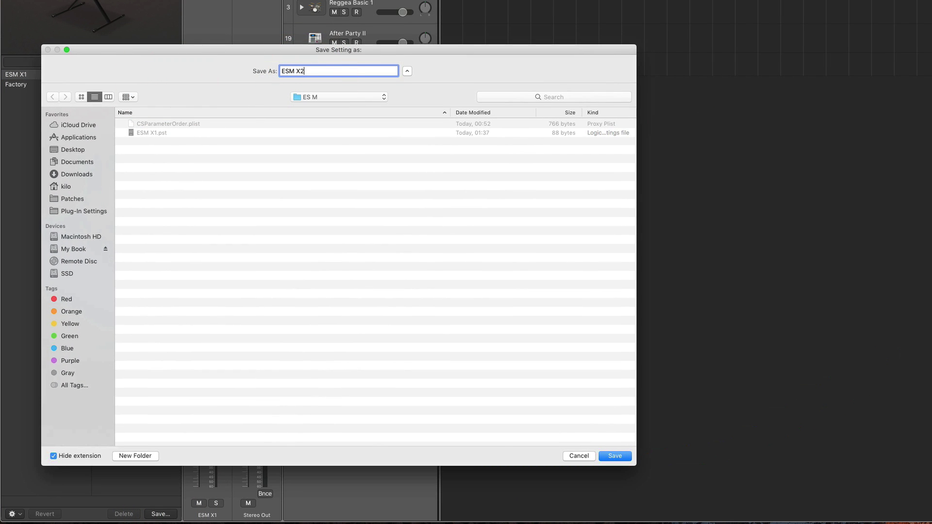
click(615, 456)
- Compare ESM X1, ESM X2 and the Factory presets in the library with the ES M settings list, closing the ES M window
click(22, 75)
click(23, 83)
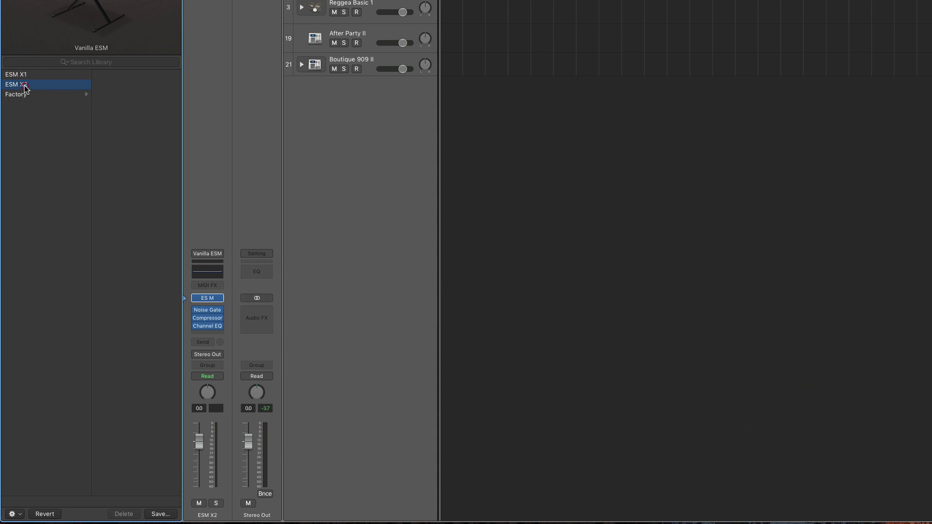
click(24, 85)
click(23, 95)
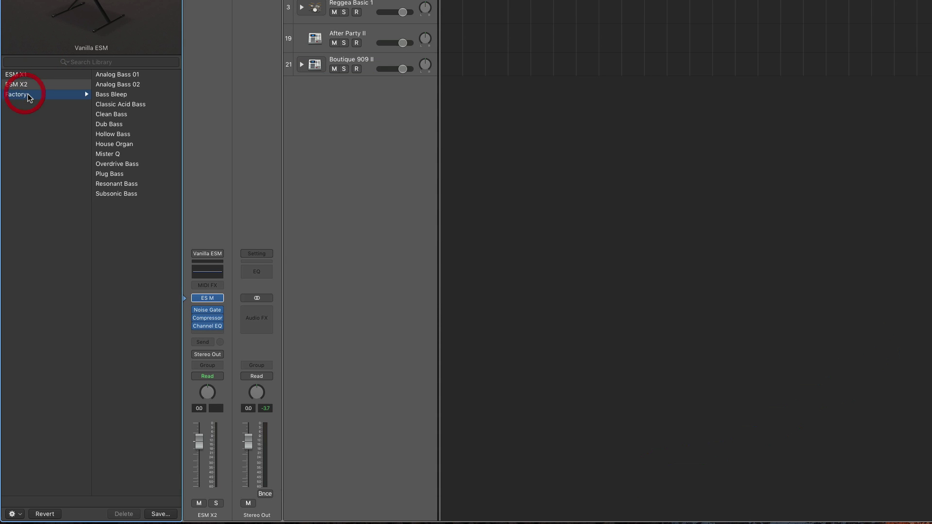
click(210, 300)
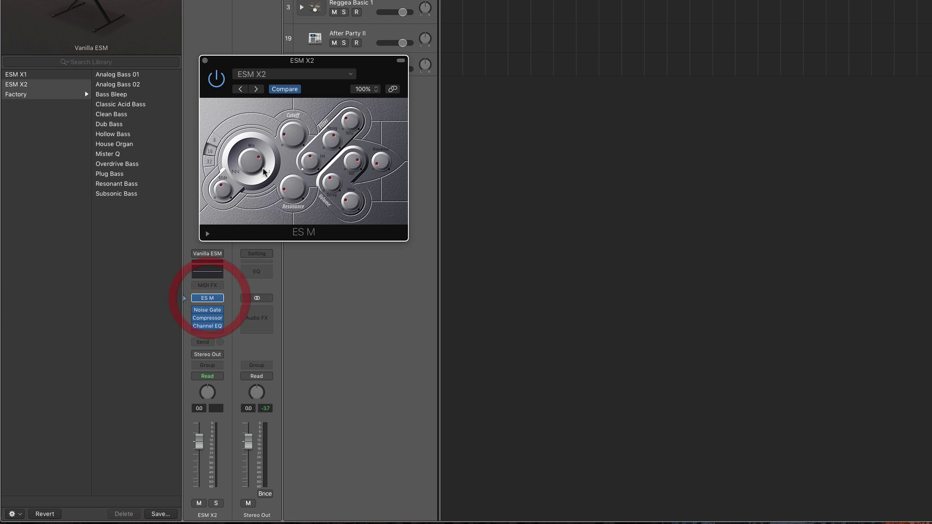
click(258, 75)
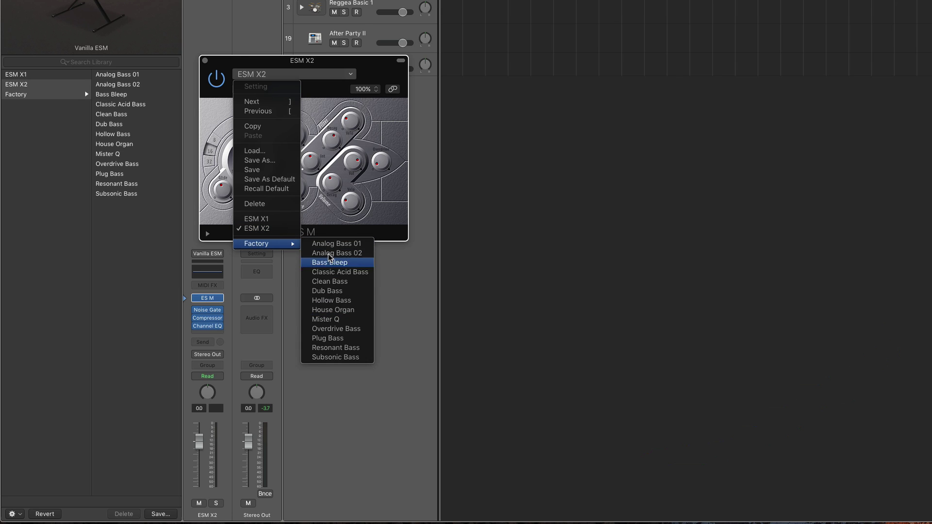
click(205, 60)
click(204, 60)
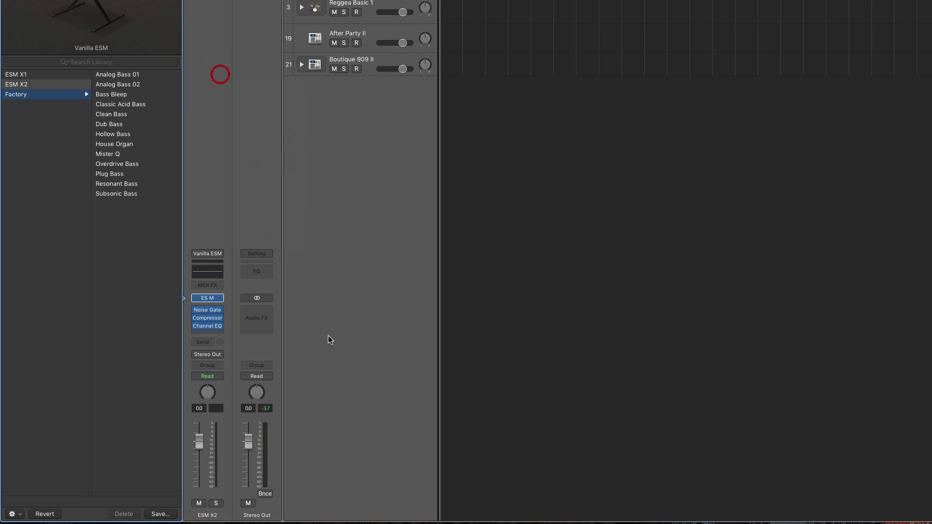
- Point the library at the Compressor presets and open the Compressor to compare its settings list, keeping the window clear of the library
click(185, 318)
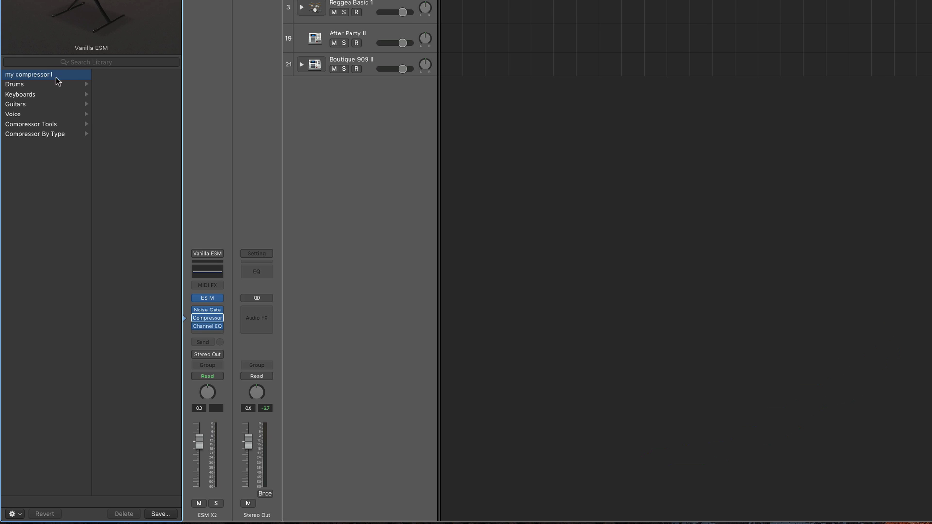
click(208, 319)
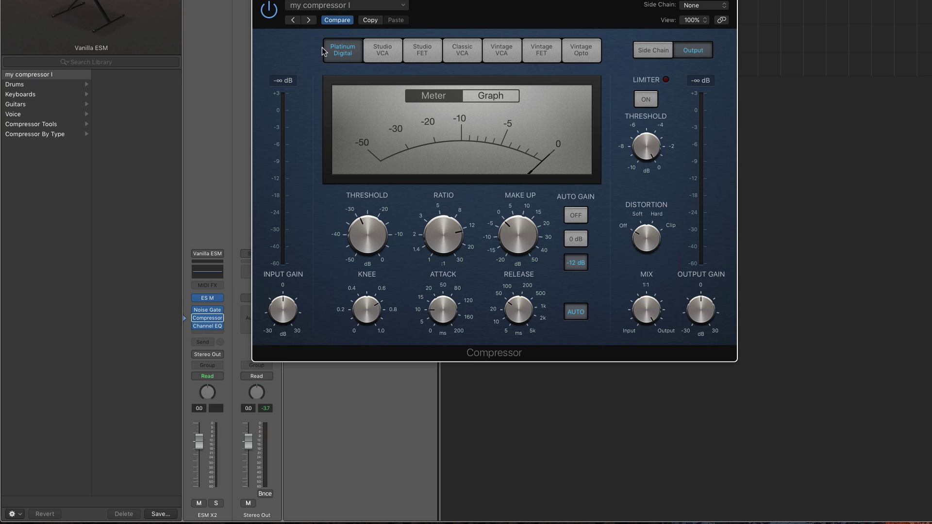
click(199, 23)
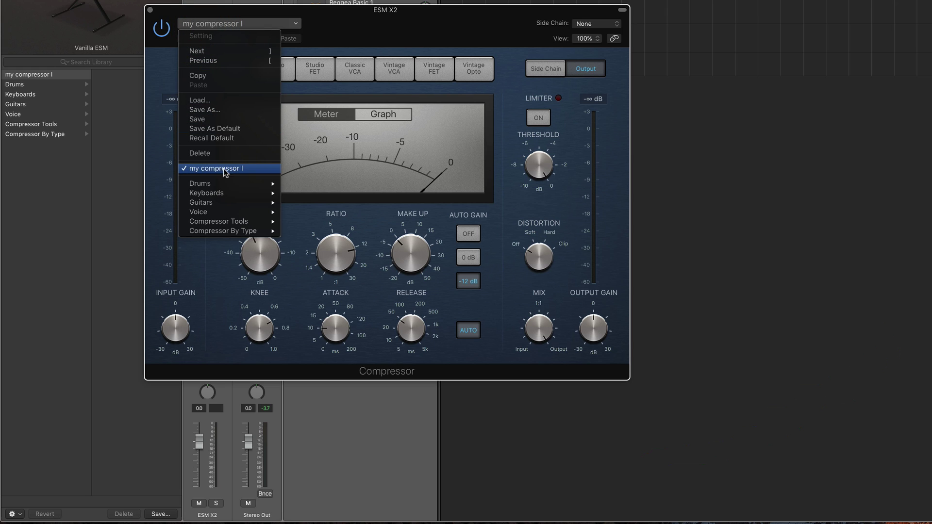
mouse_move(223, 184)
click(187, 18)
drag(187, 15, 265, 13)
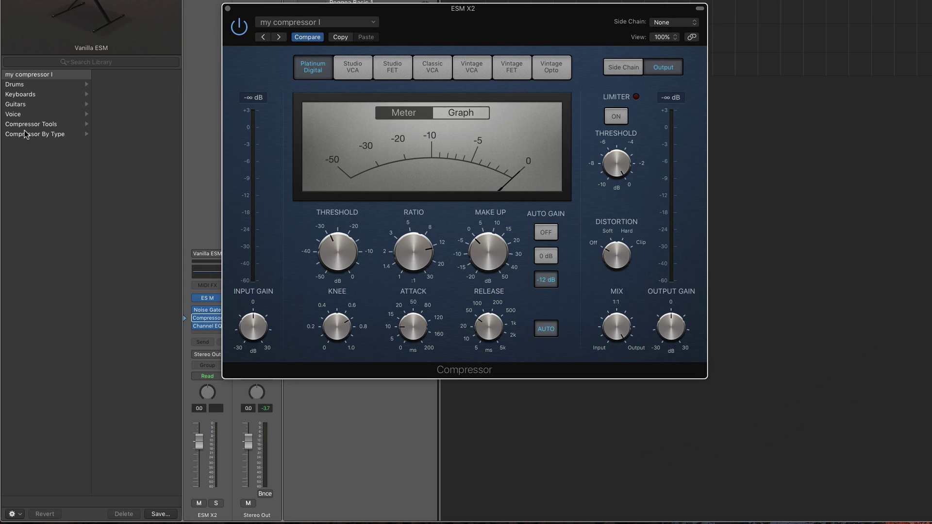
- Adjust the Compressor's Threshold, Attack and Ratio knobs with the Studio FET model selected, and close the window
mouse_move(420, 250)
drag(420, 247, 385, 252)
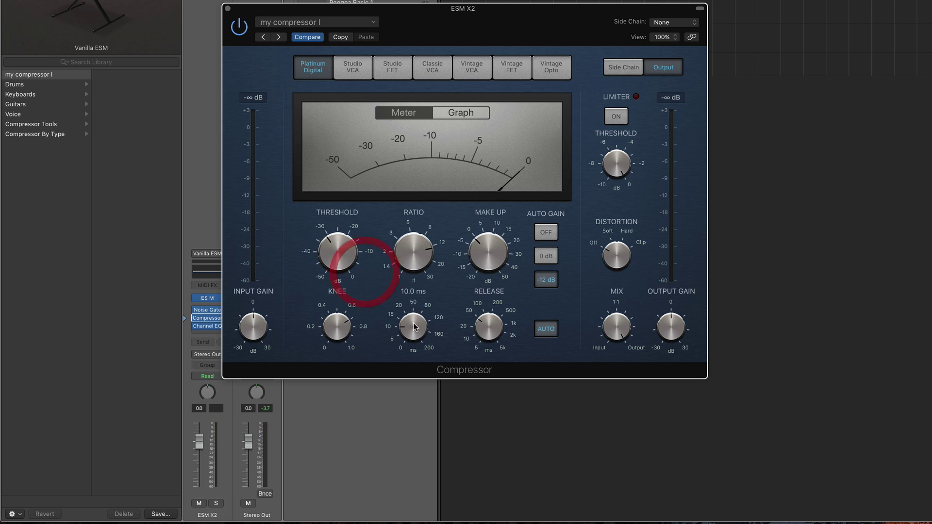
mouse_move(476, 207)
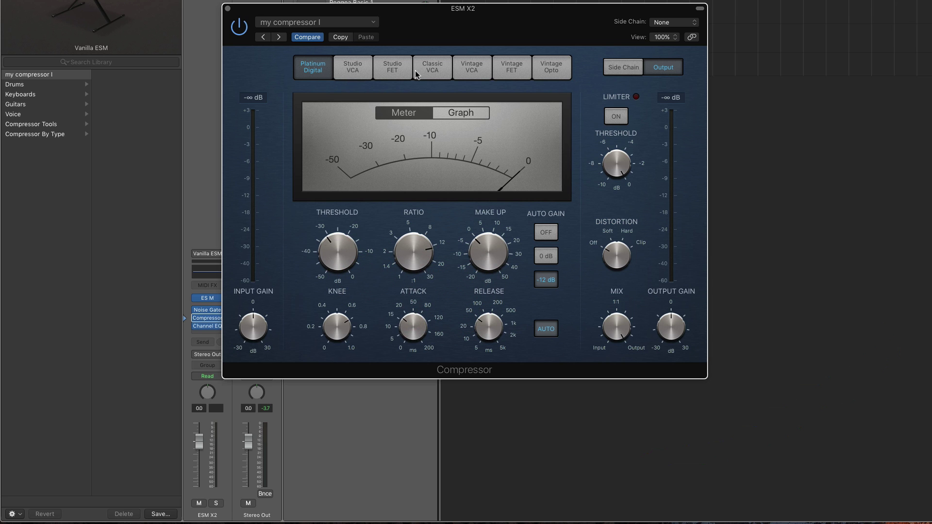
click(395, 71)
drag(411, 252, 409, 231)
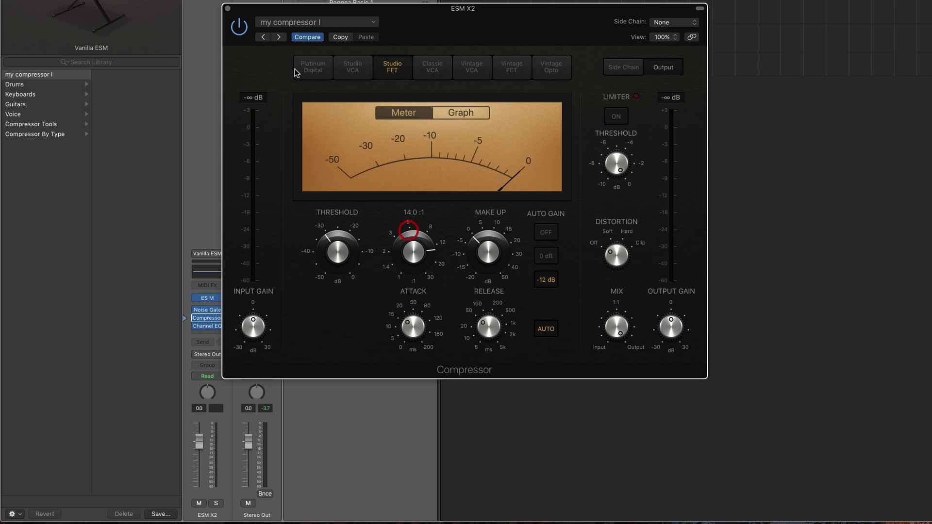
click(228, 9)
- Reopen the Compressor to review the save options in its settings list, and close the window without saving there
mouse_move(194, 316)
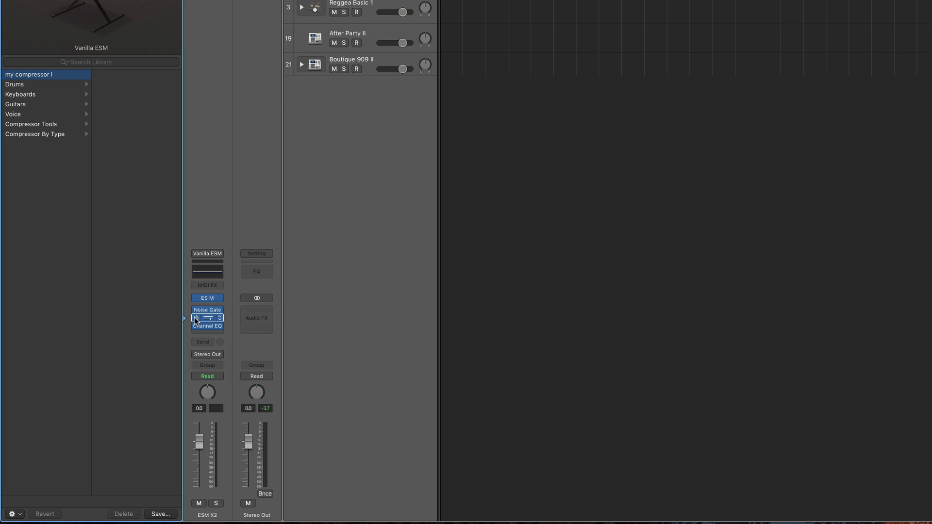
click(205, 318)
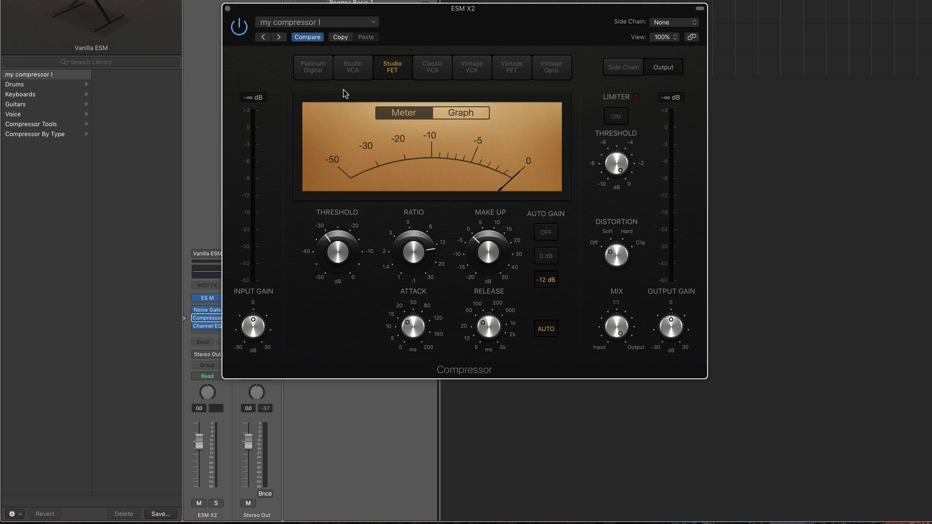
click(304, 22)
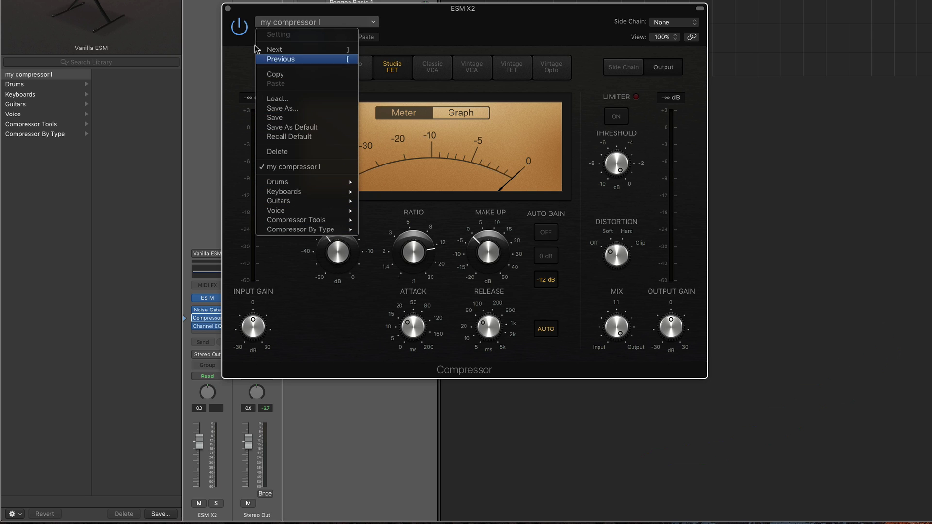
click(228, 10)
click(228, 9)
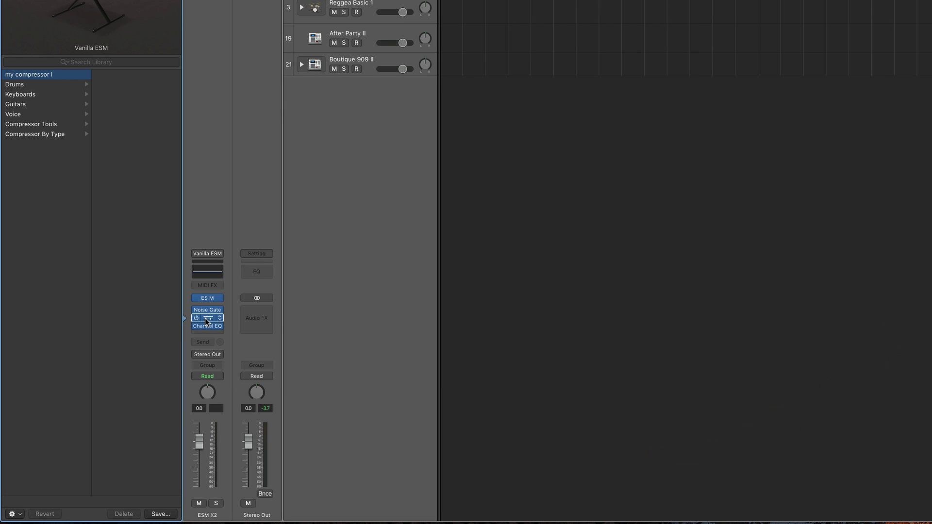
- Save the modified Compressor settings from the library as "my compressor II" in the Compressor folder
click(161, 514)
drag(382, 0, 170, 34)
click(389, 55)
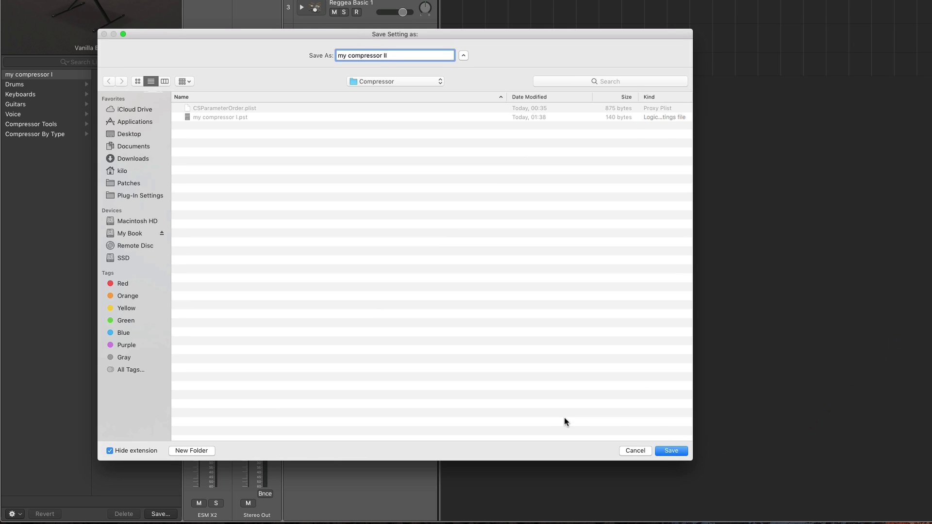
click(668, 447)
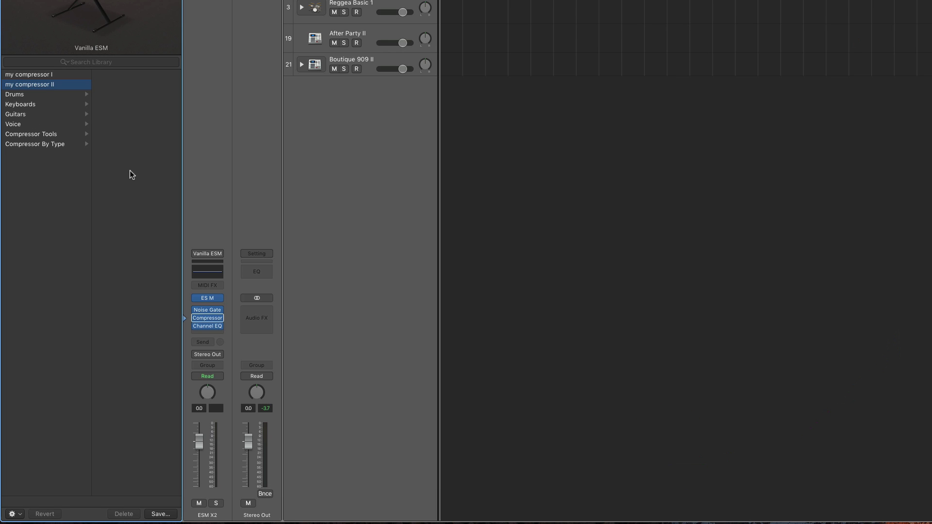
- Open the Compressor and compare my compressor I and my compressor II in its settings list with the library
click(208, 316)
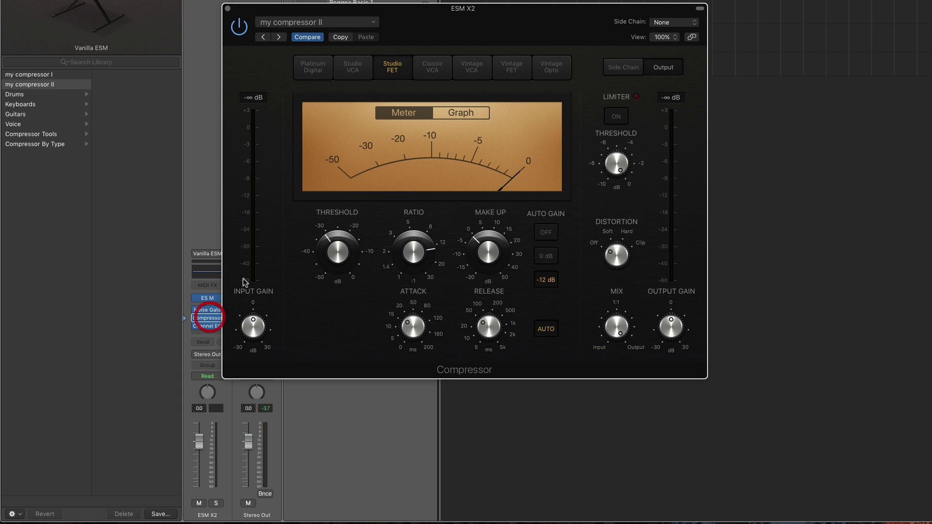
click(311, 22)
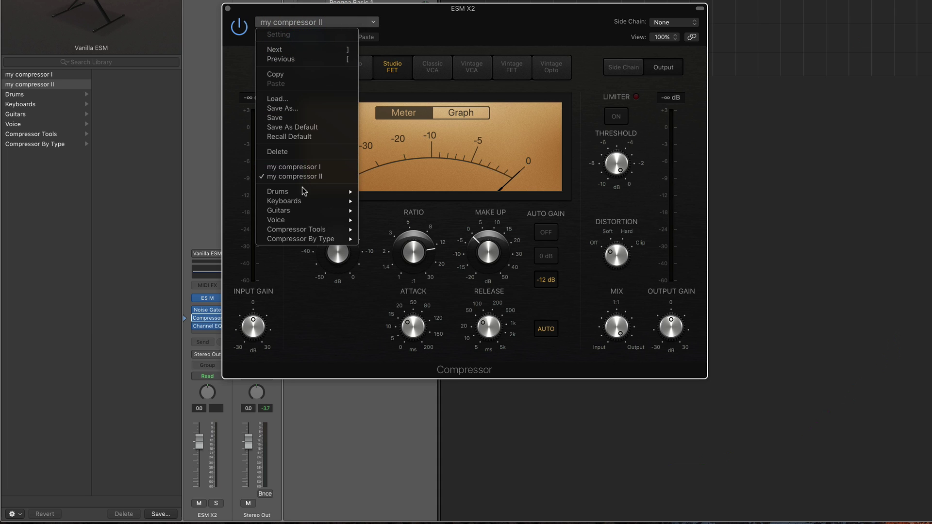
- Compare the Drums presets in the Compressor's settings list with the library's Drums, Keyboards and Guitars folders, closing the plug-in window in between
mouse_move(302, 192)
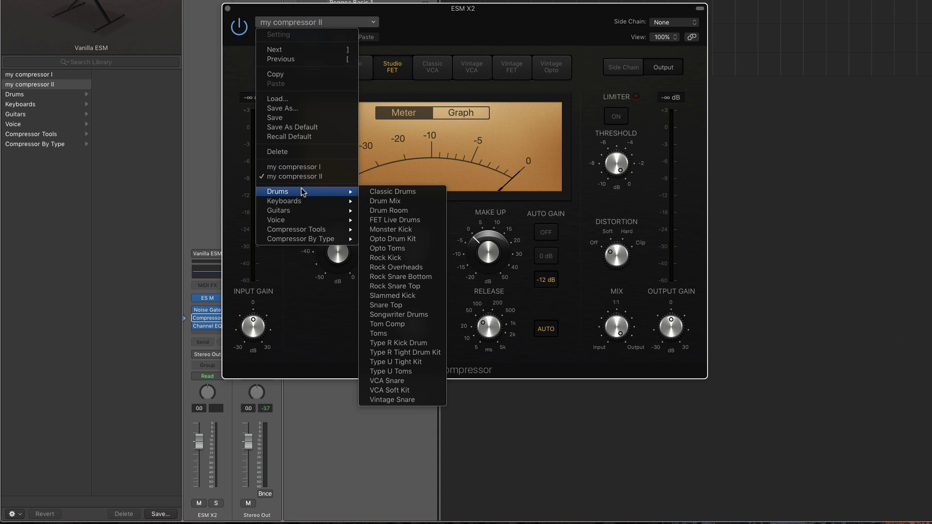
click(257, 18)
click(229, 9)
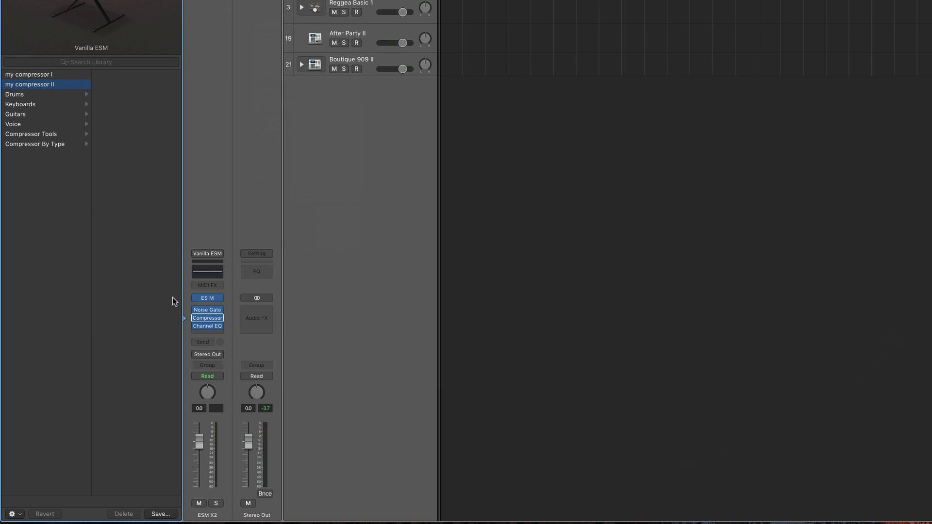
click(19, 96)
click(24, 104)
click(20, 114)
click(19, 96)
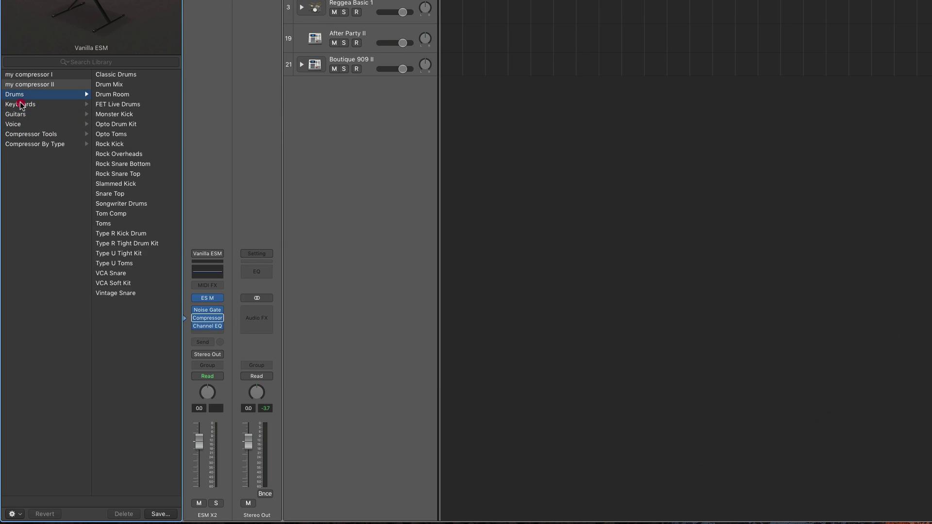
- Switch between my compressor I and my compressor II in the library, ending on my compressor II
click(29, 75)
click(31, 85)
click(46, 75)
click(50, 85)
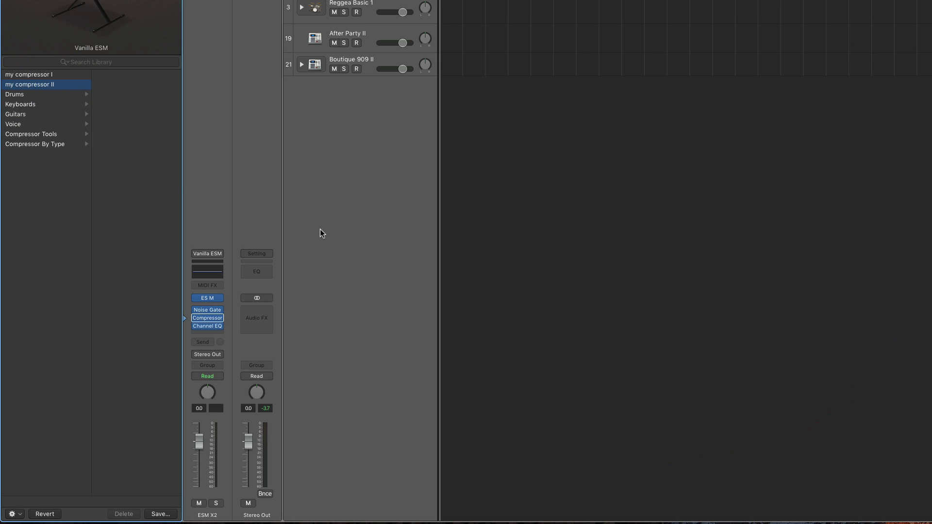
- Open the ES M instrument, review its settings list without changing the preset, and close the window
click(208, 299)
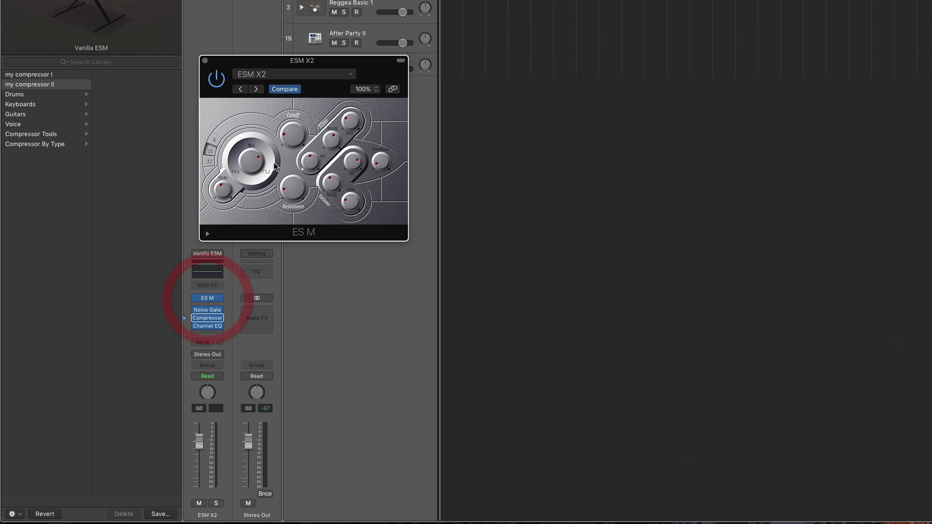
click(267, 84)
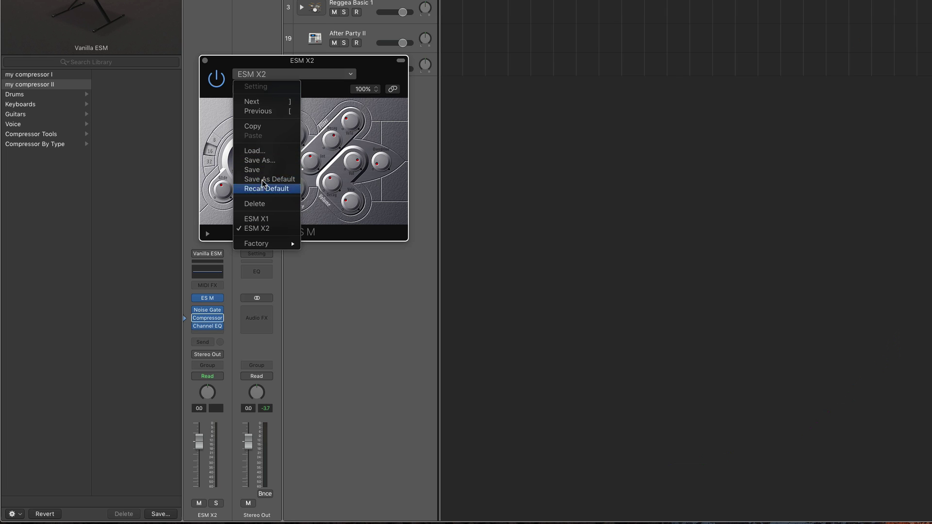
click(205, 63)
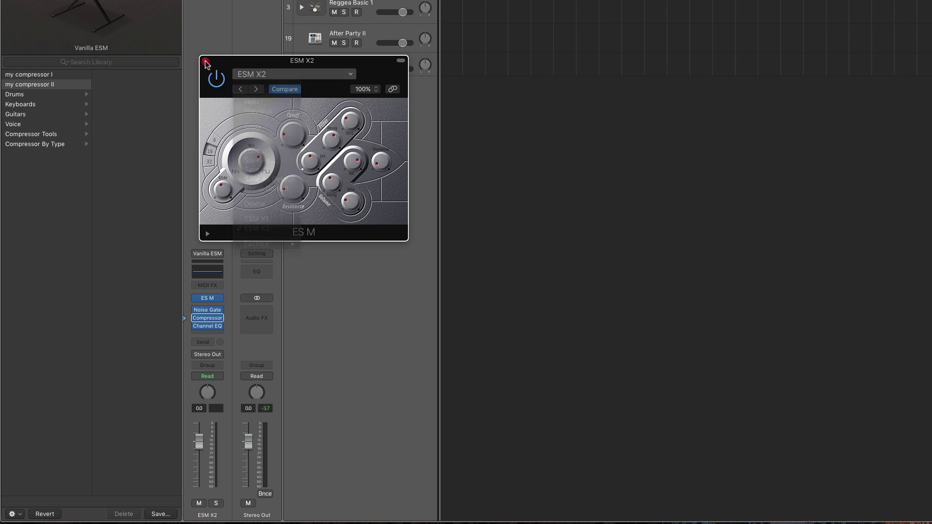
click(206, 63)
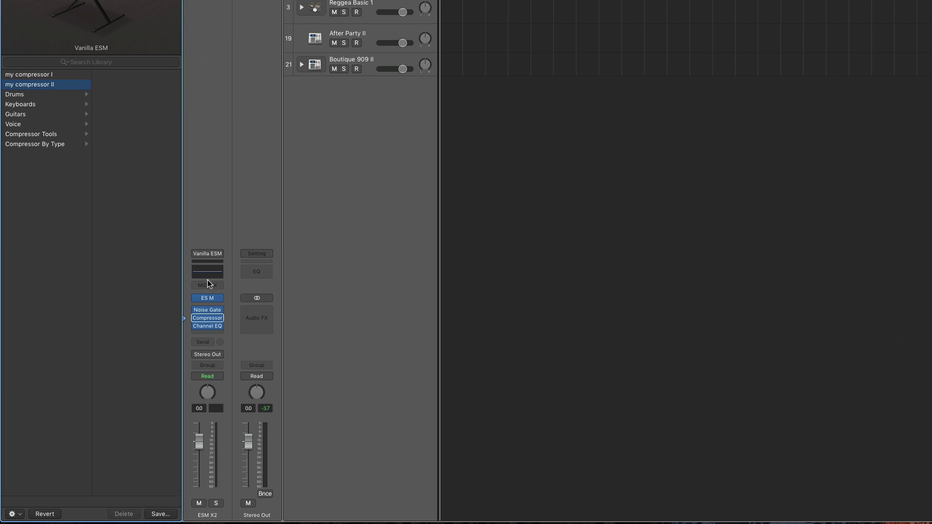
- Point the library at the ES M slot, compare ESM X1 and ESM X2 with the plug-in's settings list, and close the window
click(187, 299)
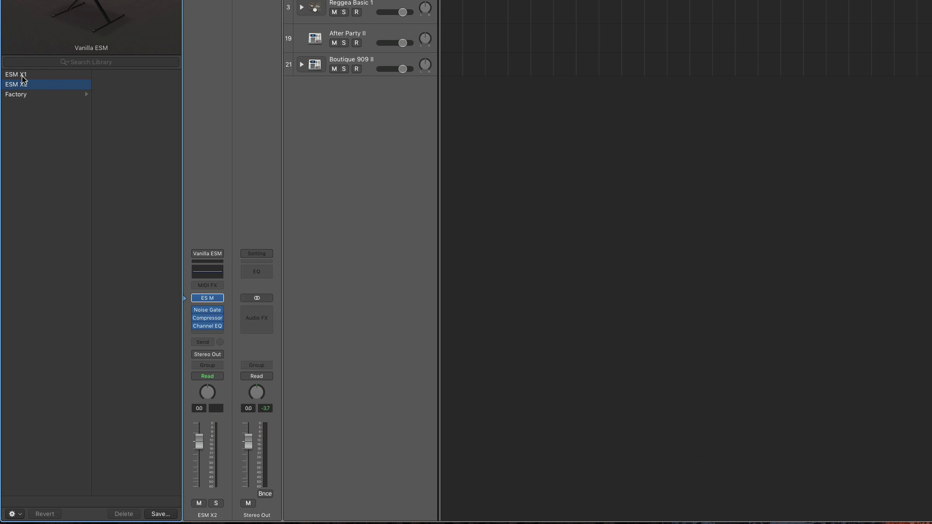
click(207, 297)
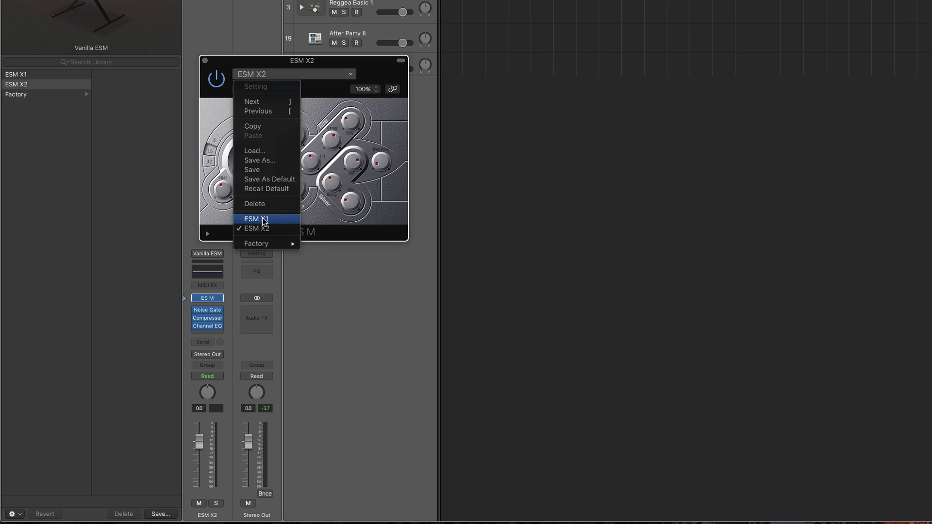
click(229, 60)
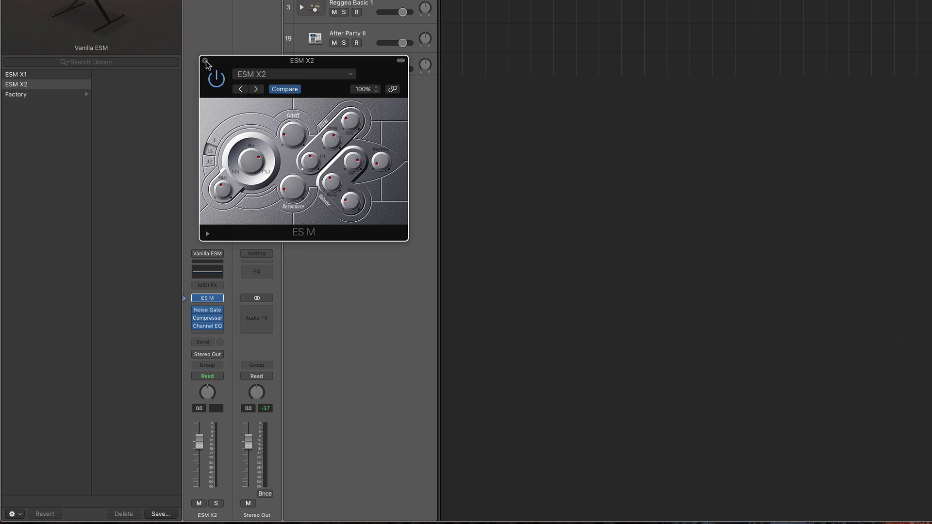
click(206, 62)
- Point the library at the Compressor slot and browse its Drums and Voice preset folders
click(188, 321)
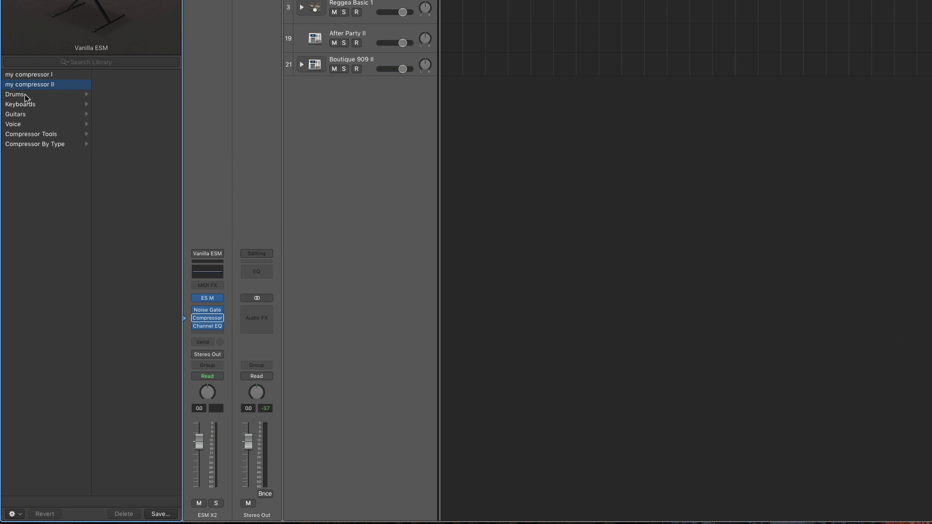
click(24, 94)
click(24, 124)
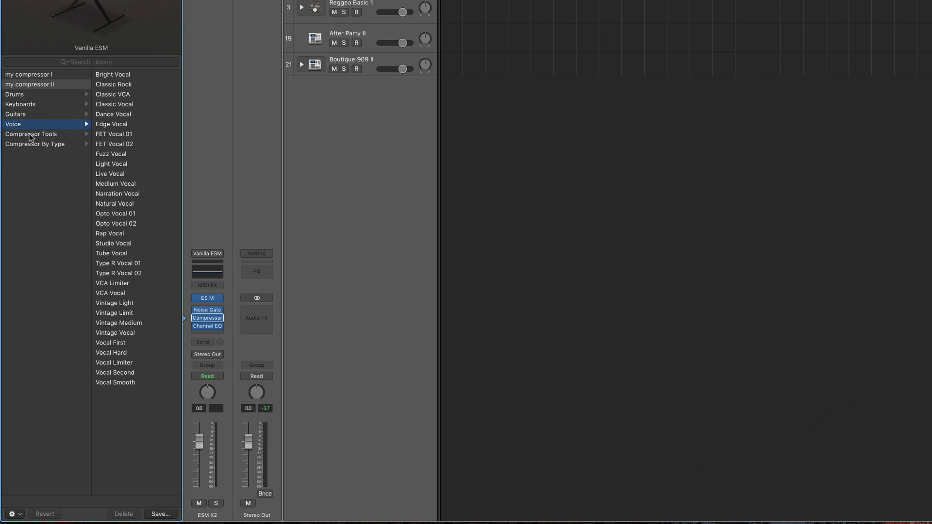
click(354, 165)
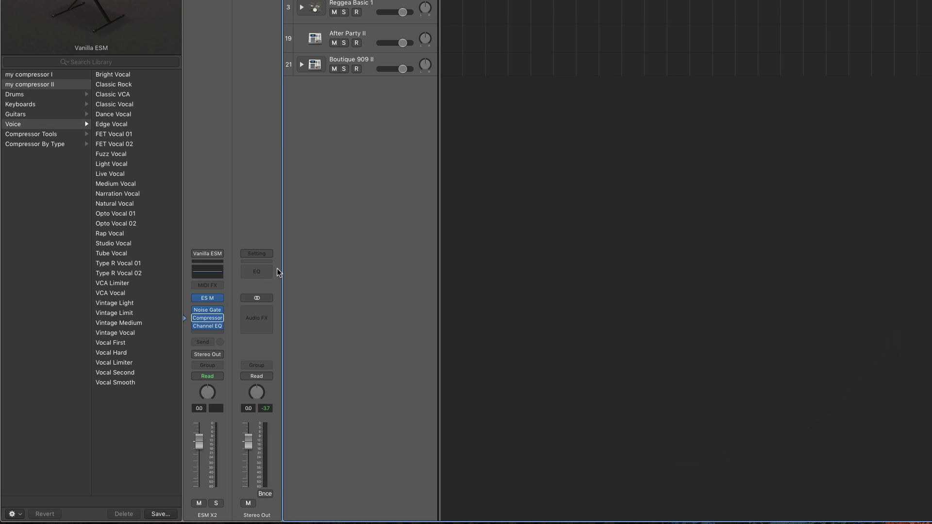
- Replace the ES M instrument on the channel strip with the stereo version of ES2
click(220, 298)
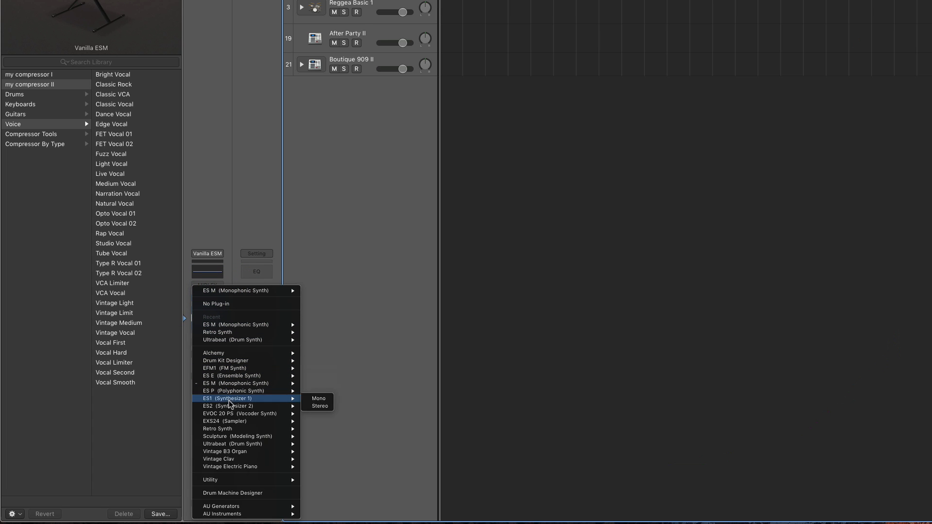
mouse_move(233, 406)
click(320, 407)
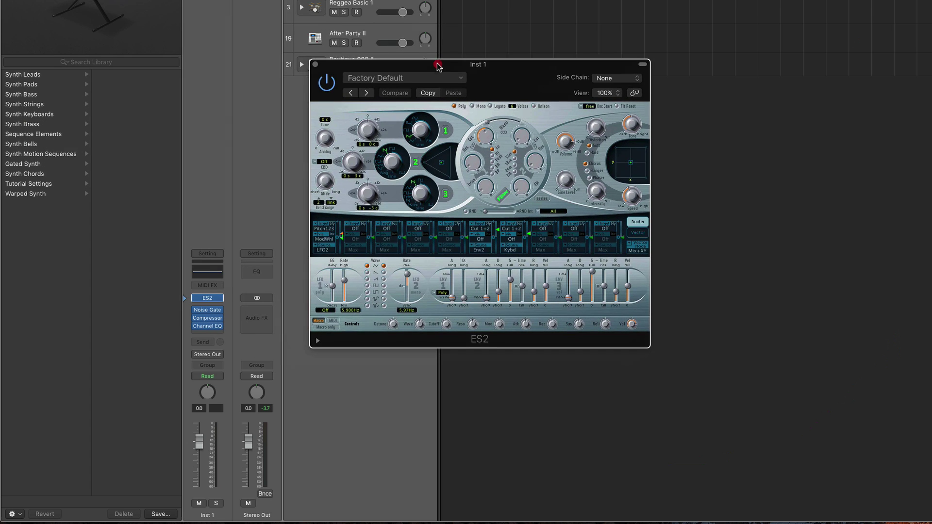
mouse_move(191, 291)
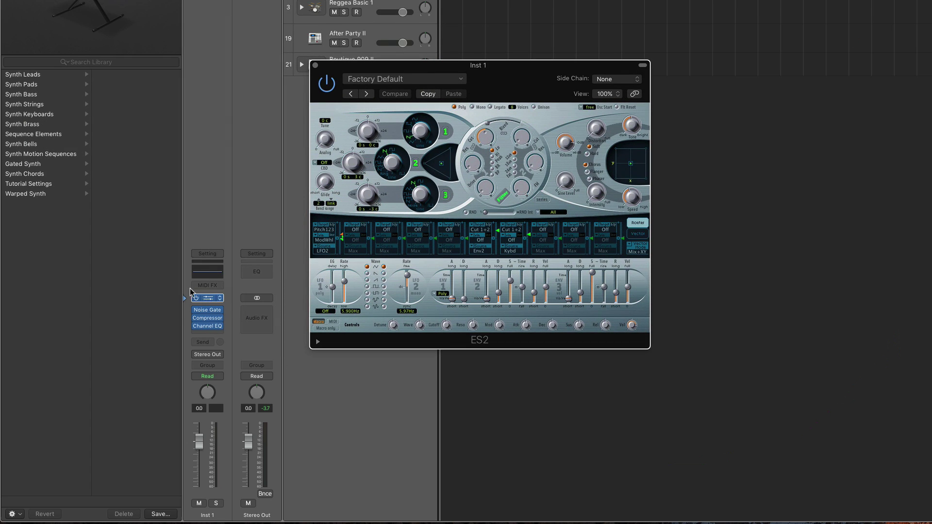
- Browse the ES2 preset folders in the library from Synth Leads to Sequence Elements, and revisit Synth Leads and Synth Strings
click(33, 76)
click(33, 84)
click(36, 94)
click(29, 104)
click(33, 114)
click(39, 124)
click(48, 135)
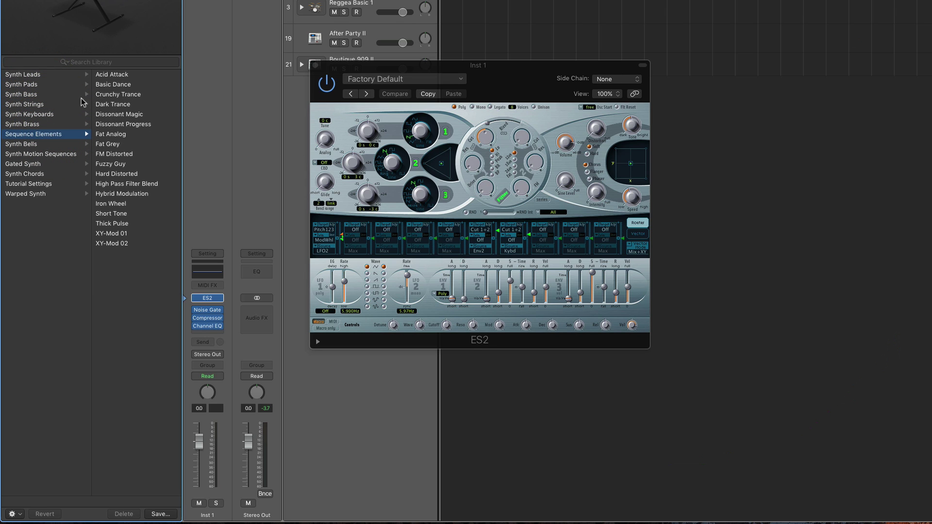
click(31, 75)
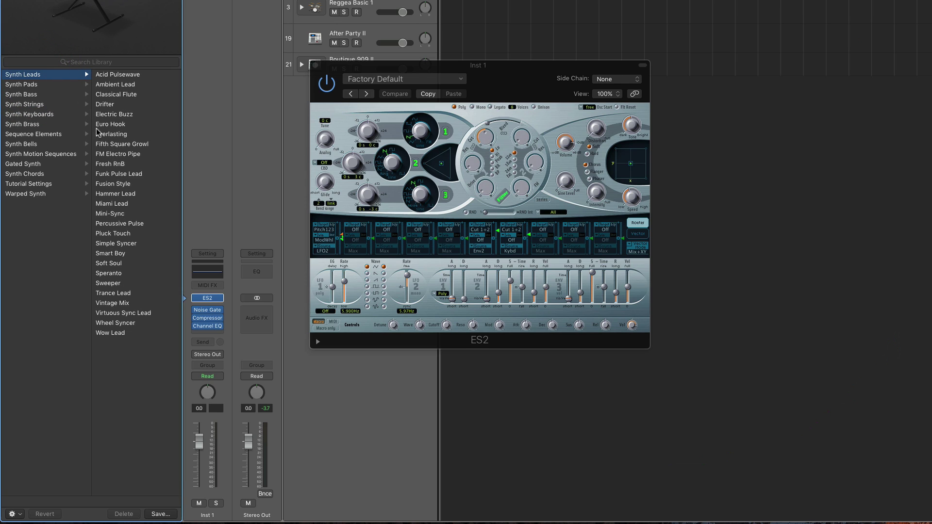
click(39, 103)
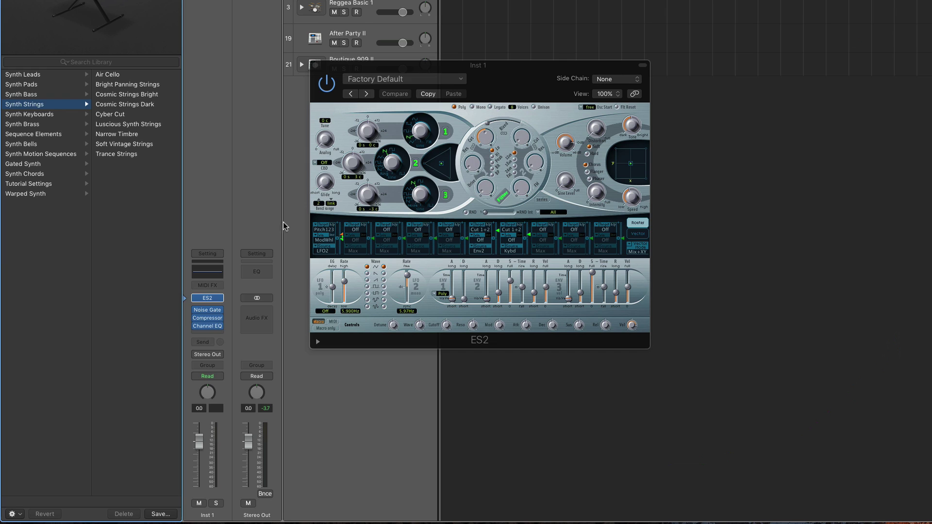
- Switch the library back to the Compressor slot and look through its Drums, Keyboards and Guitars presets
click(203, 318)
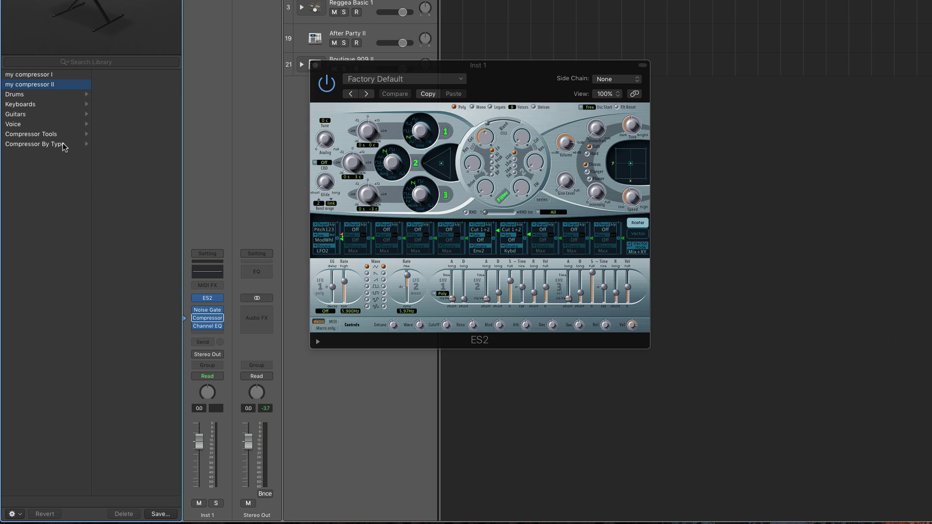
click(29, 94)
click(32, 104)
click(35, 114)
click(27, 95)
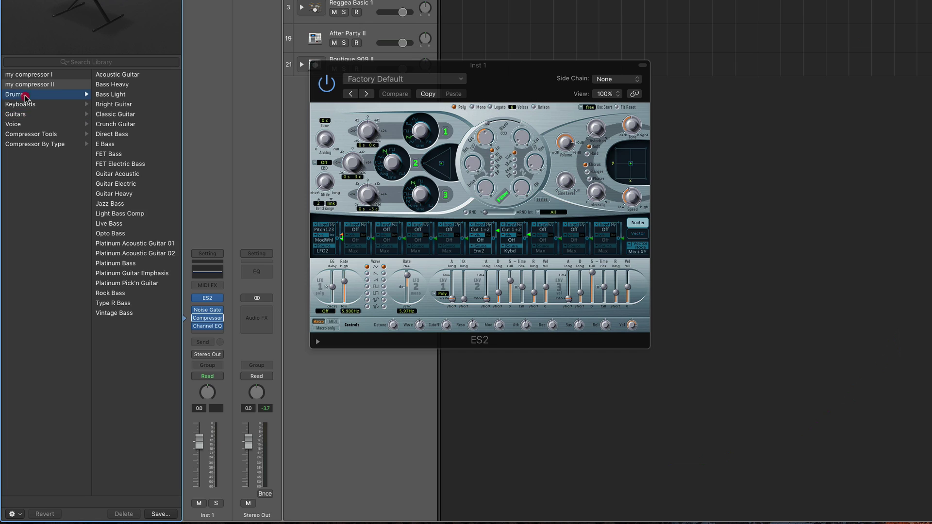
click(44, 98)
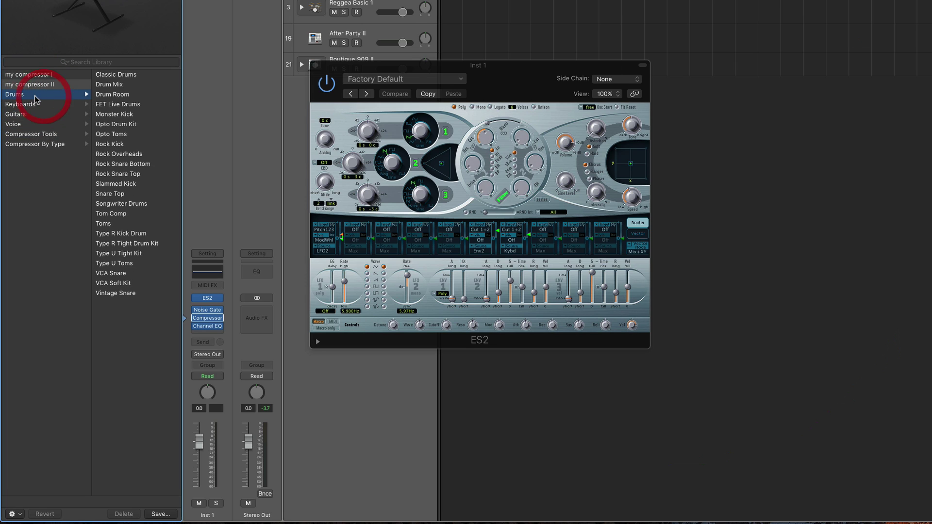
- Close the ES2 window and switch to Finder
click(315, 65)
mouse_move(196, 505)
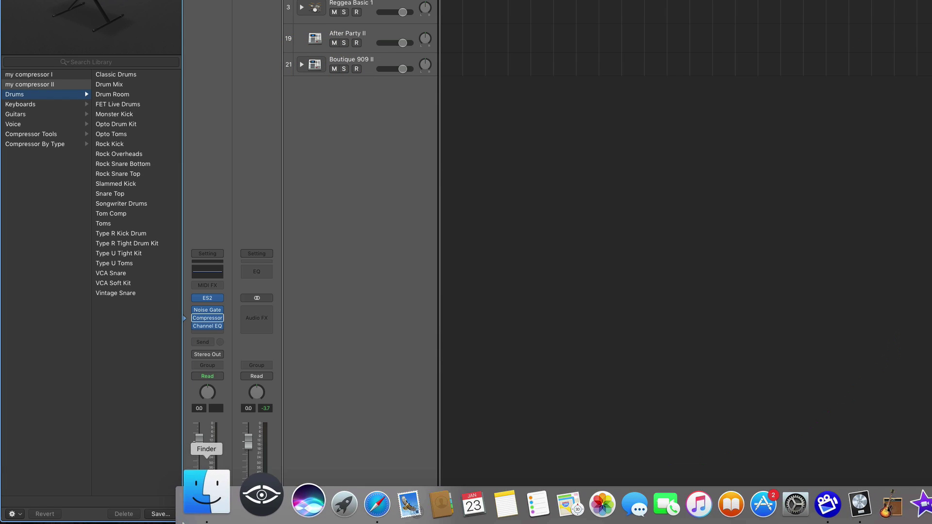
click(197, 506)
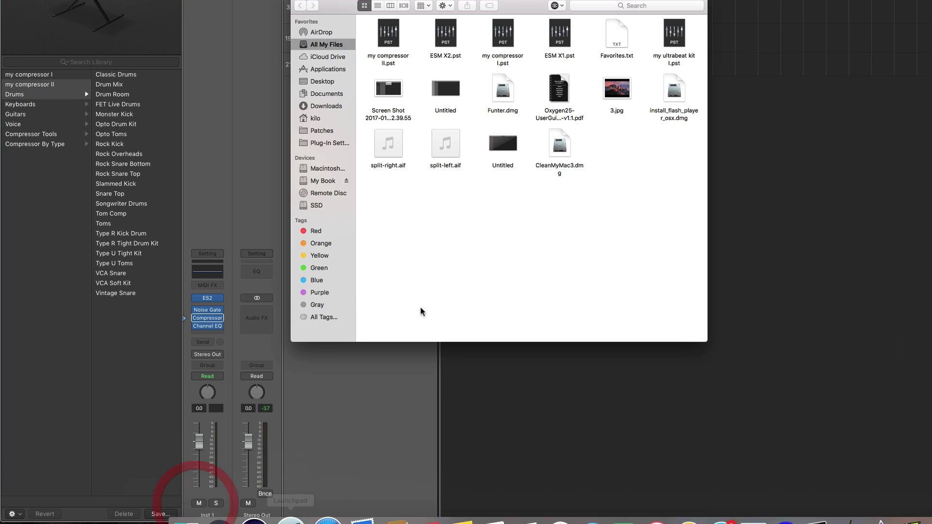
click(332, 69)
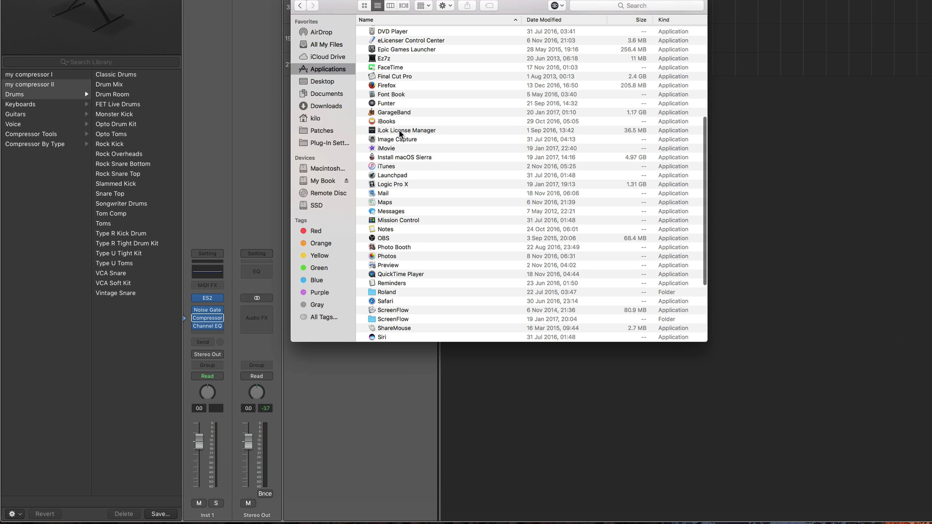
right_click(391, 186)
click(415, 190)
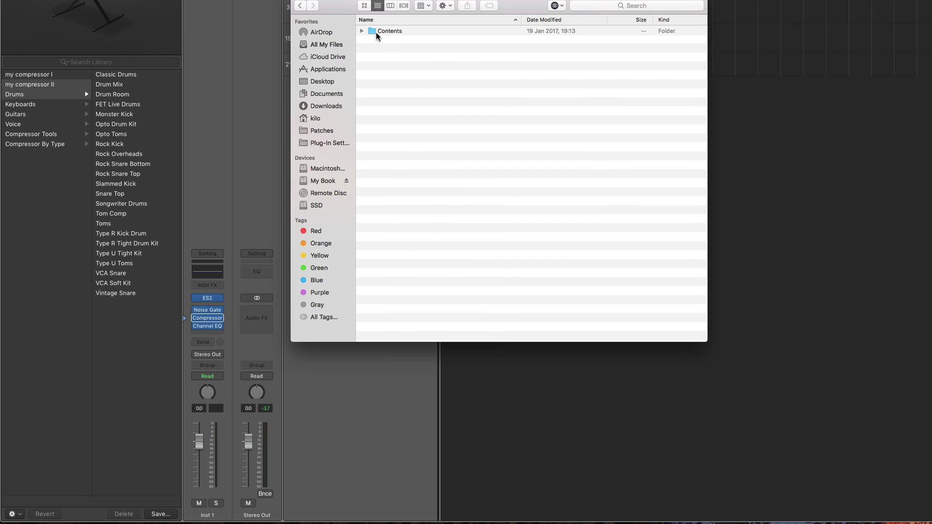
click(362, 31)
click(361, 31)
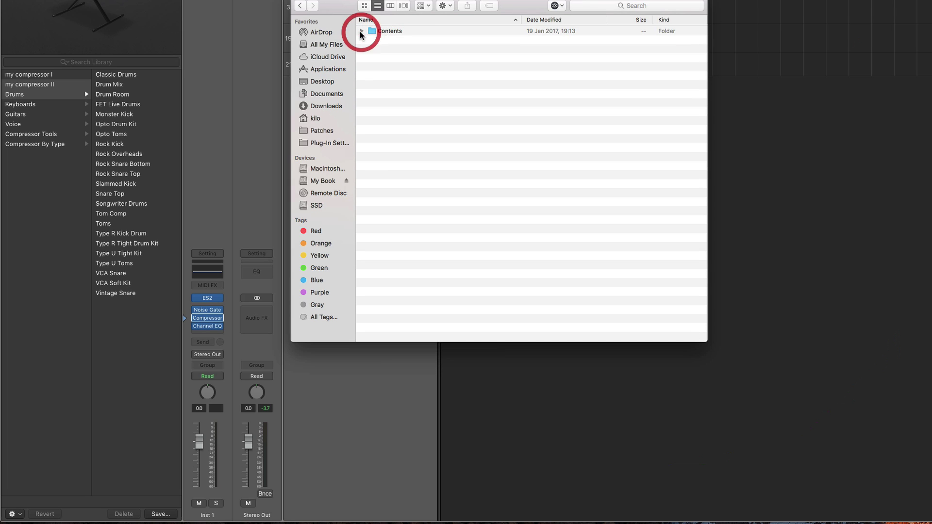
click(300, 6)
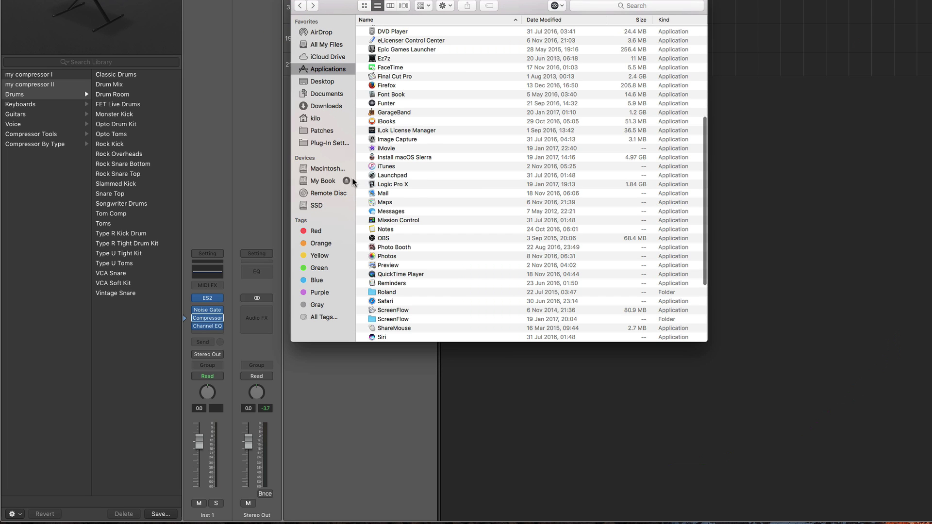
- Open Library > Application Support > Logic > Plug-In Settings on the SSD drive and look through its plug-in folders
click(321, 205)
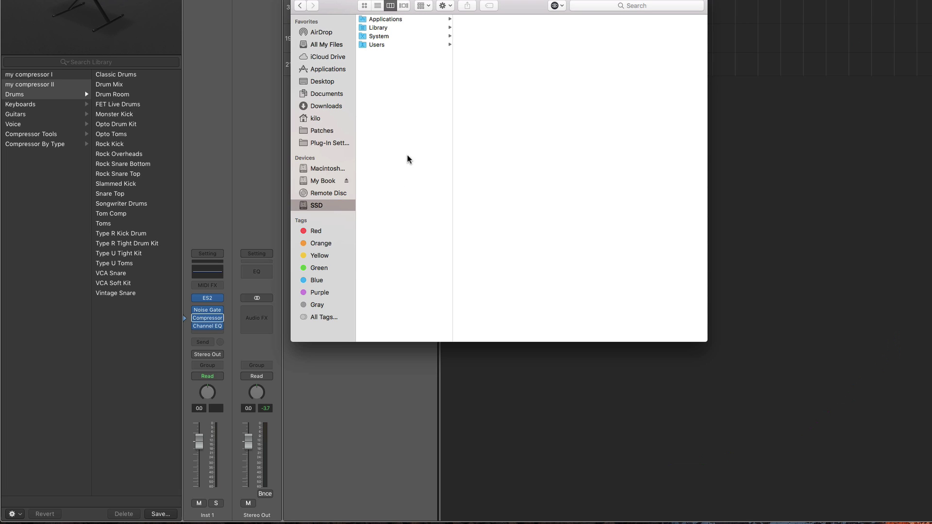
click(378, 28)
click(482, 19)
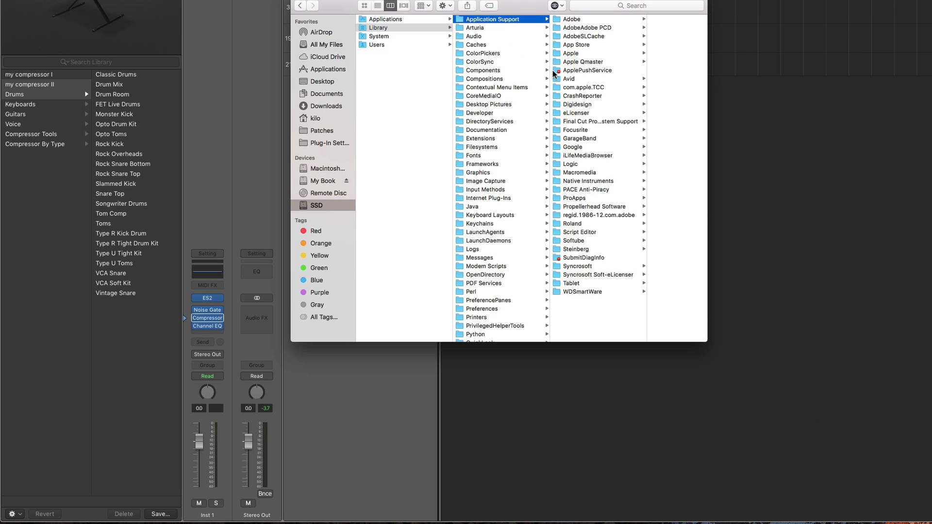
click(571, 163)
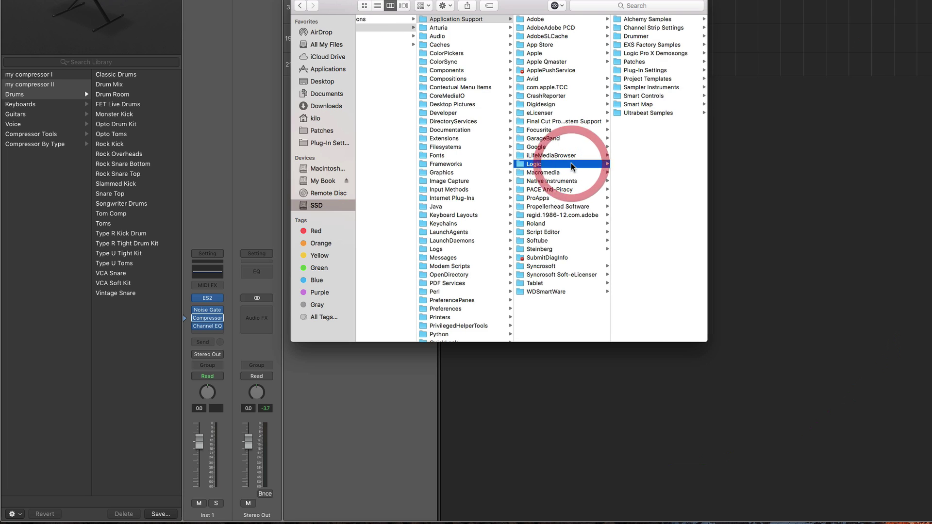
click(630, 72)
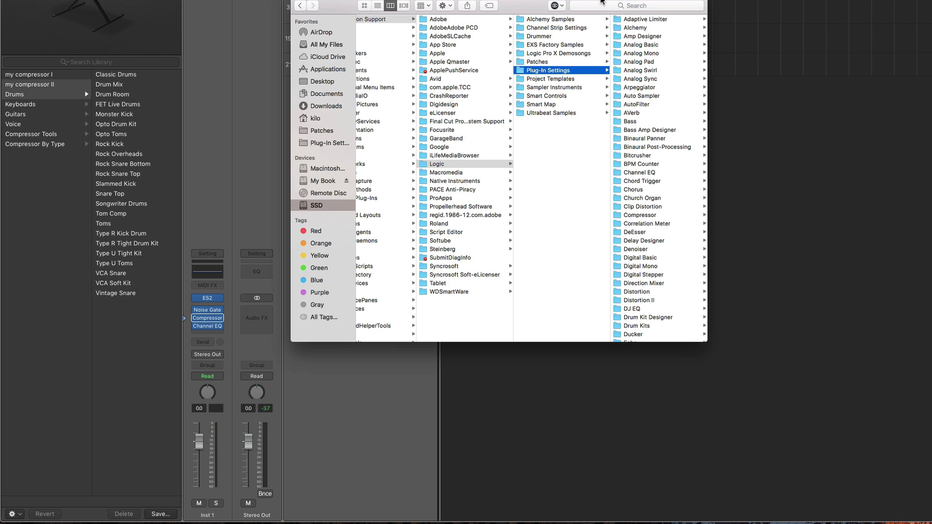
drag(602, 1, 527, 0)
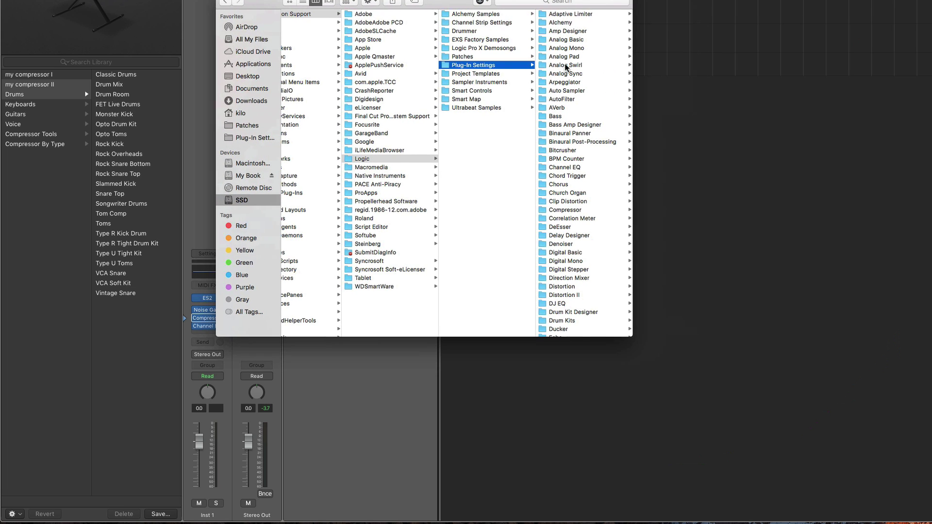
scroll(564, 87, down, 5)
scroll(564, 86, up, 5)
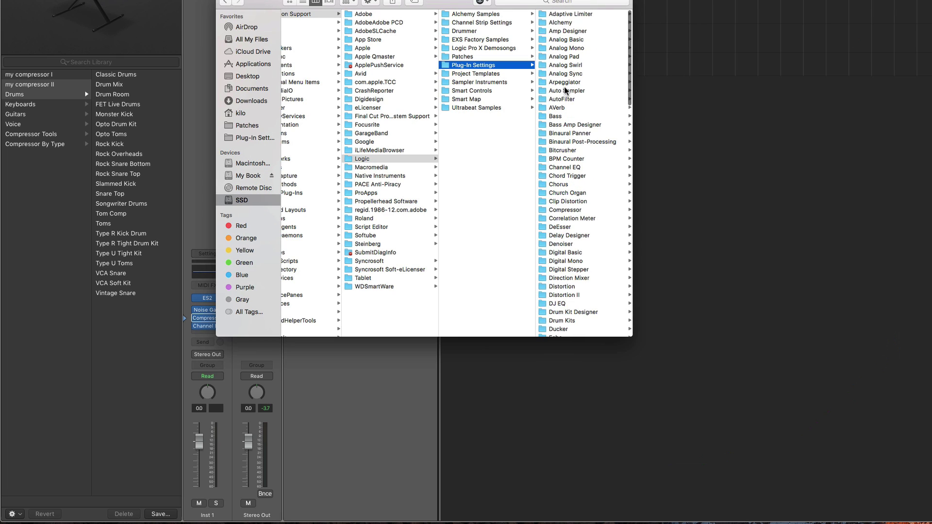
- Look through the setting files in the Adaptive Limiter, Amp Designer and Bitcrusher folders
click(569, 16)
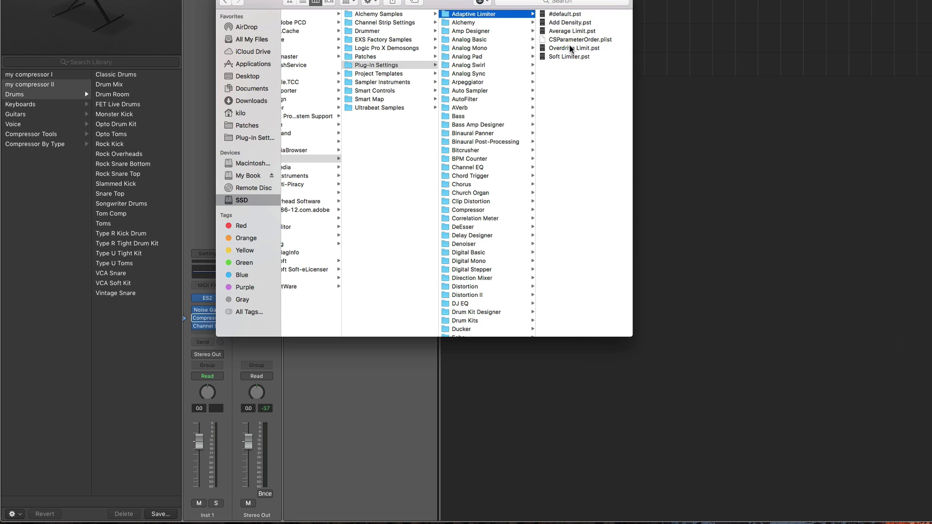
click(481, 31)
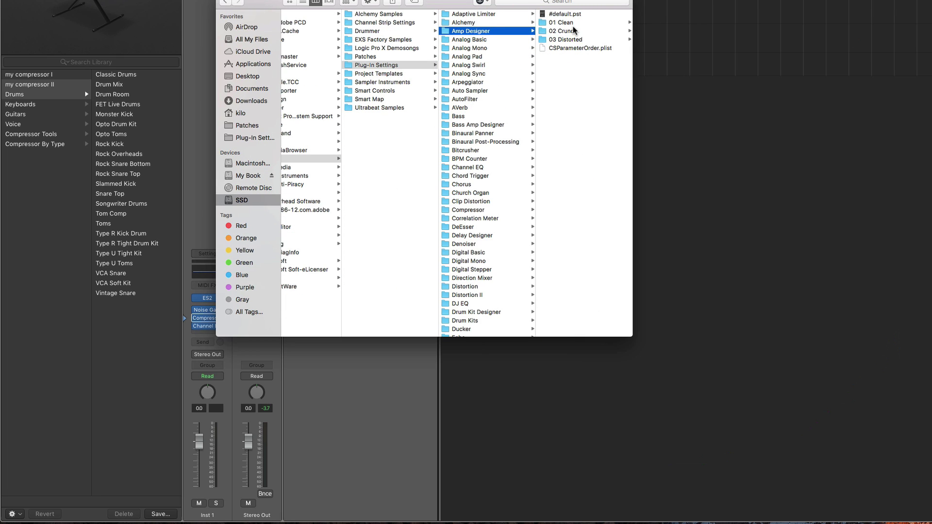
click(486, 14)
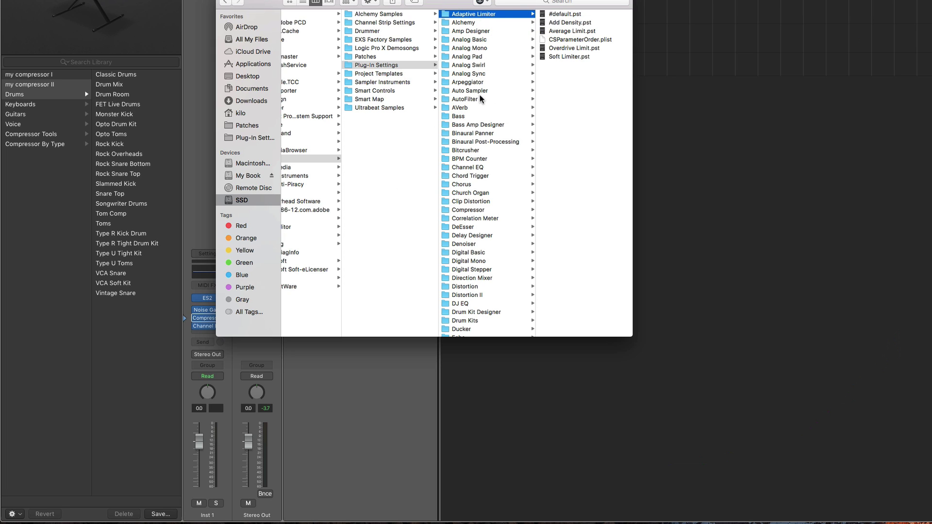
click(457, 150)
scroll(490, 213, down, 1)
scroll(467, 221, left, 1)
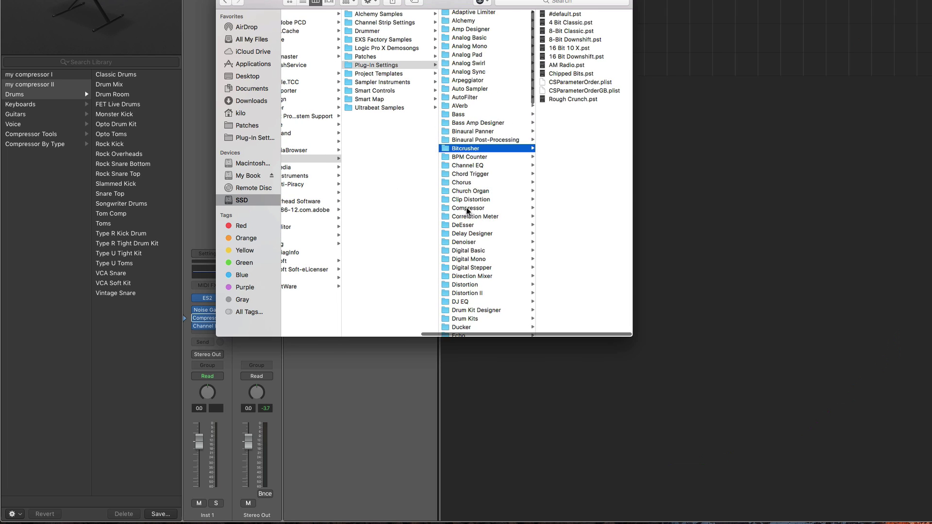
- Open the Compressor folder and examine its Drums, Guitars, Voice and Compressor By Type subfolders
click(467, 208)
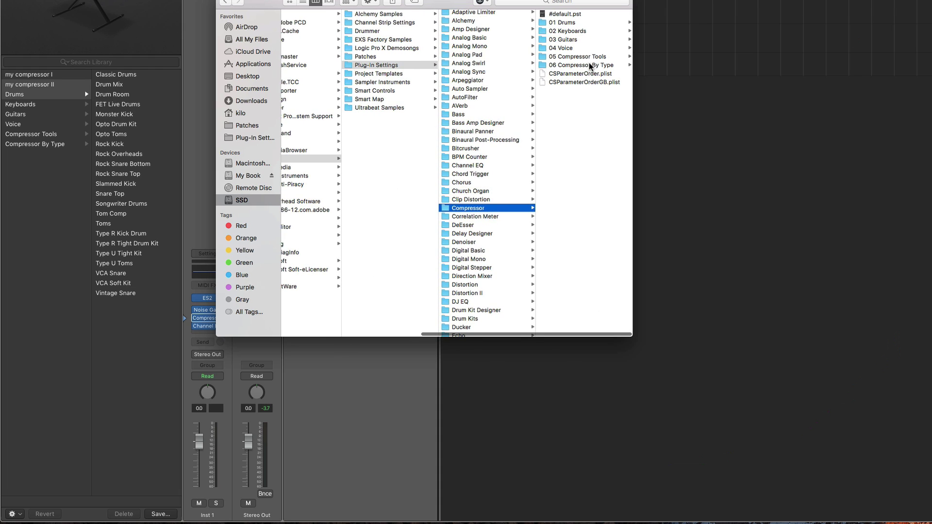
click(566, 23)
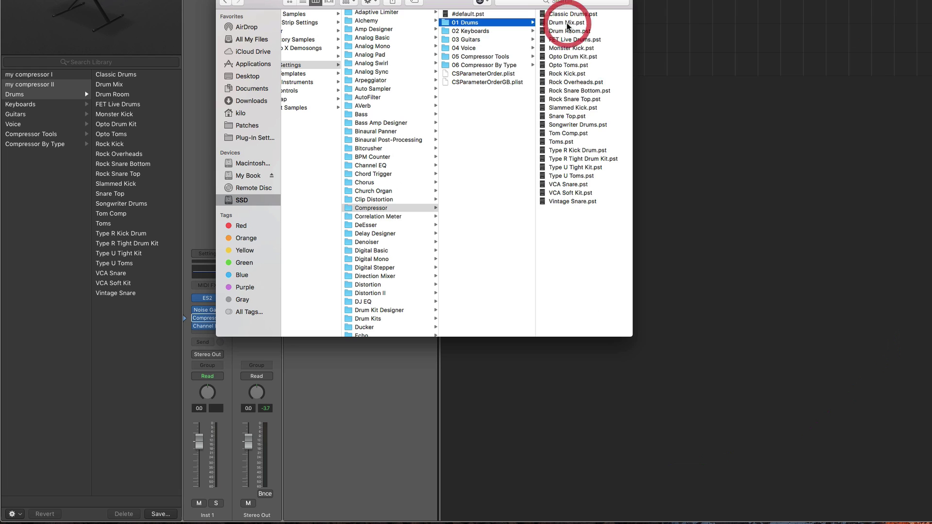
click(470, 39)
click(473, 56)
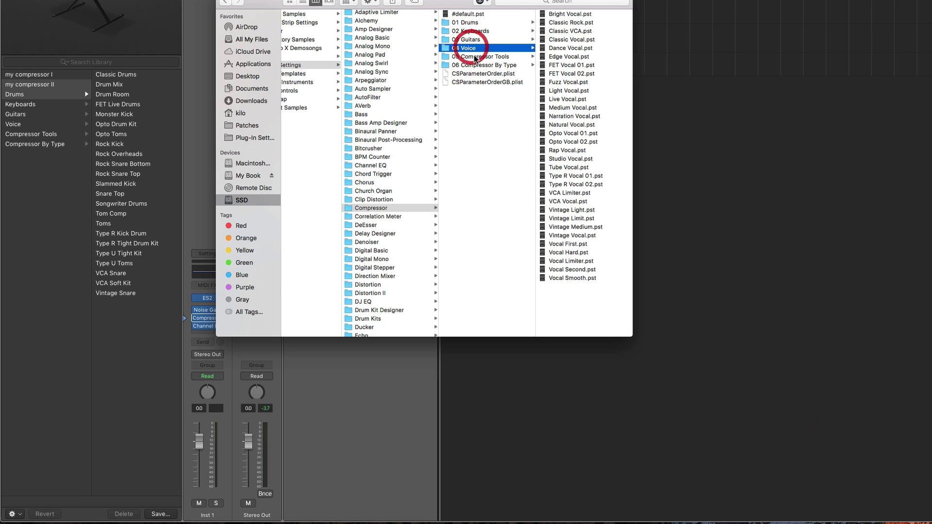
click(483, 65)
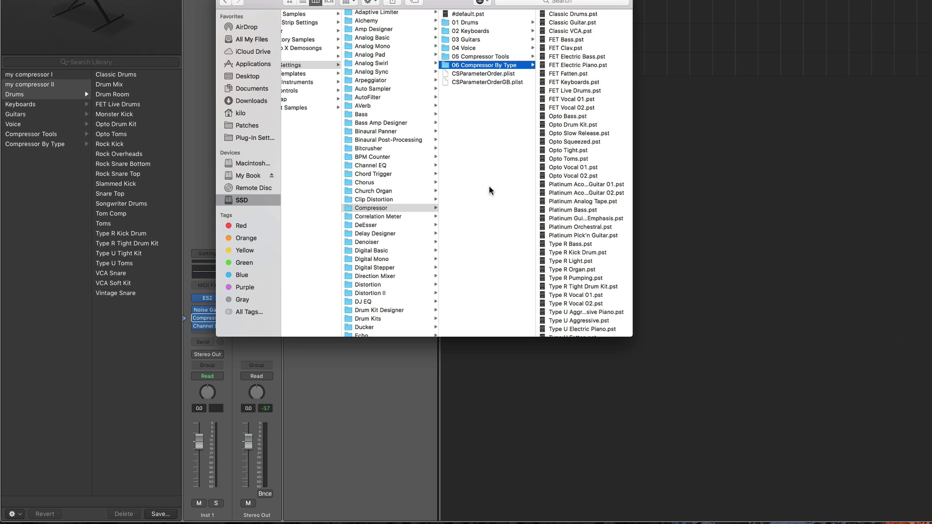
scroll(491, 193, left, 3)
scroll(491, 192, left, 2)
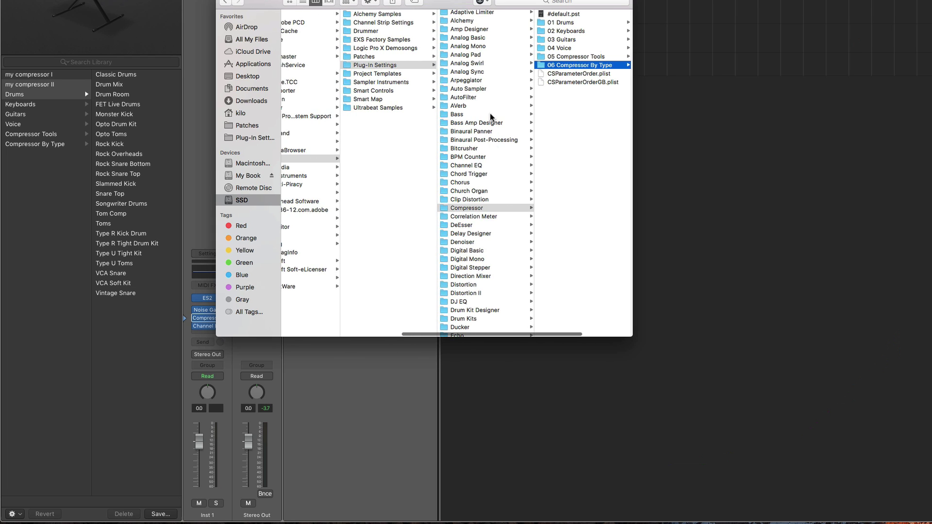
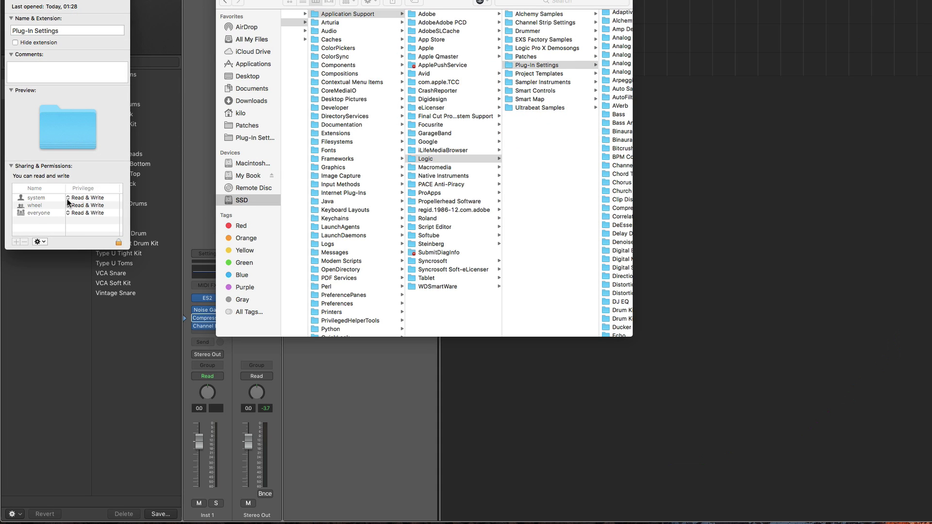
- Unlock the Sharing & Permissions of the Plug-In Settings folder by entering the account password
click(37, 213)
click(38, 212)
click(44, 212)
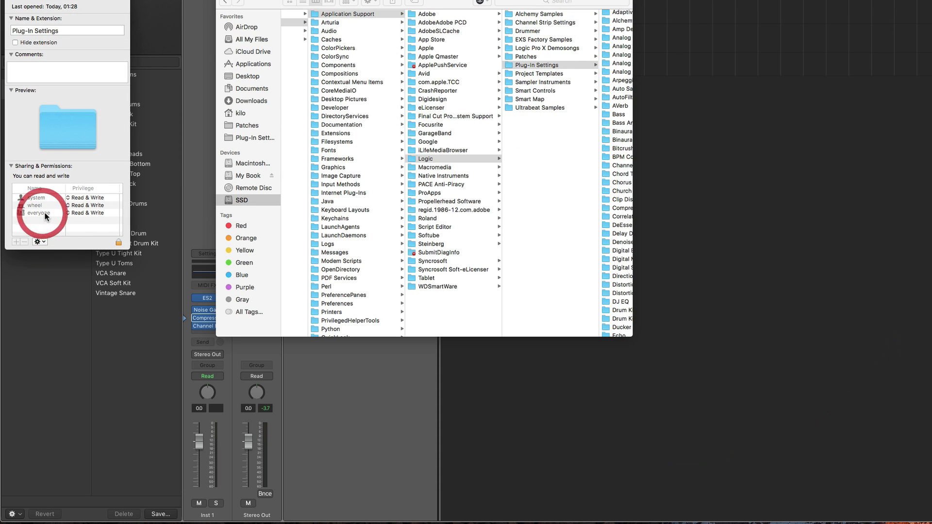
click(119, 242)
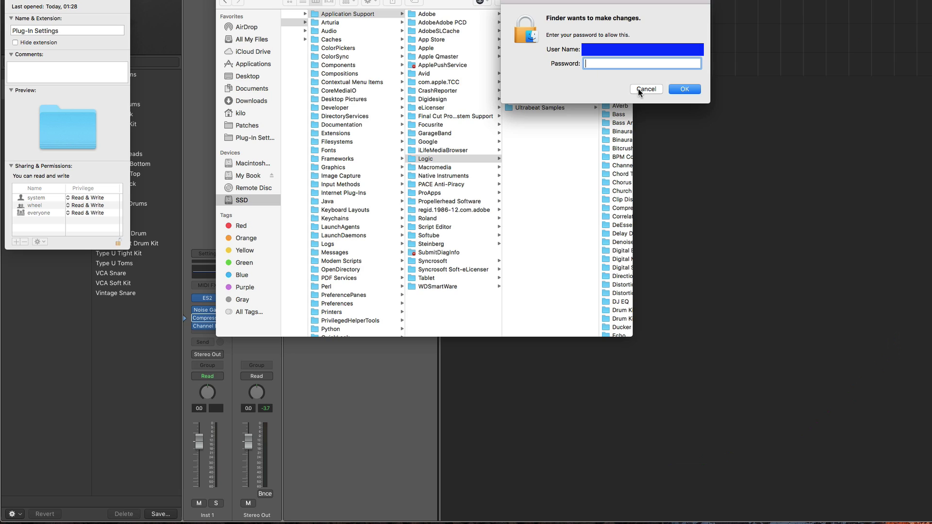
text(••)
key(Return)
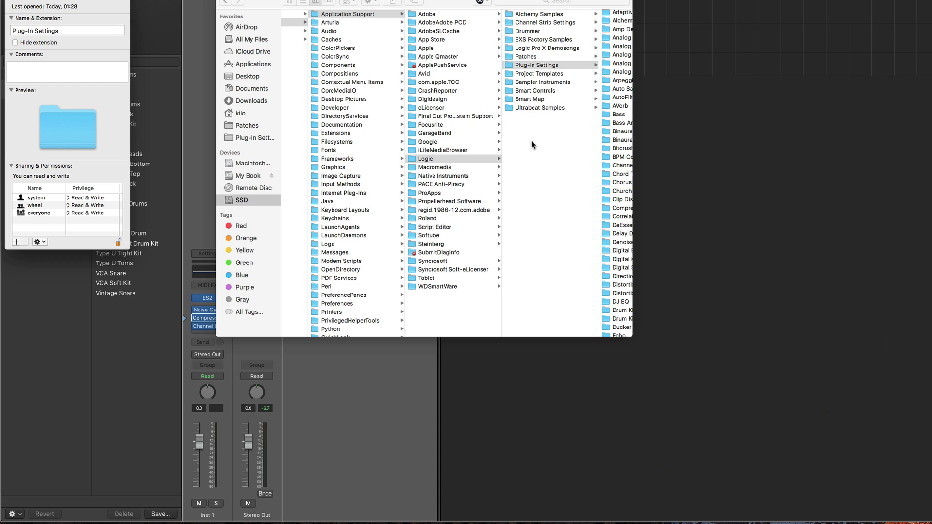
- Set the privilege for everyone to Read only, and switch it back to Read & Write
click(48, 214)
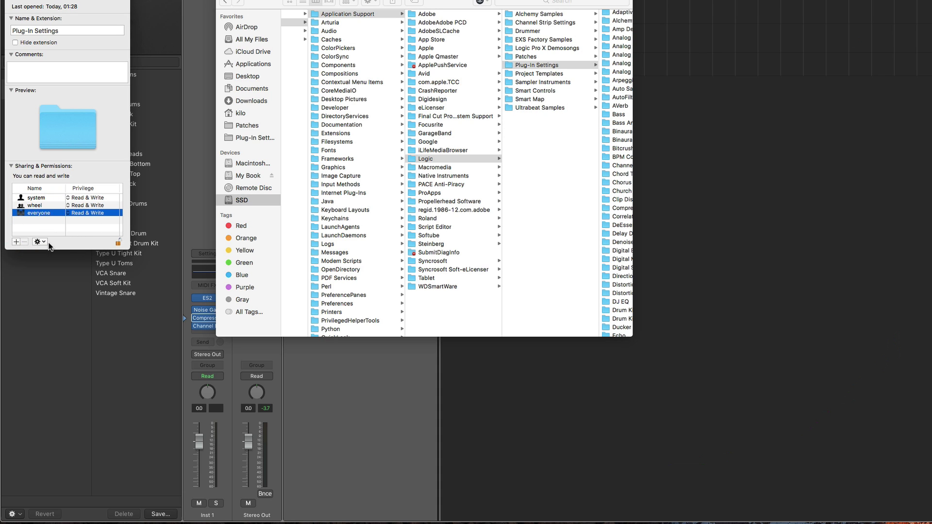
click(89, 213)
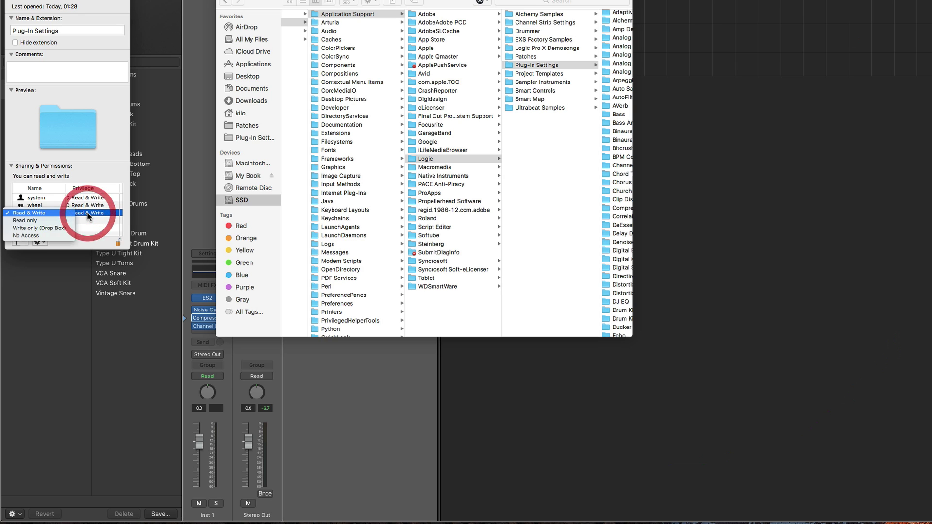
click(47, 222)
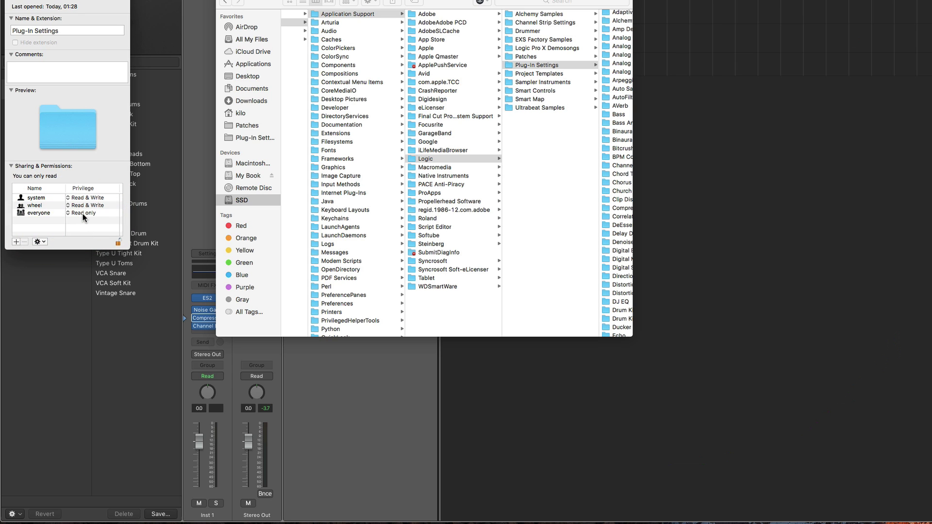
click(82, 213)
click(40, 205)
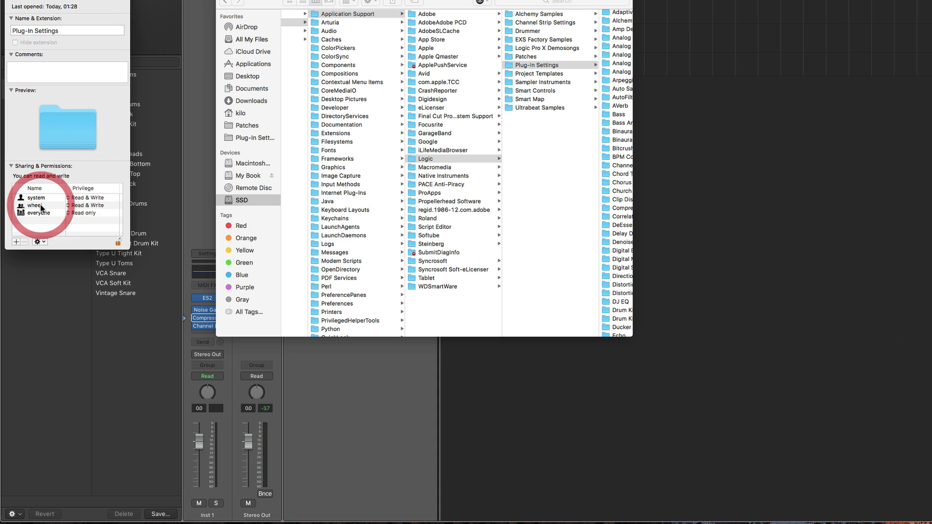
- Apply the Plug-In Settings folder's permissions to all enclosed items and accept the confirmation
click(39, 213)
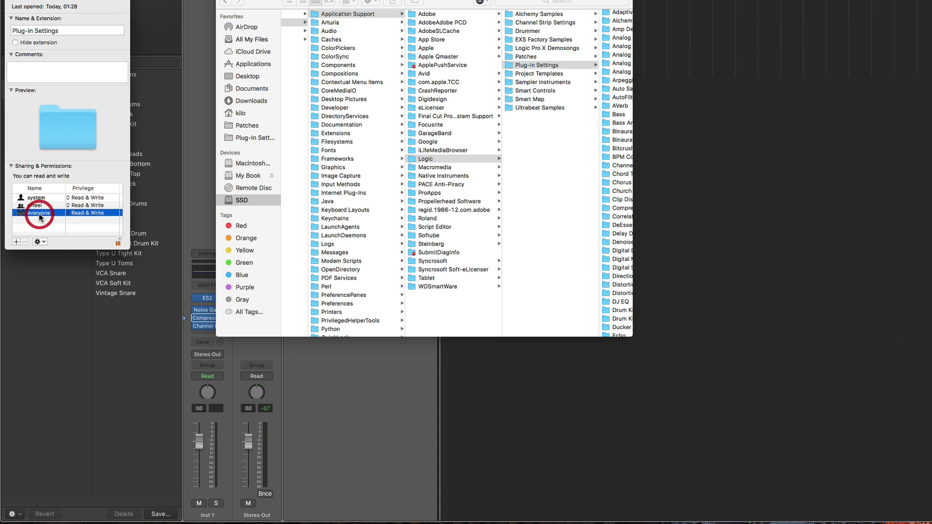
click(43, 242)
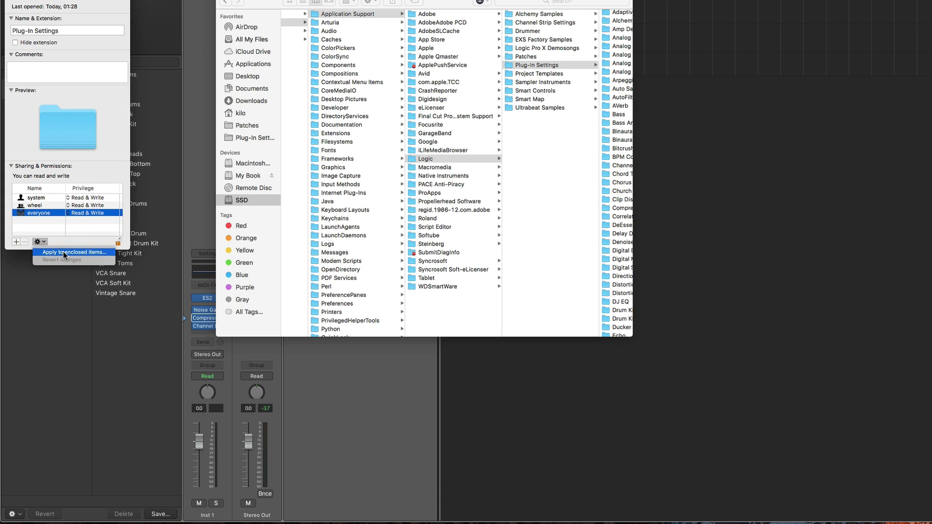
click(63, 251)
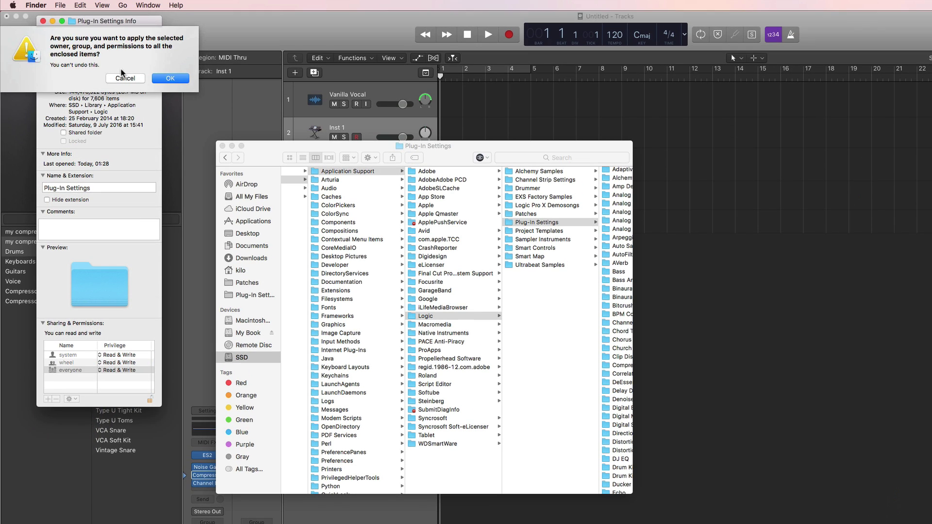
click(161, 78)
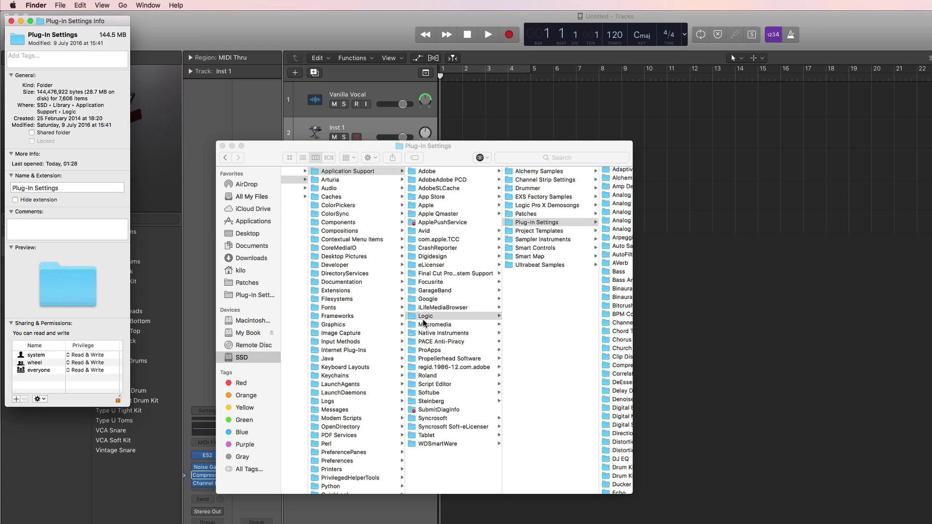
- Lock the Plug-In Settings folder's permissions again and close its info window
scroll(526, 250, right, 4)
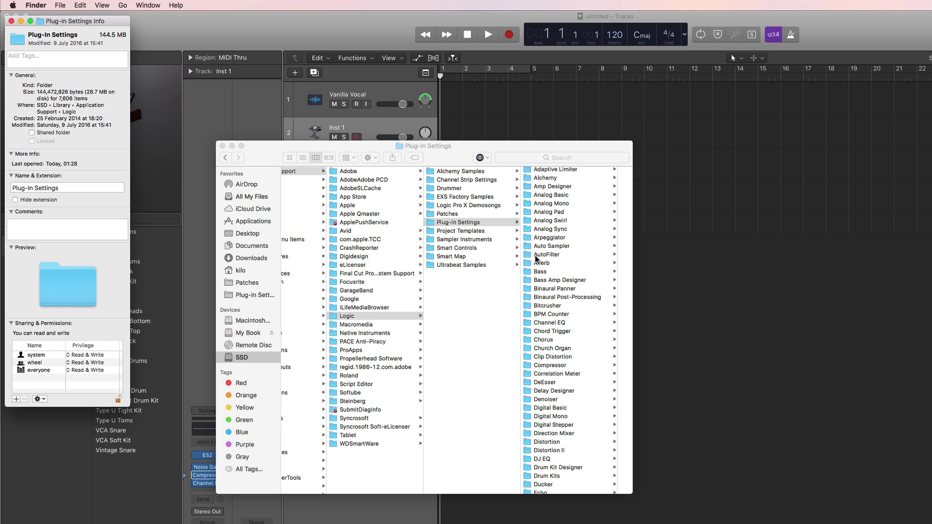
click(118, 400)
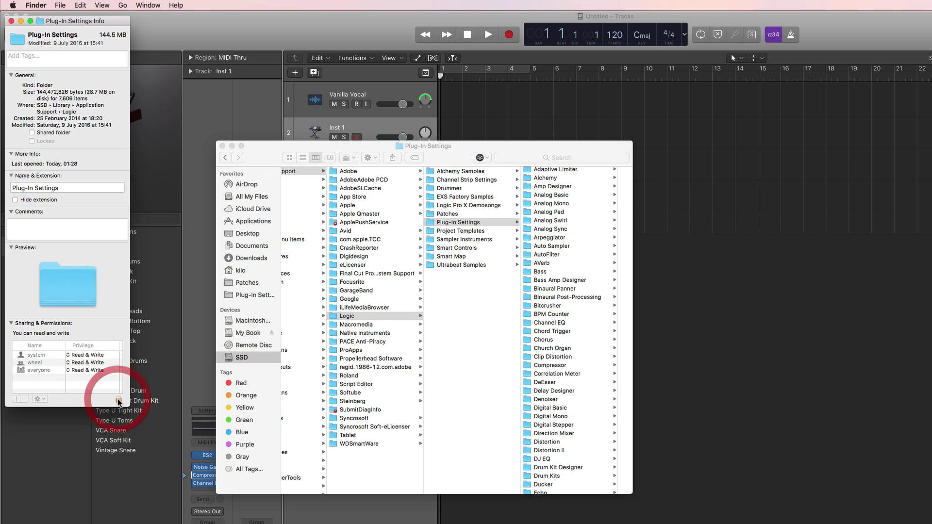
click(11, 22)
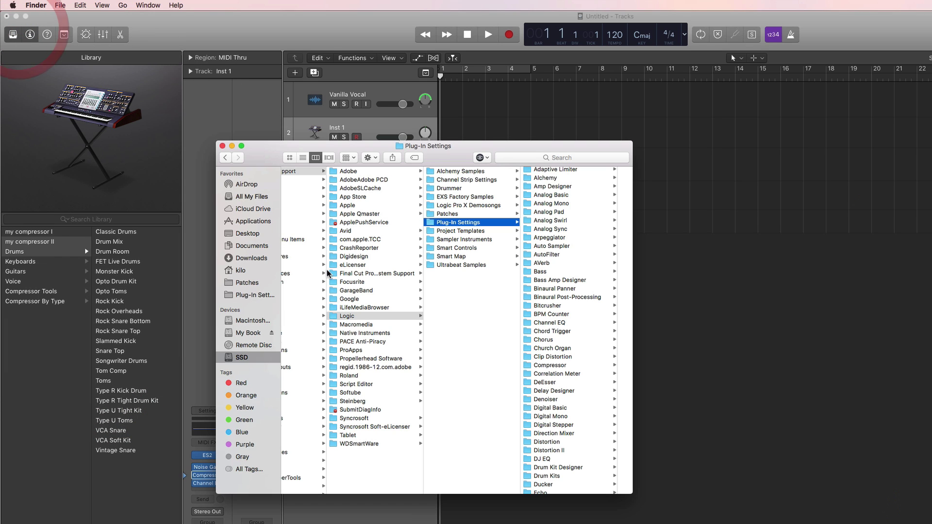
- Add the Plug-In Settings folder to the Finder sidebar's Favorites, open it from there, and close the Finder window
drag(274, 159, 362, 158)
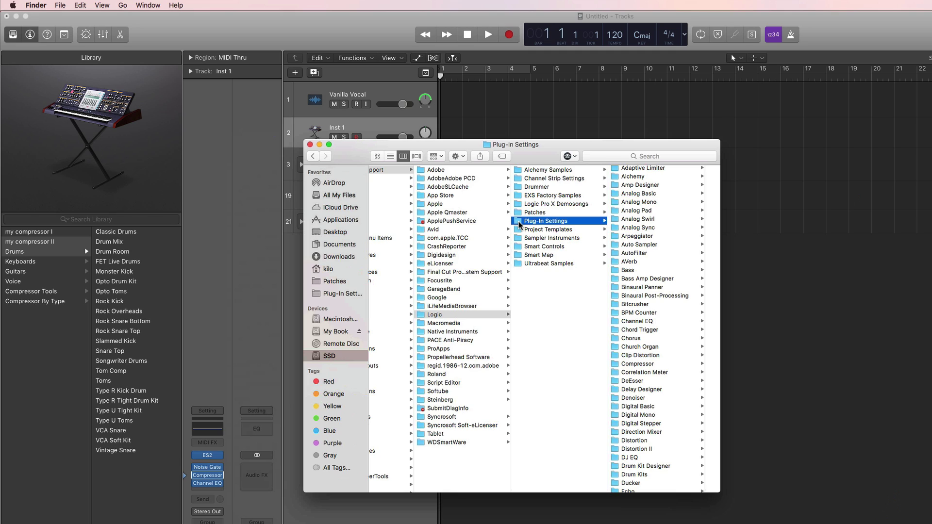
drag(518, 223, 345, 296)
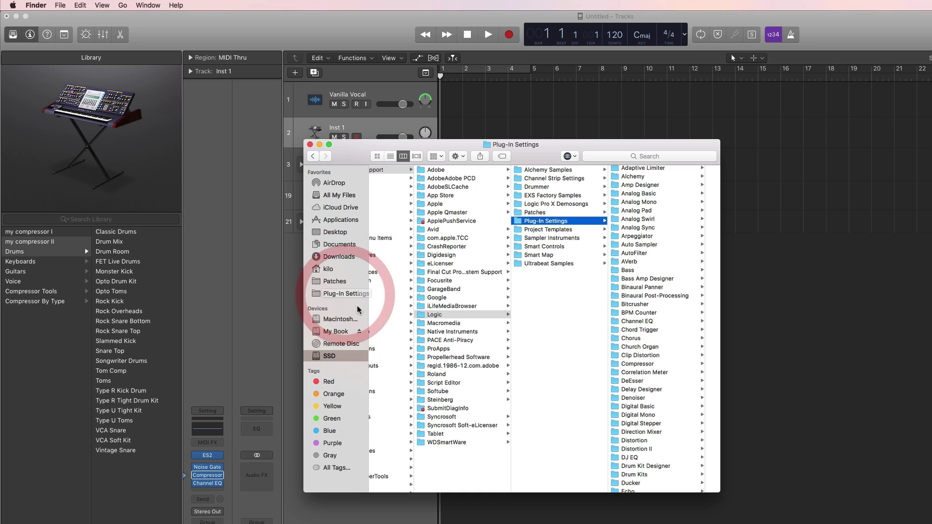
click(323, 295)
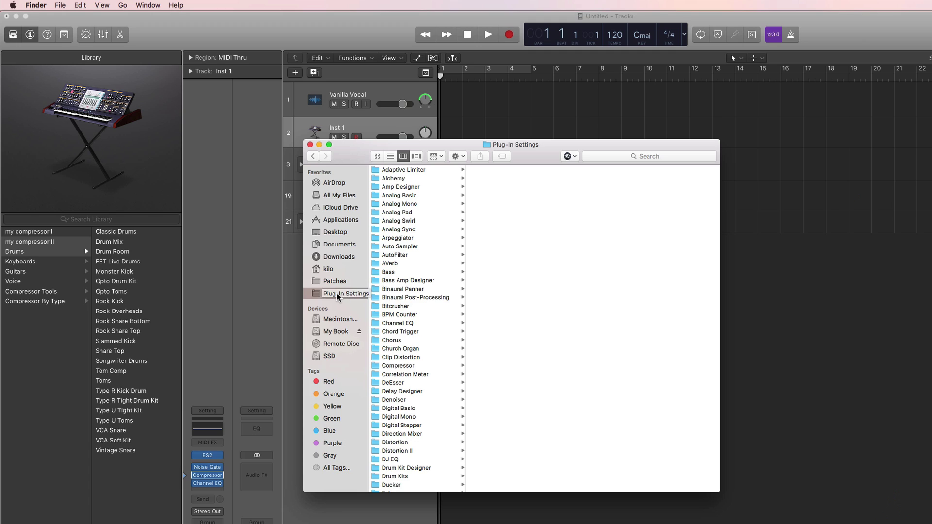
click(319, 295)
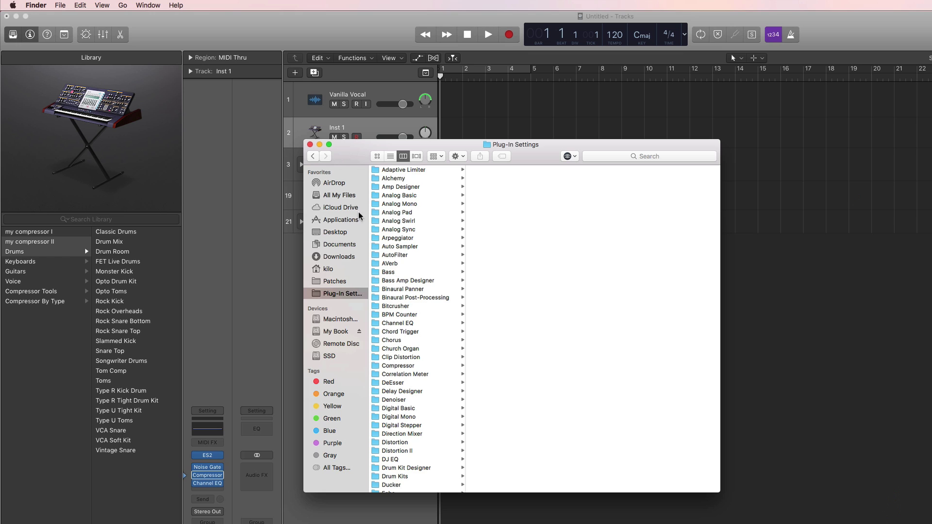
click(309, 145)
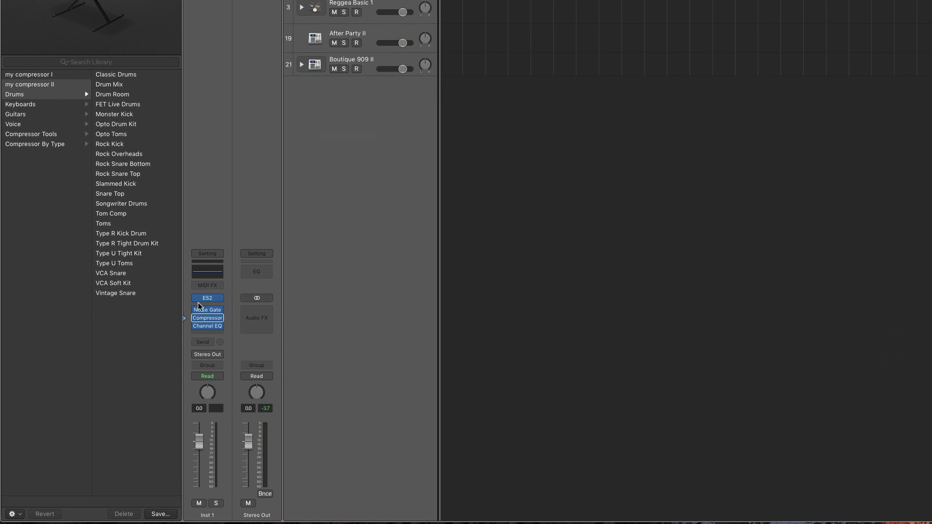
- Back in Logic, point the library at the ES2 slot and look through its preset folders from Synth Leads to Synth Keyboards
click(186, 298)
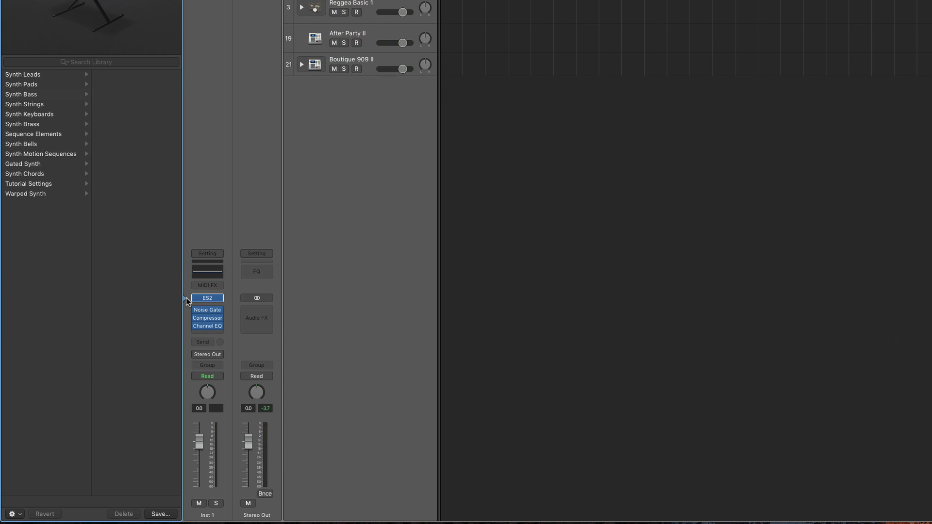
click(37, 75)
click(32, 85)
click(32, 95)
click(32, 104)
mouse_move(212, 299)
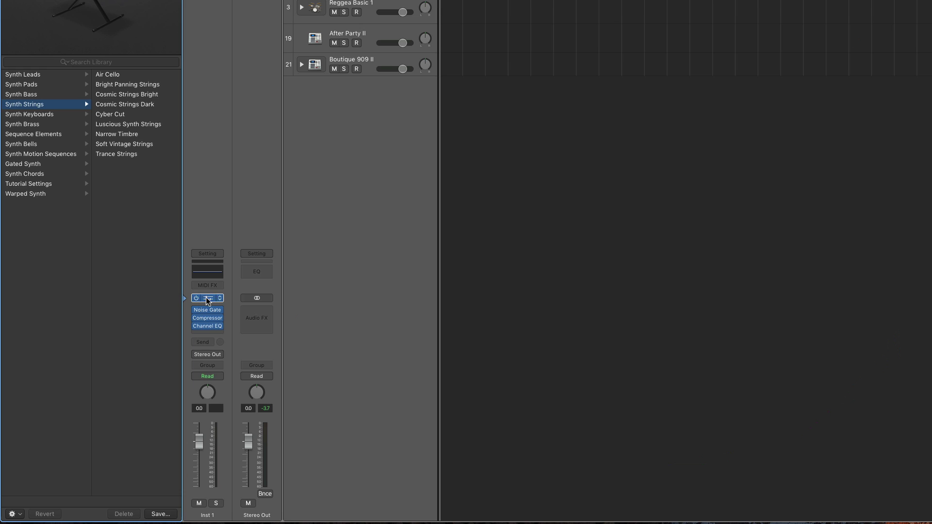
click(29, 75)
click(29, 85)
click(29, 95)
click(29, 105)
click(29, 116)
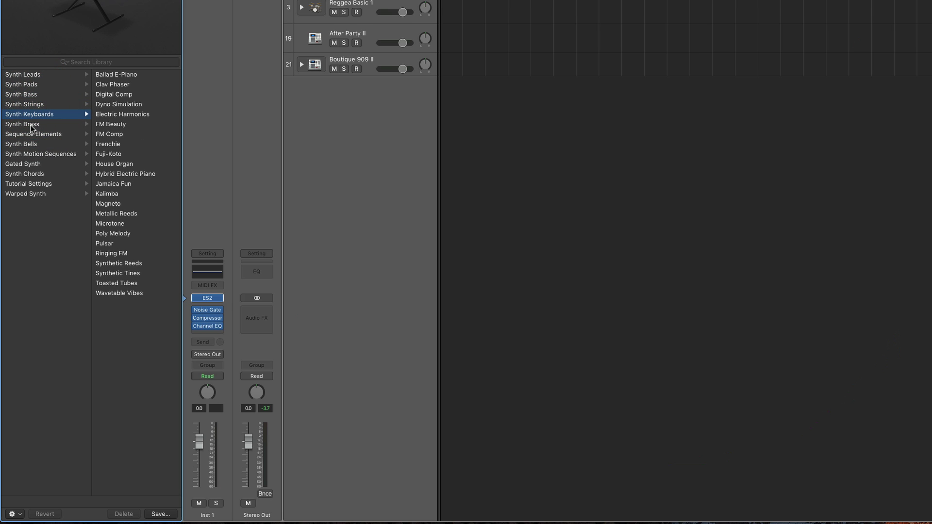
- Open the ES2 window and compare its own settings list, including Synth Leads, with the library folders
click(206, 298)
drag(372, 62, 251, 40)
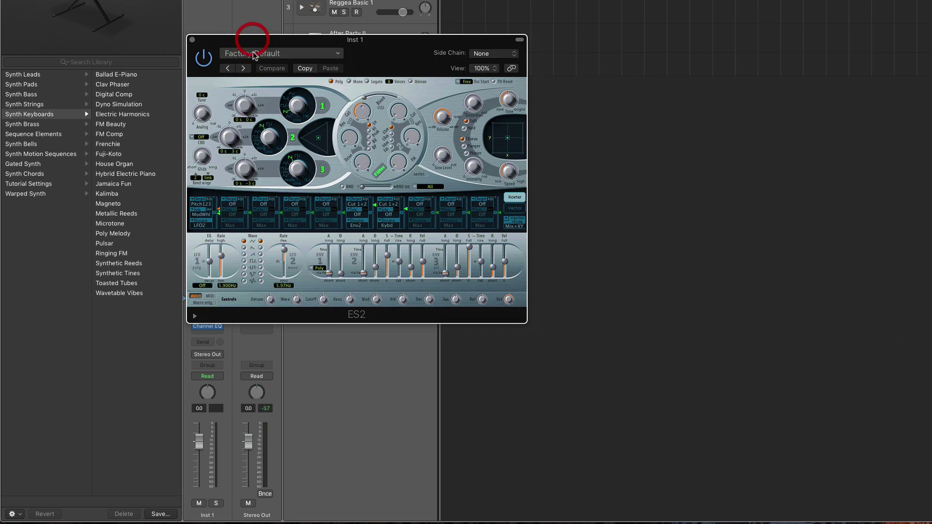
click(252, 53)
mouse_move(266, 199)
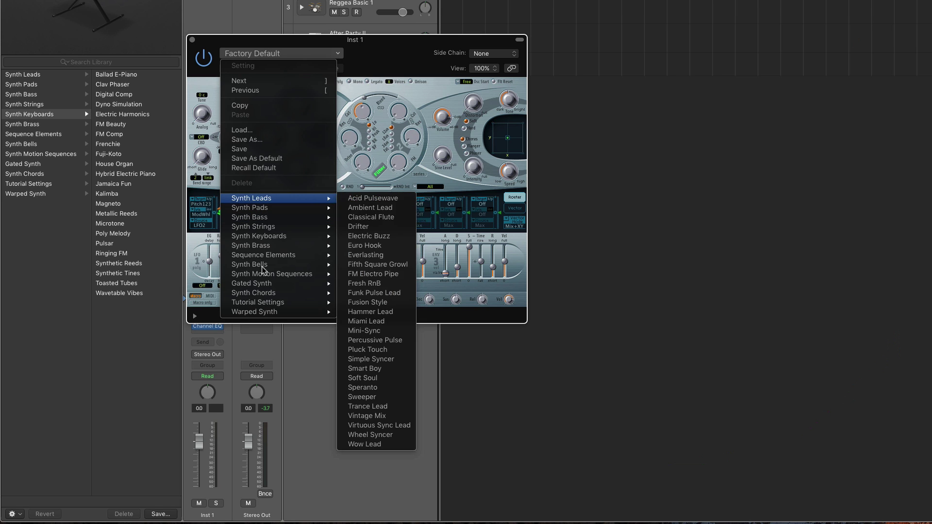
click(217, 53)
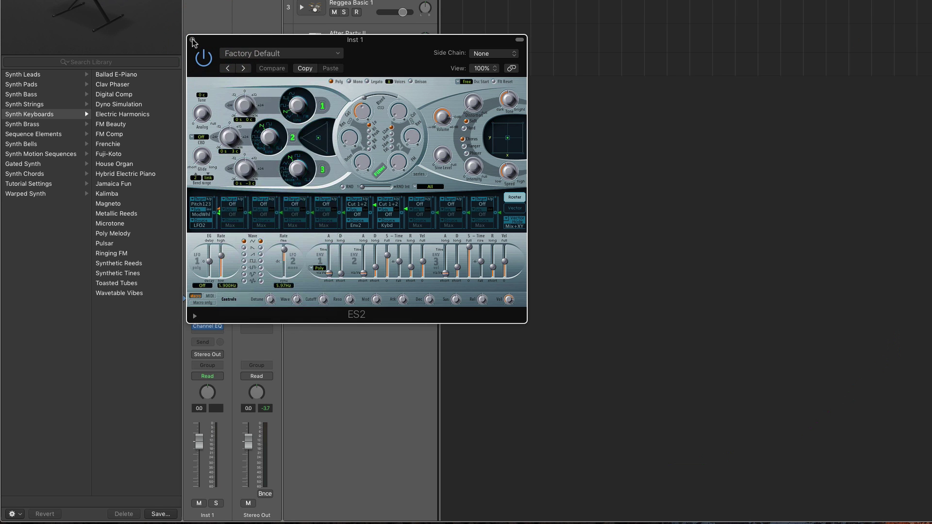
- Reopen the ES2 window, adjust its Envelope 2 sustain and Envelope 3 attack sliders, and close the window
click(193, 40)
click(208, 298)
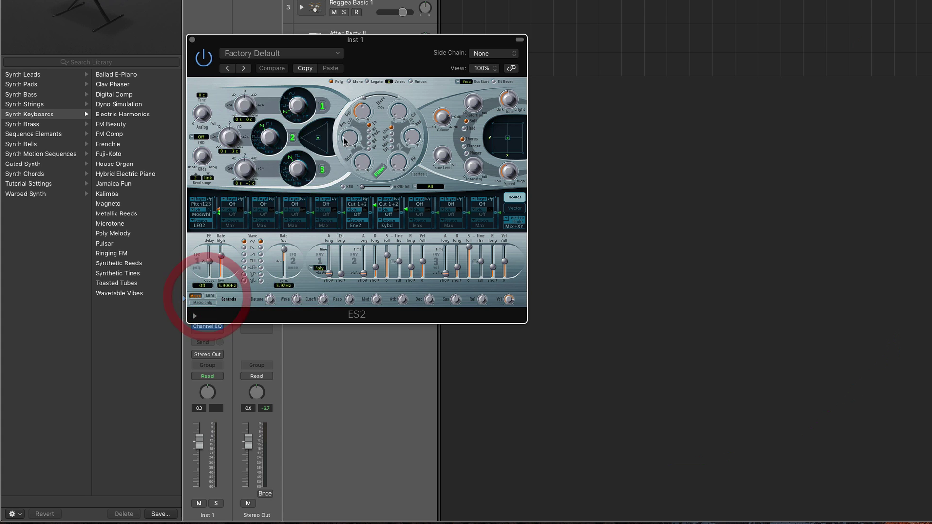
drag(381, 109, 383, 154)
drag(387, 256, 387, 264)
drag(445, 273, 446, 261)
click(469, 246)
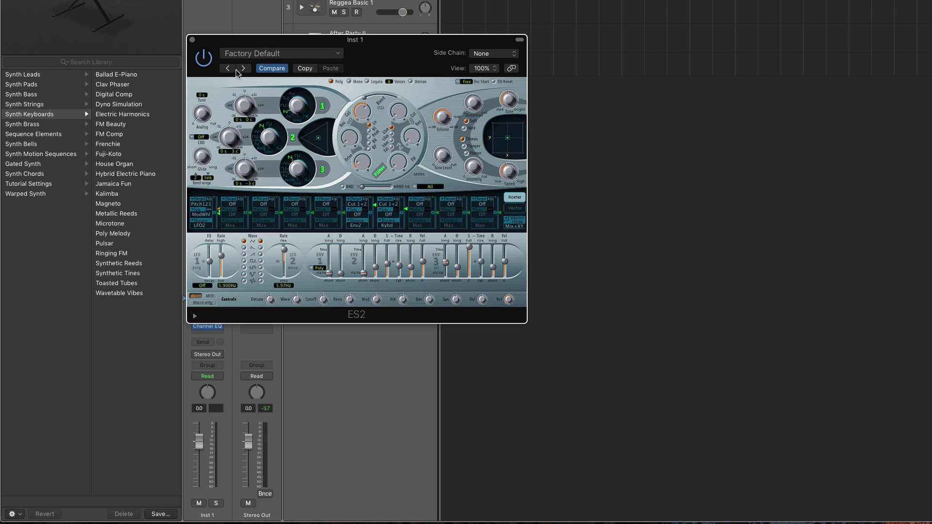
click(192, 39)
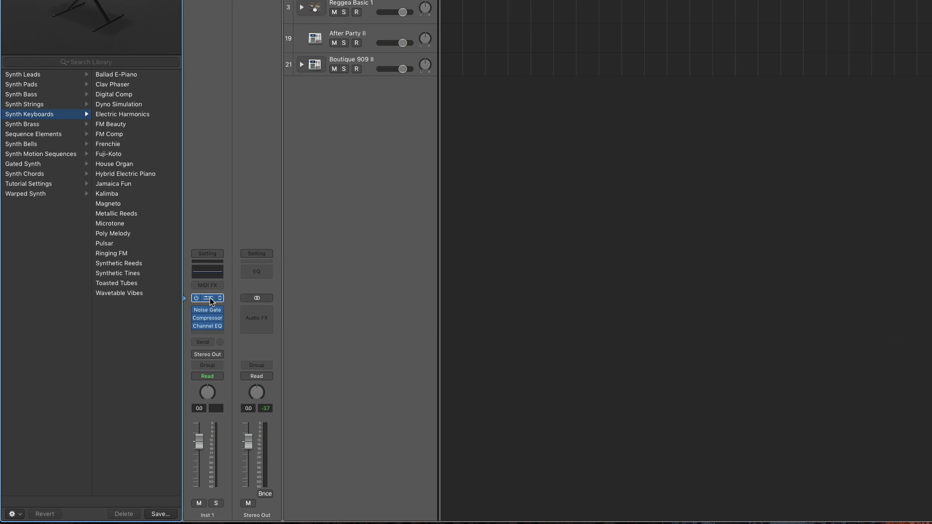
- Open the ES2 window again, look at the save options in its own settings list, and close the window
click(209, 298)
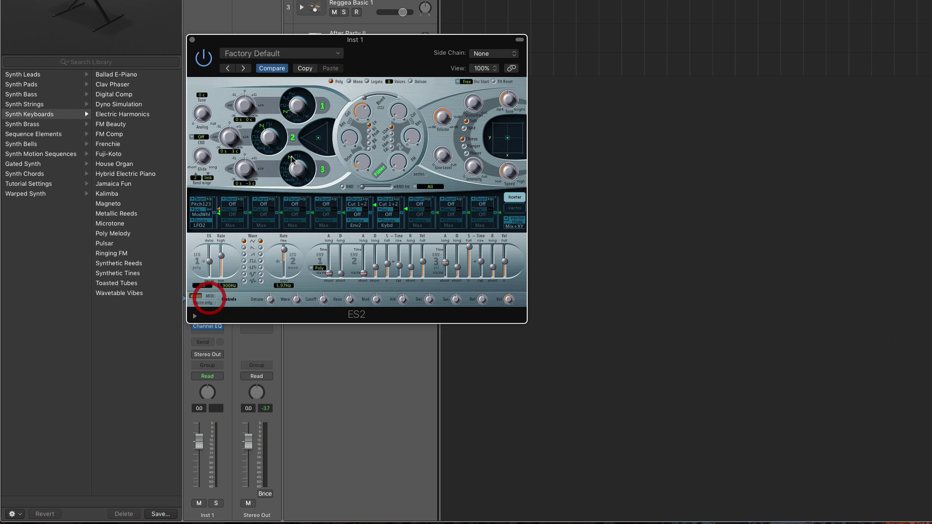
click(255, 52)
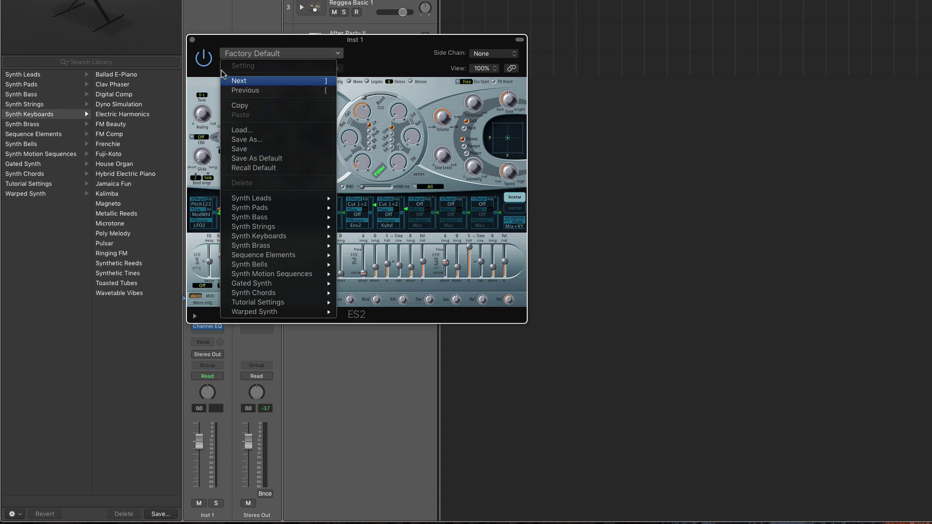
click(193, 39)
click(192, 39)
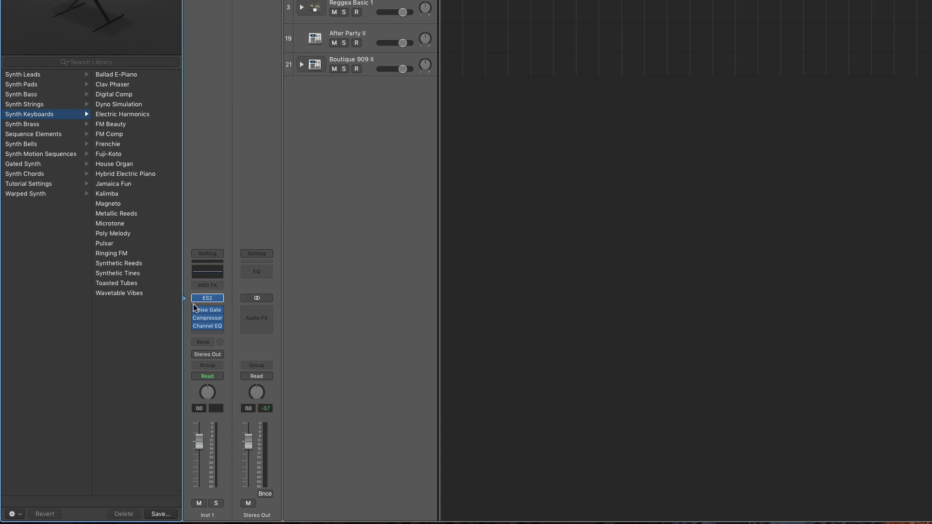
- Start saving the ES2 setting from the library and open the ES2 folder inside Plug-In Settings as its location
click(161, 513)
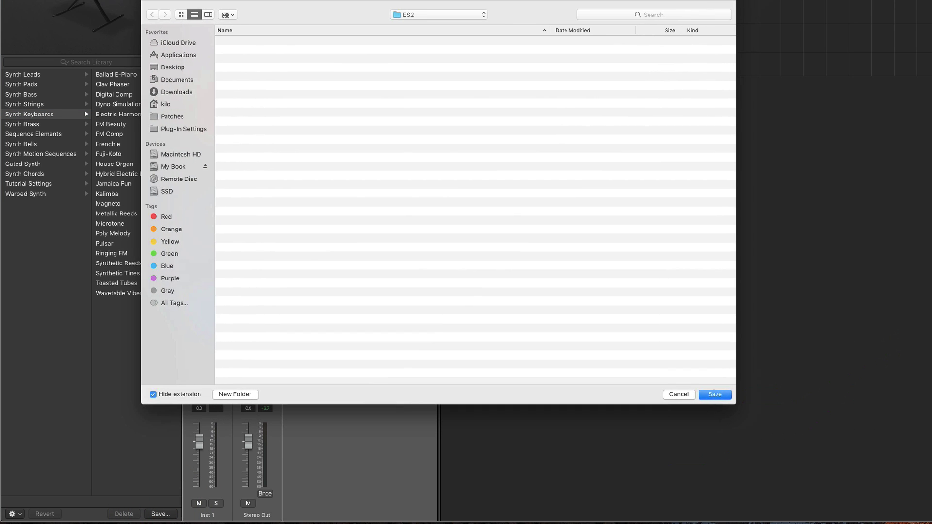
click(195, 14)
click(173, 129)
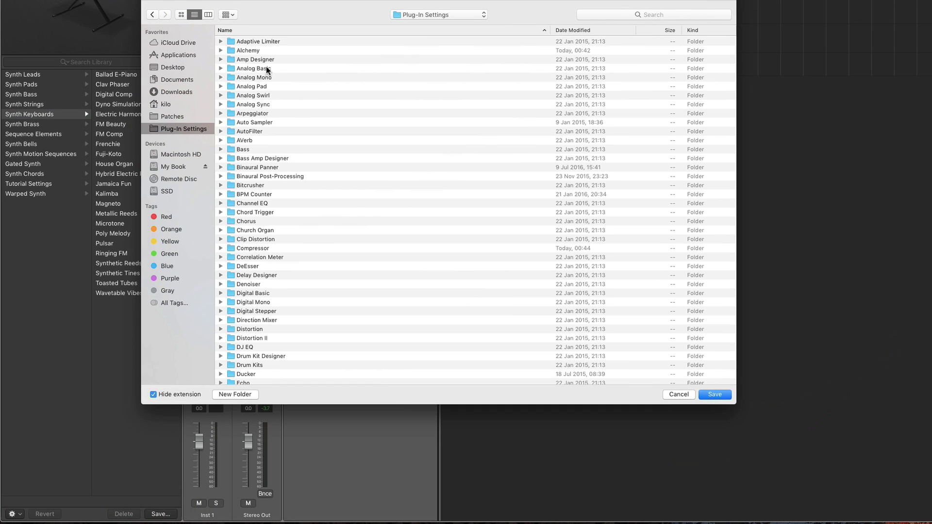
click(251, 30)
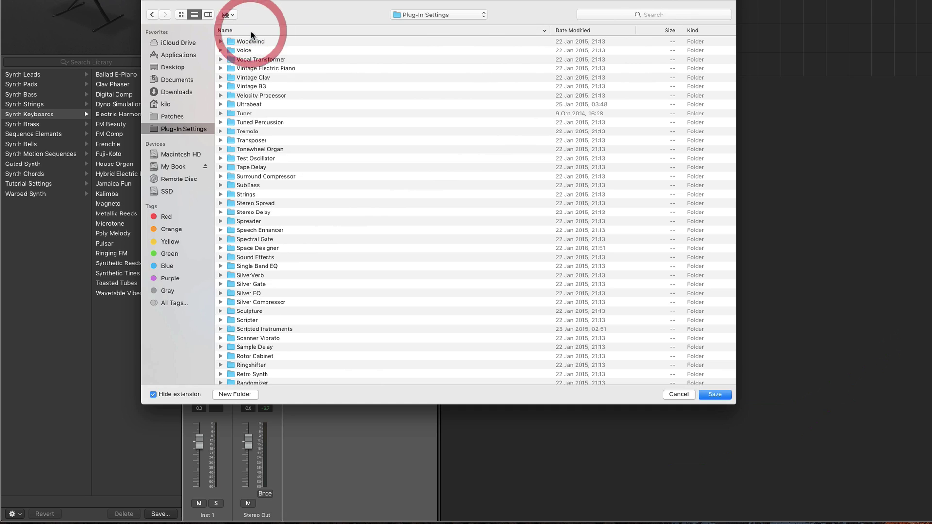
click(252, 32)
scroll(247, 204, down, 10)
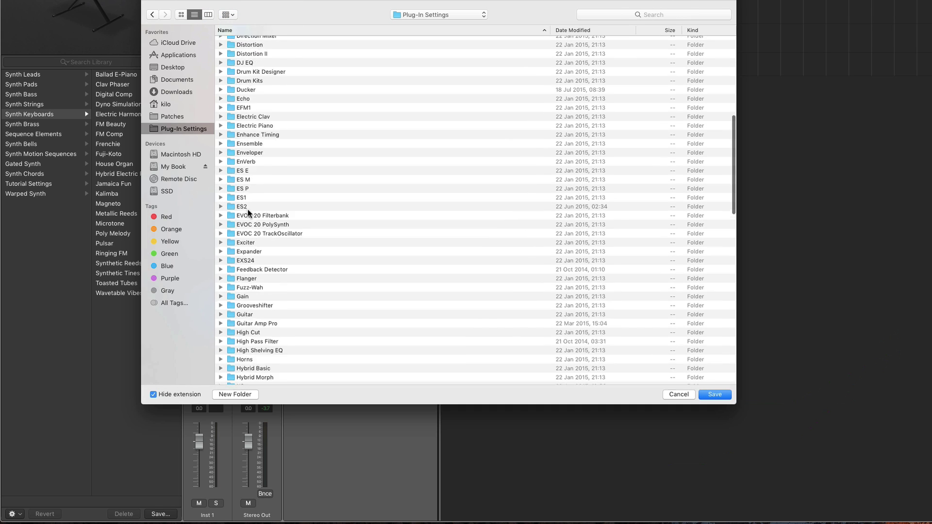
double_click(242, 122)
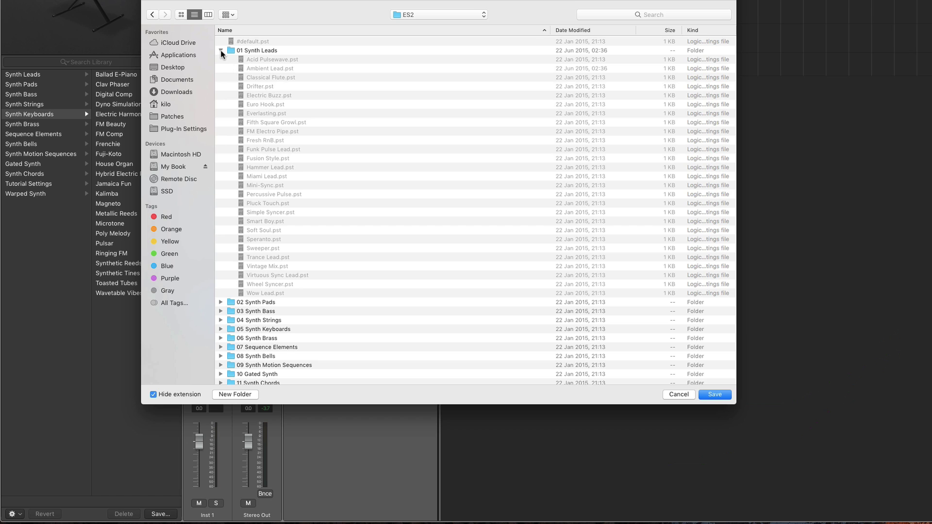
- Save the ES2 setting as "My ES2 Lead I" in the 01 Synth Leads folder
click(221, 50)
drag(285, 22, 286, 22)
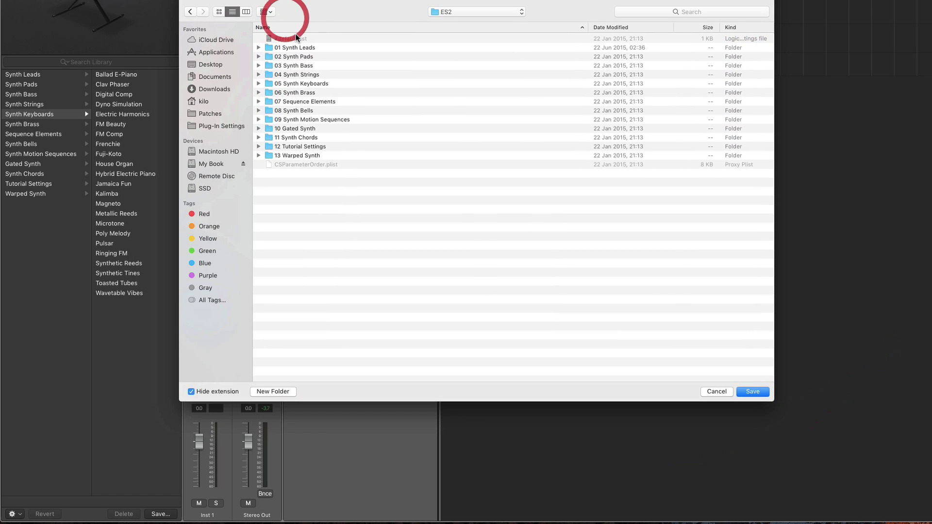
click(259, 48)
double_click(270, 47)
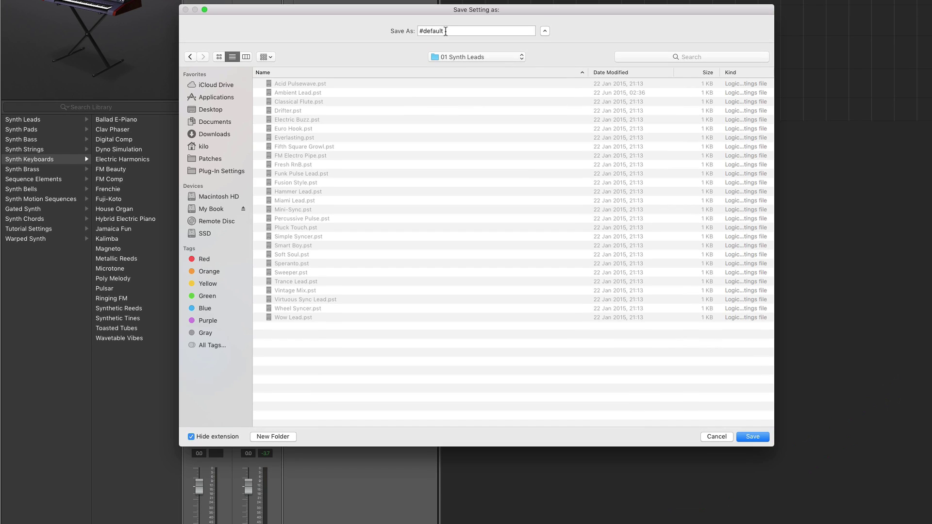
click(418, 31)
text(ES2 Lead 1)
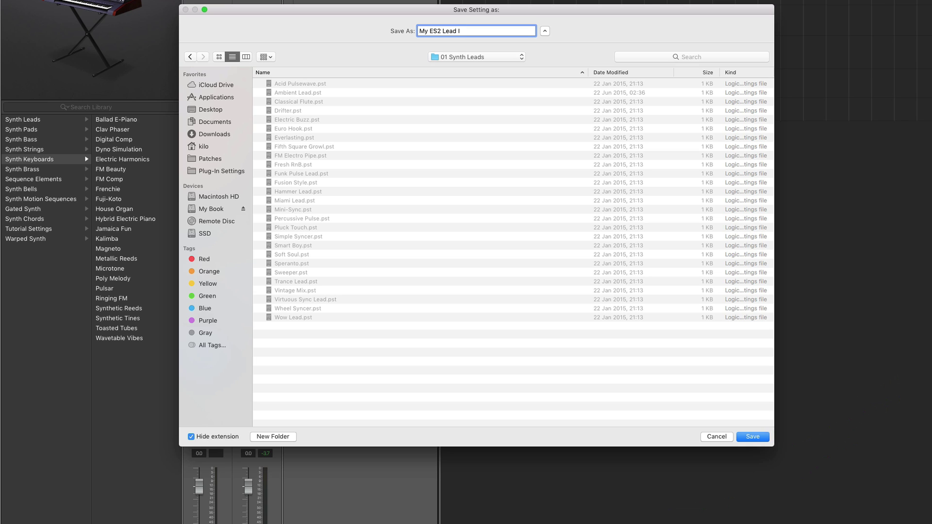
click(751, 437)
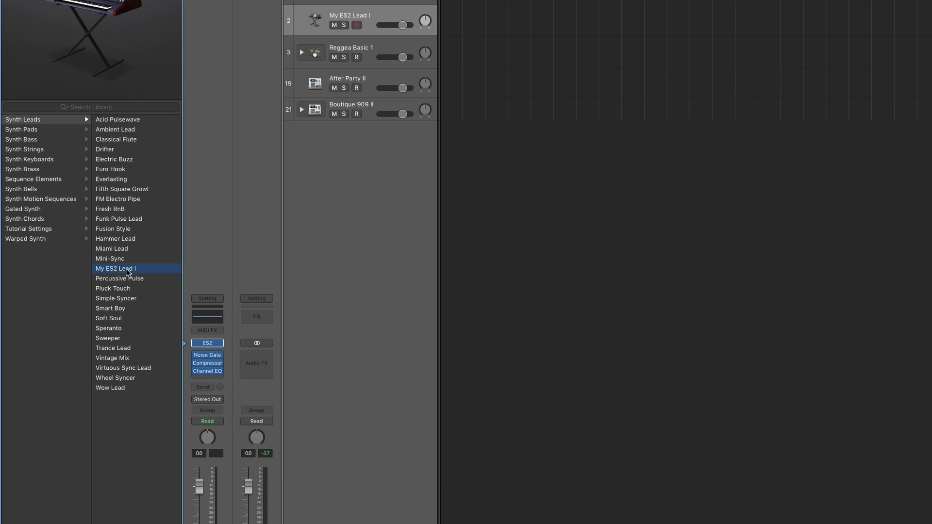
- Select My ES2 Lead I under Synth Leads in the library and compare it with the ES2 window's own settings list
click(25, 121)
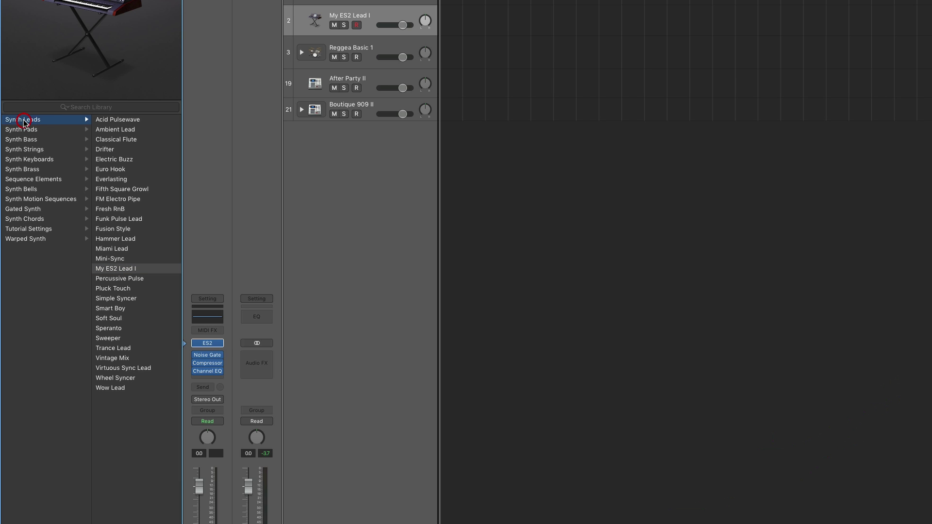
click(118, 270)
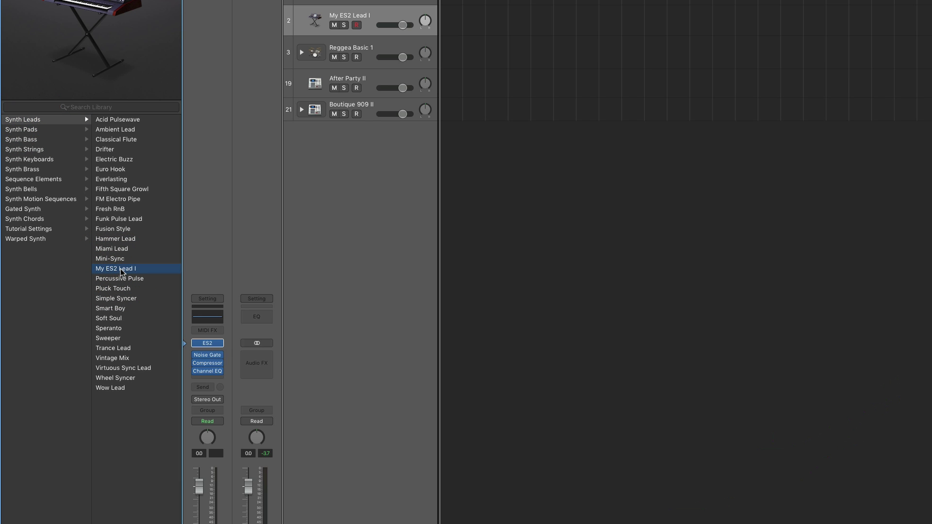
click(209, 344)
click(236, 79)
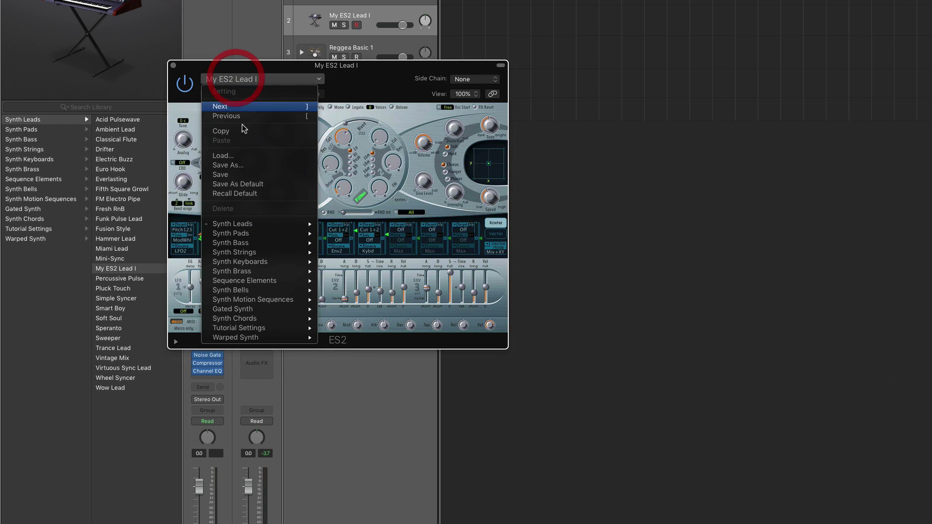
mouse_move(241, 225)
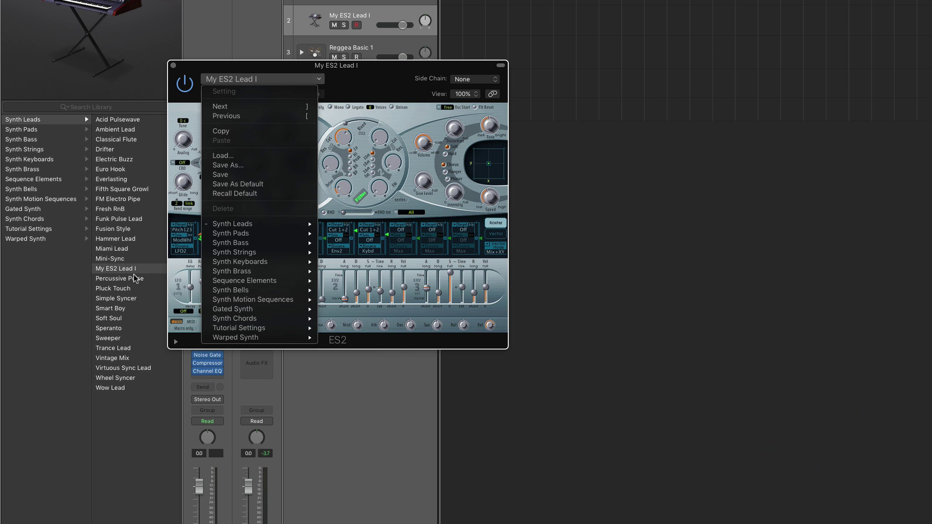
mouse_move(306, 299)
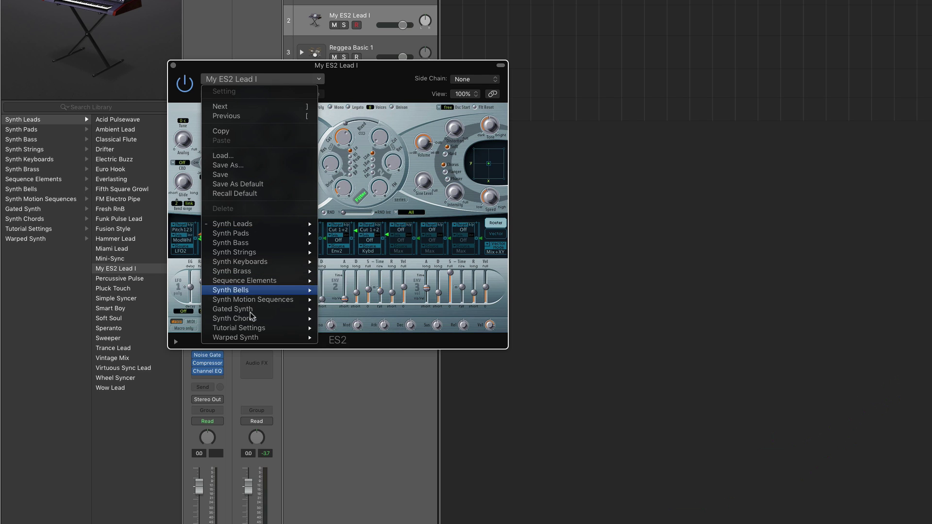
click(173, 68)
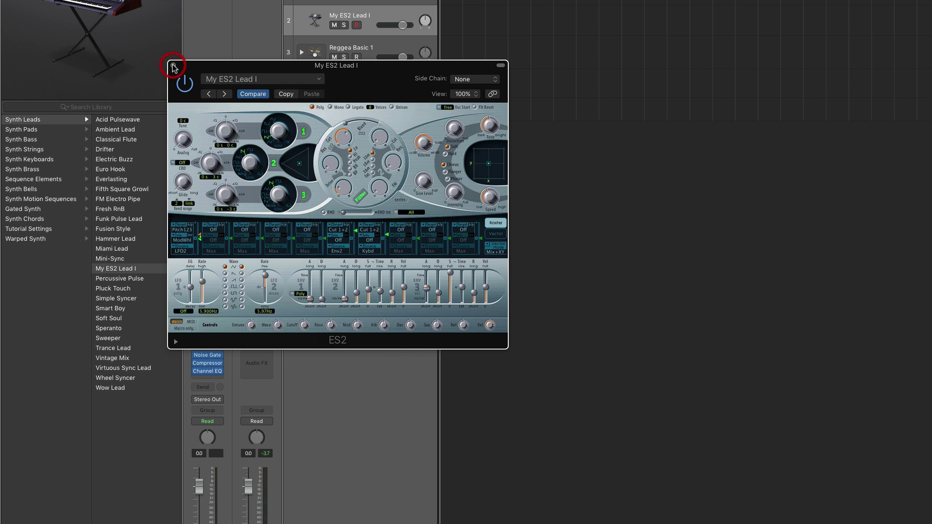
click(173, 66)
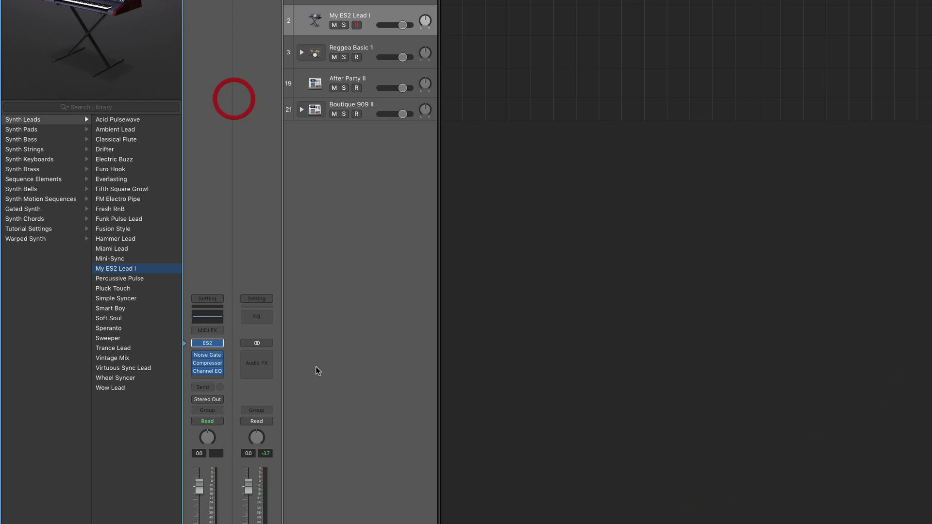
- Point the library at the Compressor slot and look through its preset folders from Drums to Compressor By Type
click(187, 365)
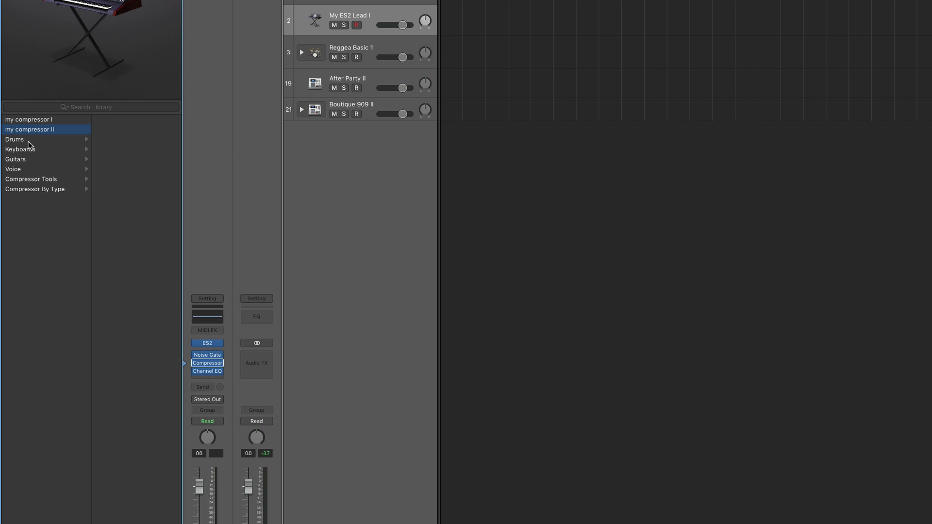
click(14, 140)
click(20, 149)
click(19, 160)
click(21, 170)
click(24, 179)
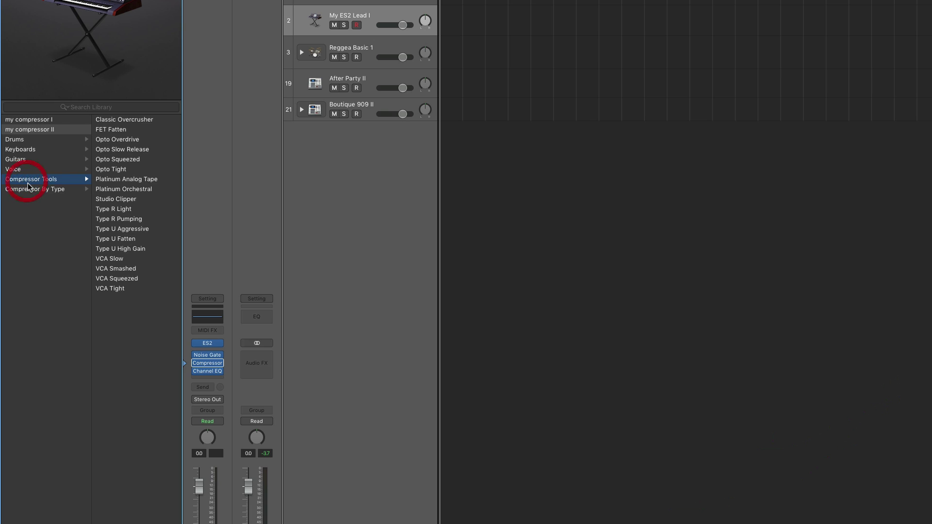
click(27, 189)
- Switch between my compressor I and my compressor II, keep my compressor I loaded, and check the Drums and Guitars folders
click(35, 120)
click(36, 129)
click(36, 120)
click(37, 129)
click(36, 120)
click(38, 129)
click(37, 120)
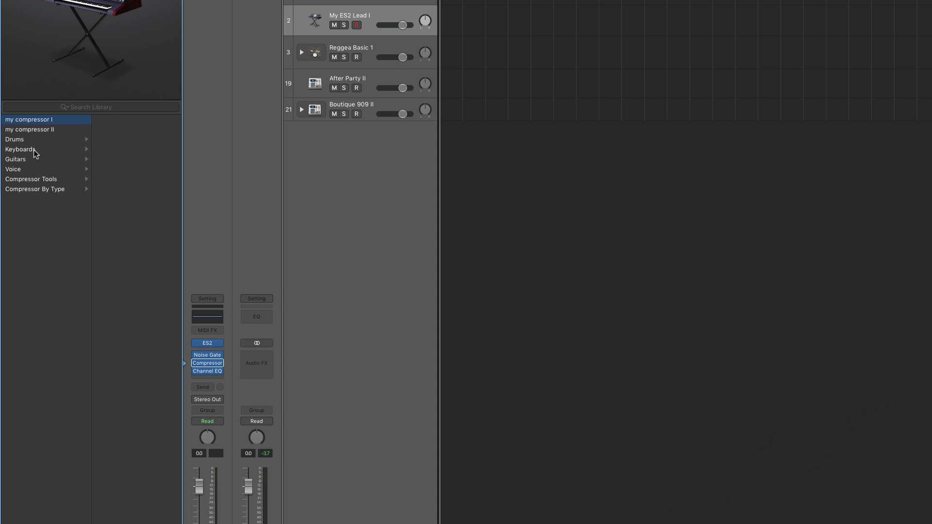
click(17, 140)
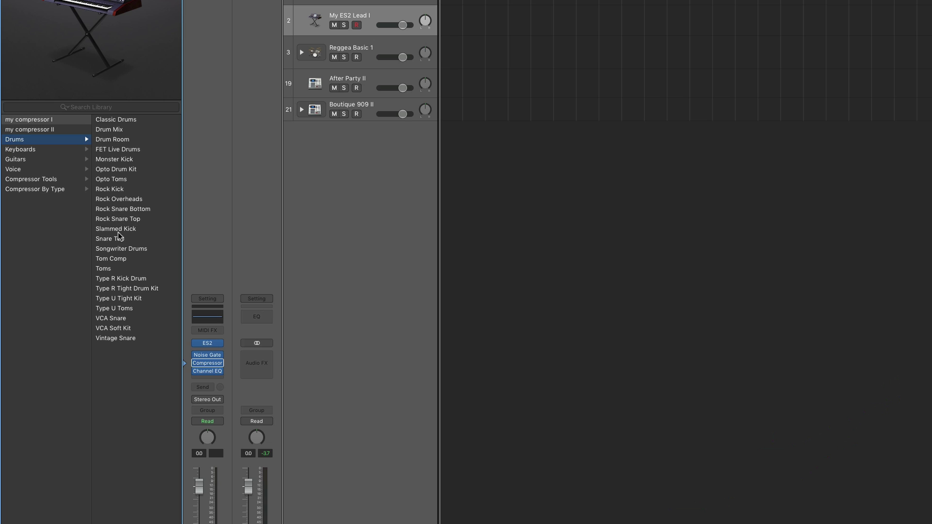
click(26, 160)
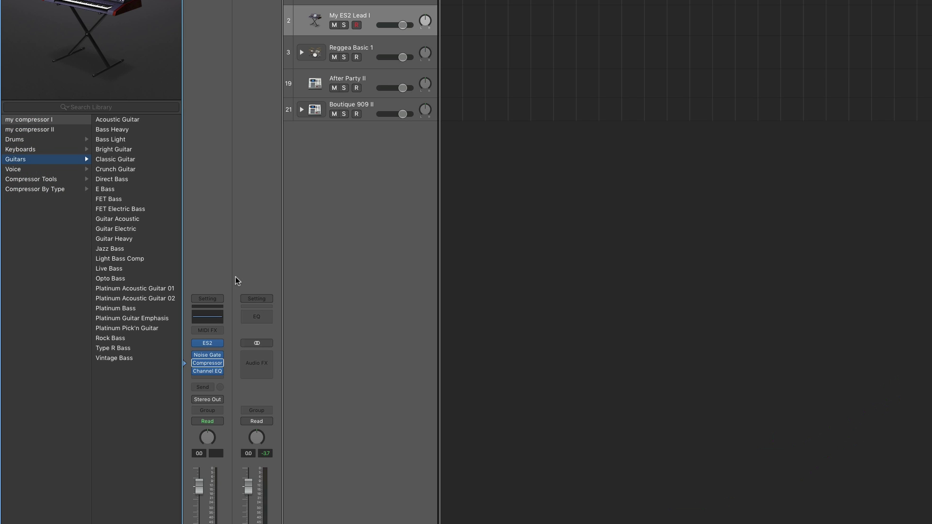
- Open the Compressor, switch its model to Vintage VCA, and adjust the Threshold and Ratio knobs
click(327, 344)
click(211, 368)
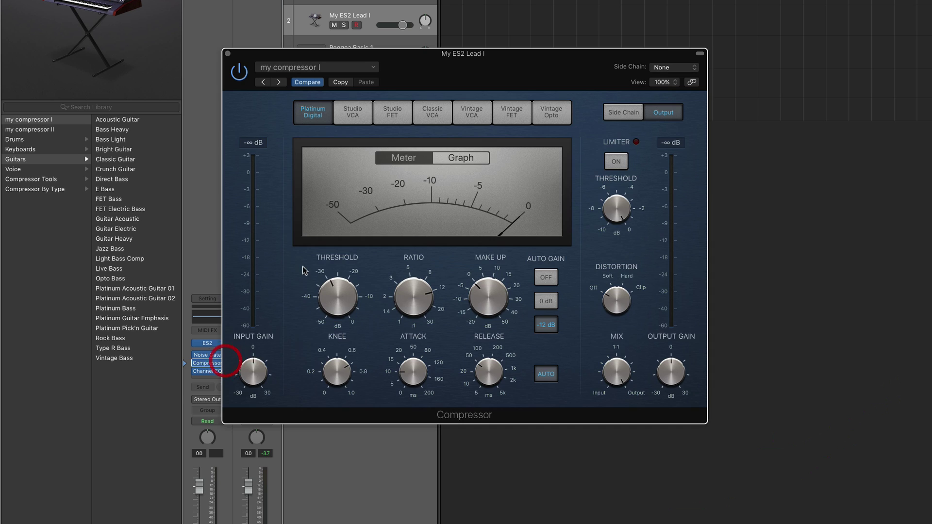
click(432, 115)
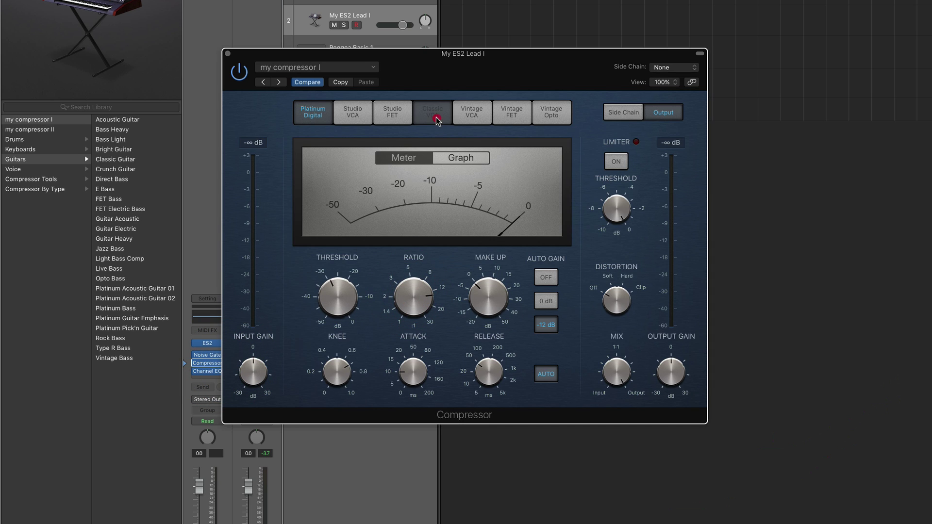
click(471, 117)
drag(429, 291, 426, 282)
click(337, 293)
drag(337, 294, 336, 290)
drag(414, 297, 413, 311)
click(487, 296)
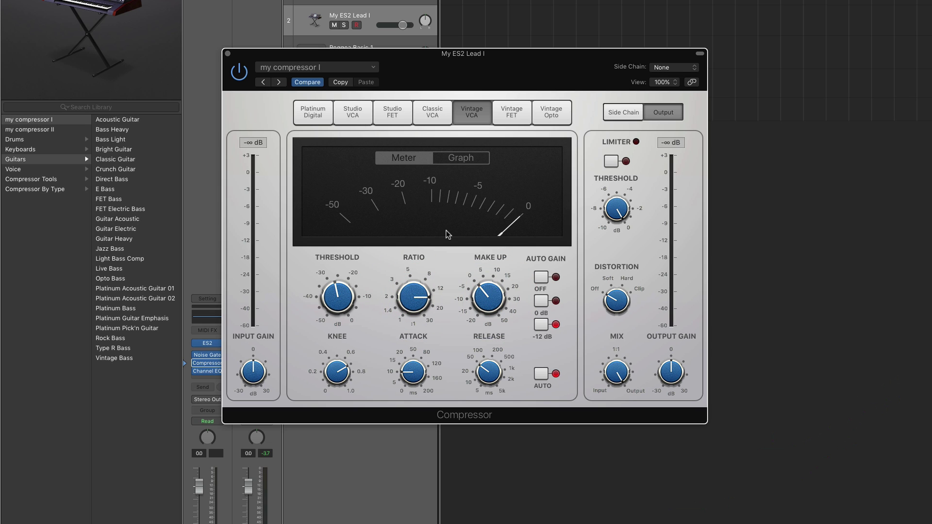
- Look at the Compressor's own settings list and close the plug-in window
click(306, 68)
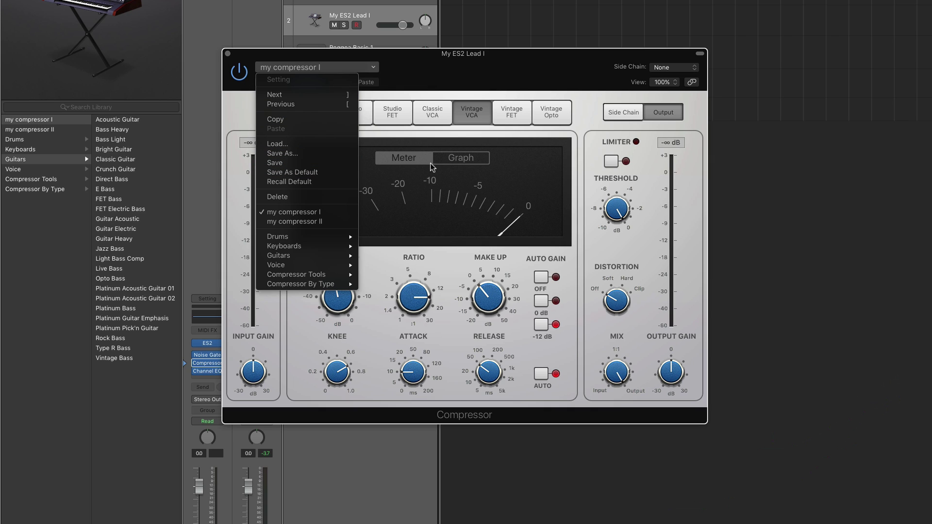
click(237, 70)
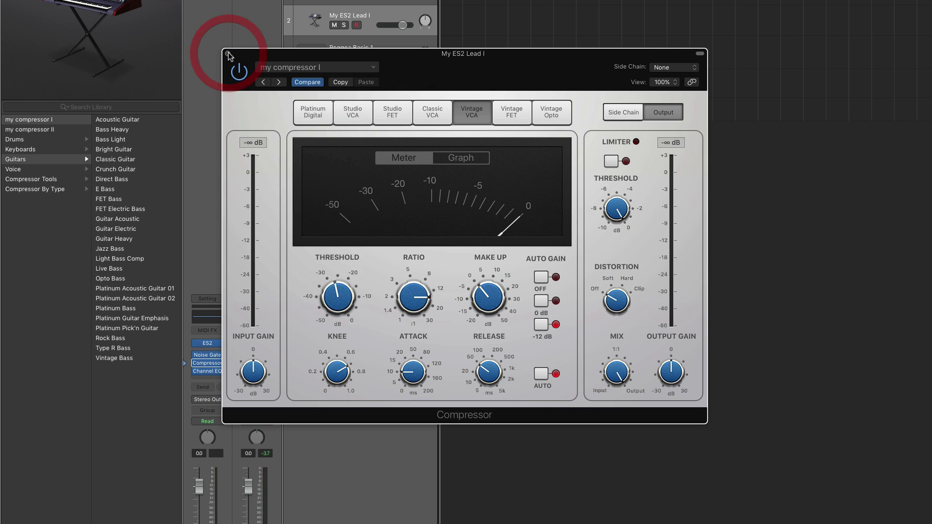
click(228, 54)
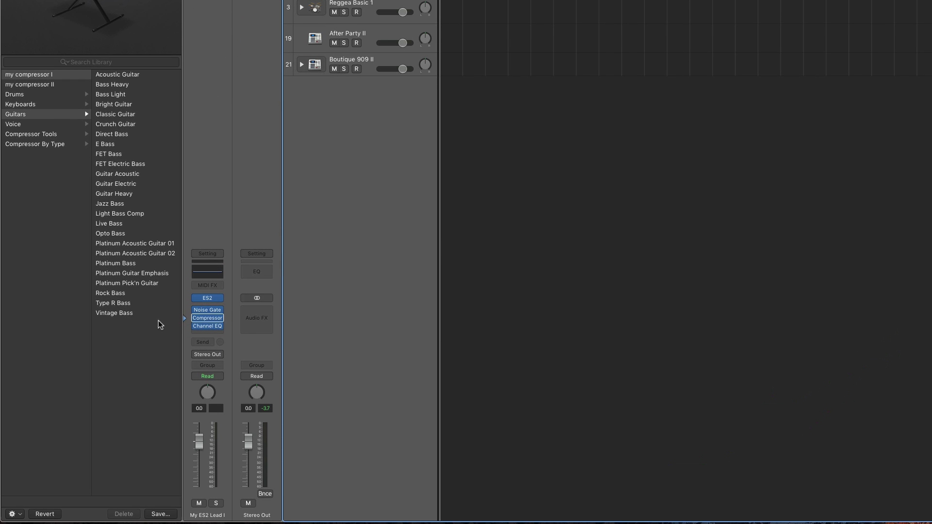
- Start saving the current Compressor setting and go to the 01 Drums folder inside Compressor in Plug-In Settings
click(160, 514)
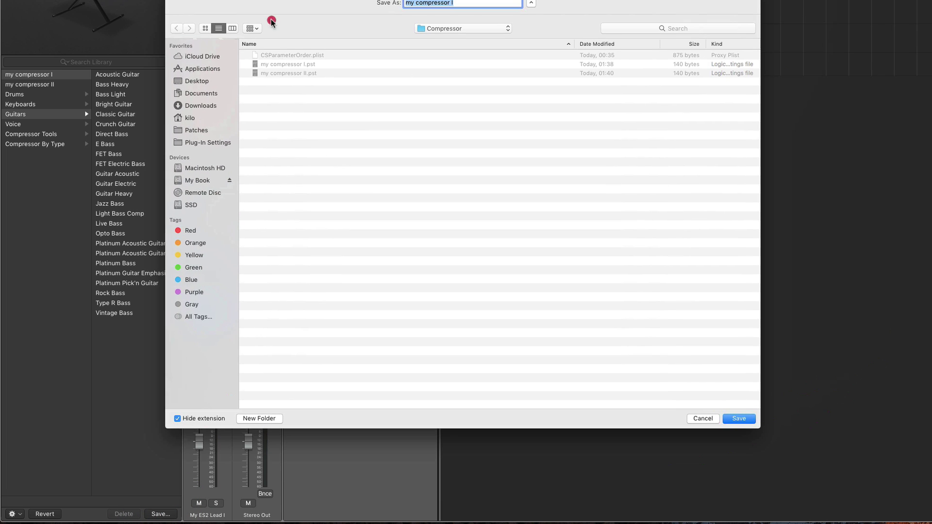
click(272, 68)
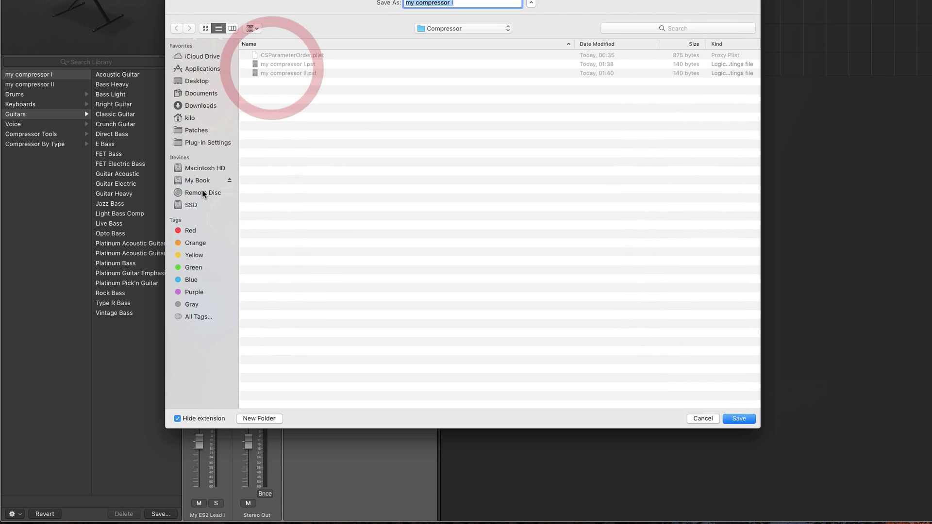
click(196, 144)
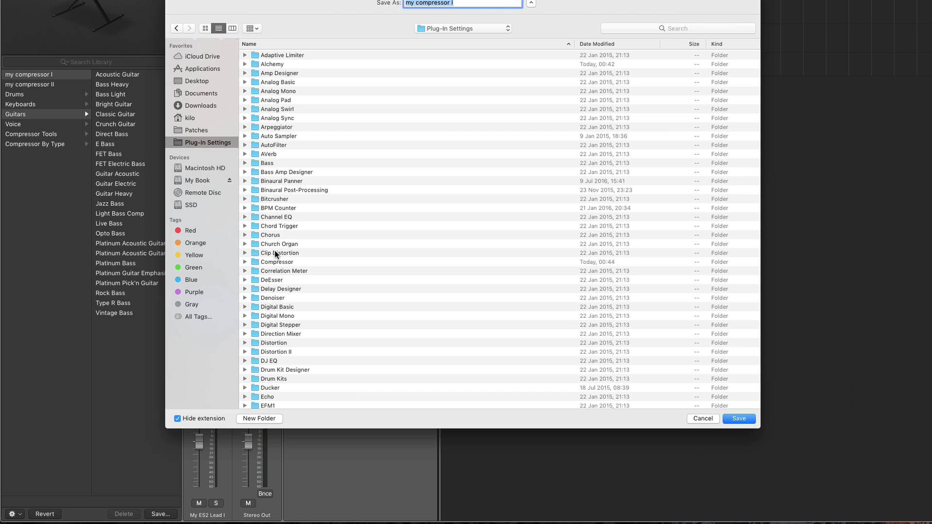
click(261, 263)
double_click(261, 263)
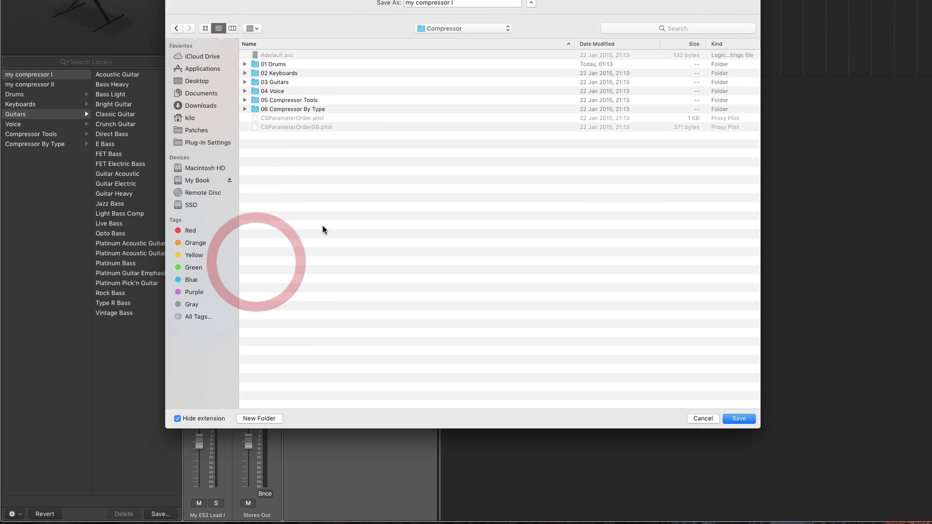
drag(265, 5, 325, 2)
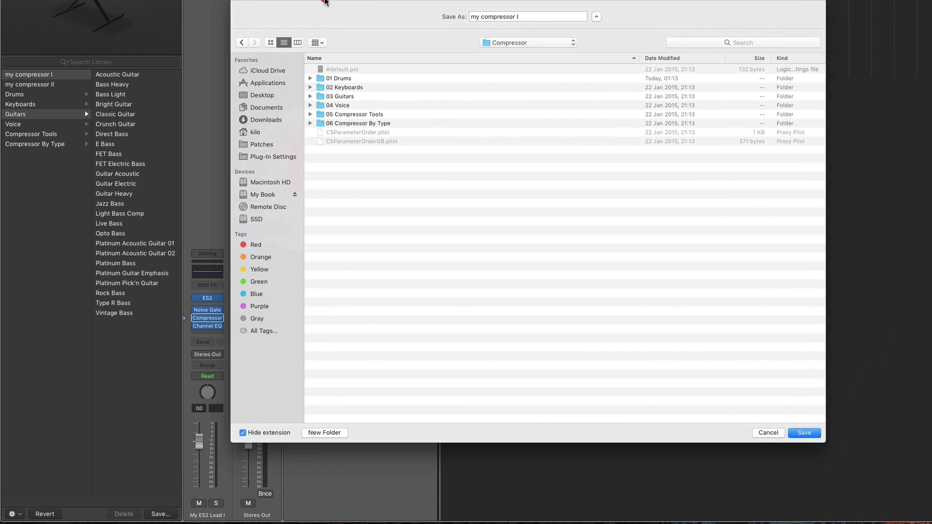
double_click(319, 77)
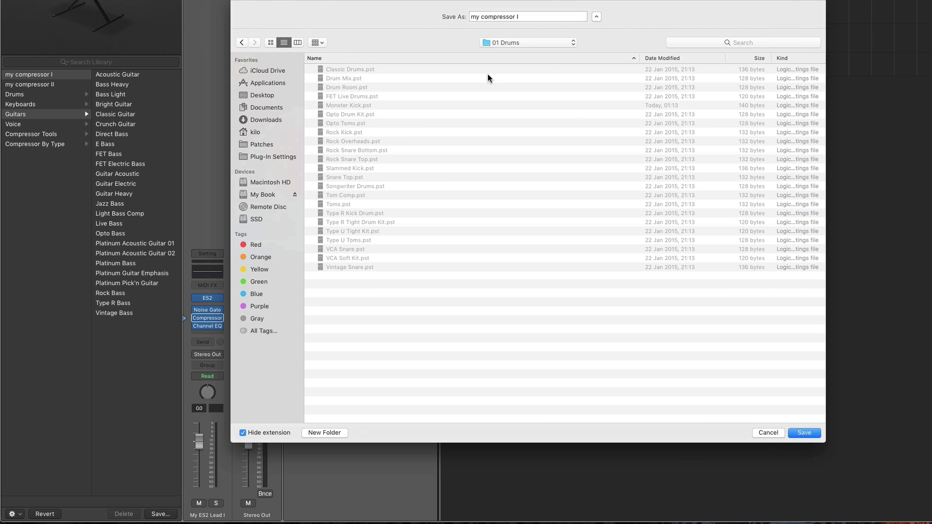
- Name the Compressor setting Monster Kick I and save it in the 01 Drums folder
click(506, 42)
click(464, 37)
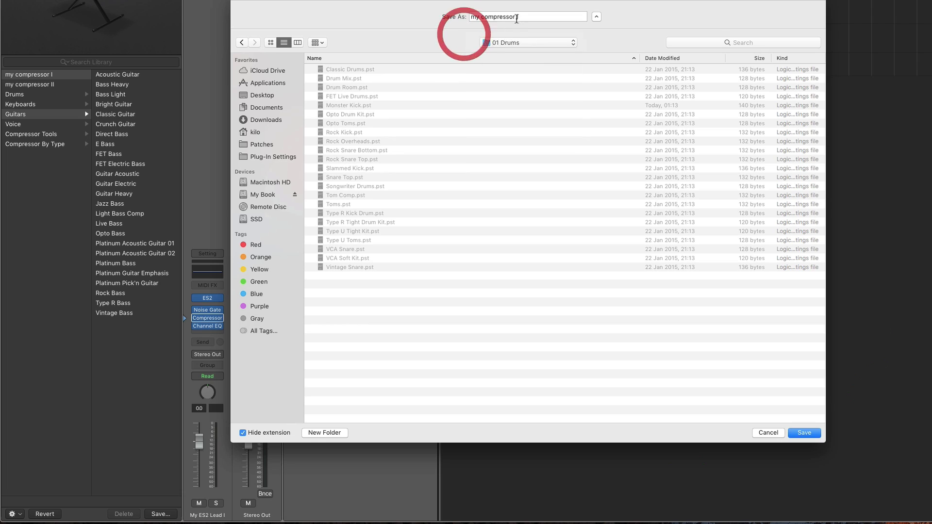
drag(517, 16, 471, 15)
text(Monster Kick I)
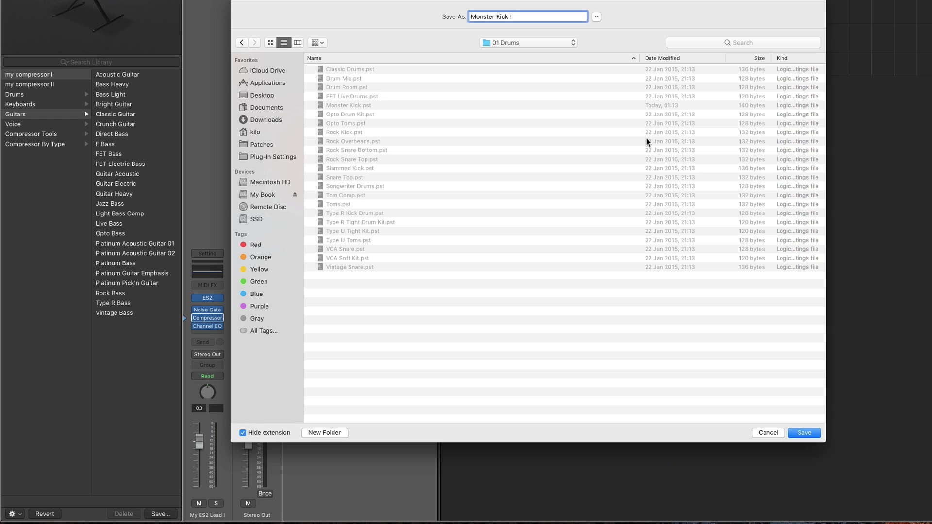
click(804, 431)
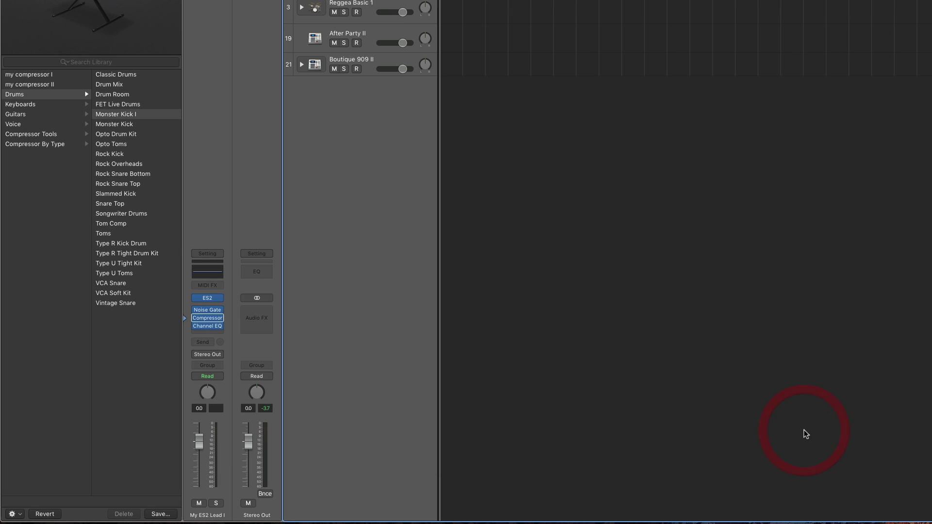
- Check for Monster Kick I in the Library's Drums folder and in the Compressor's own Drums settings, and choose it there
click(32, 95)
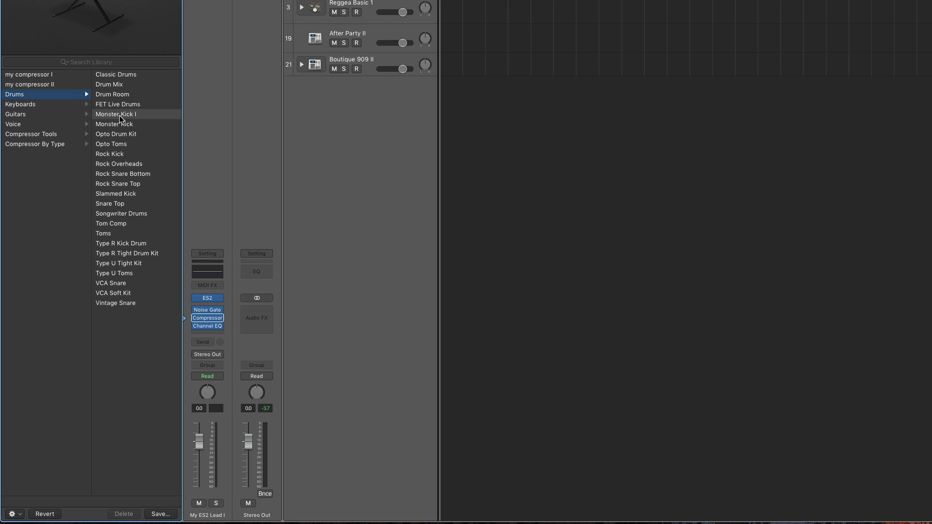
click(207, 318)
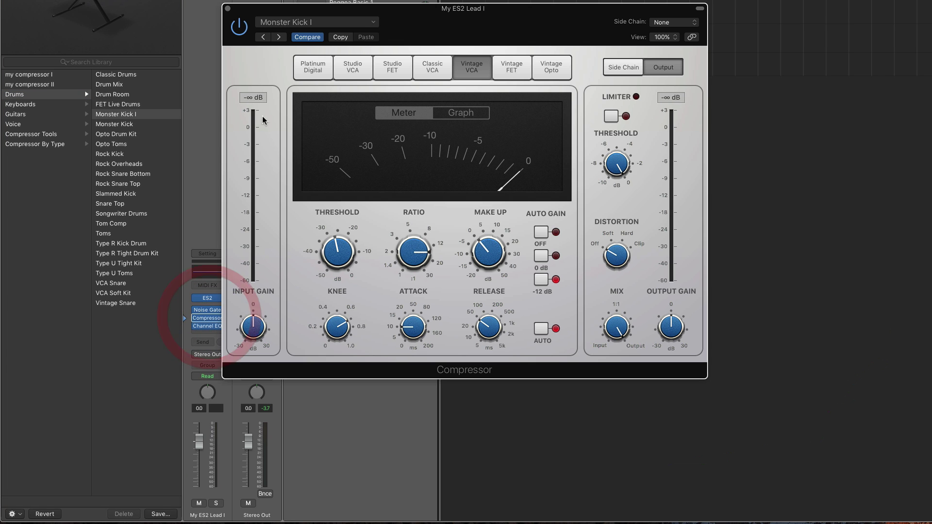
drag(412, 24, 318, 10)
click(191, 9)
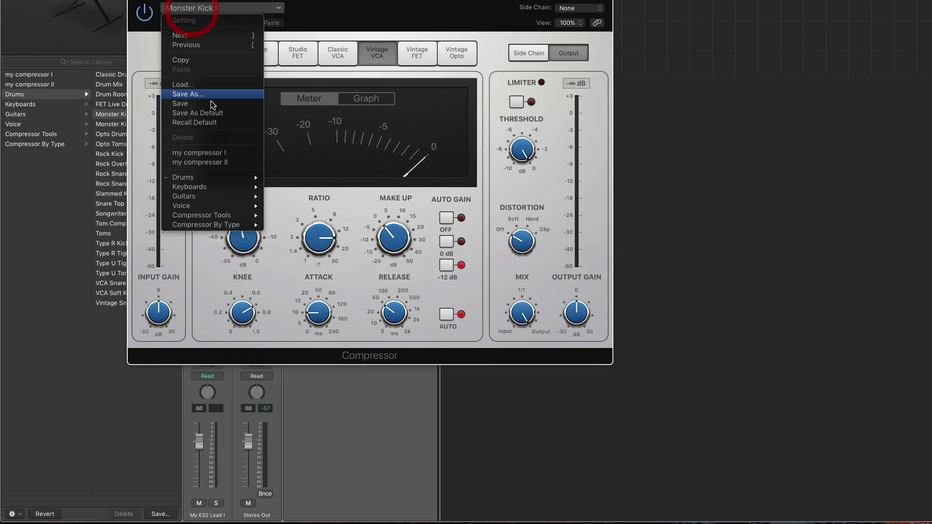
mouse_move(202, 180)
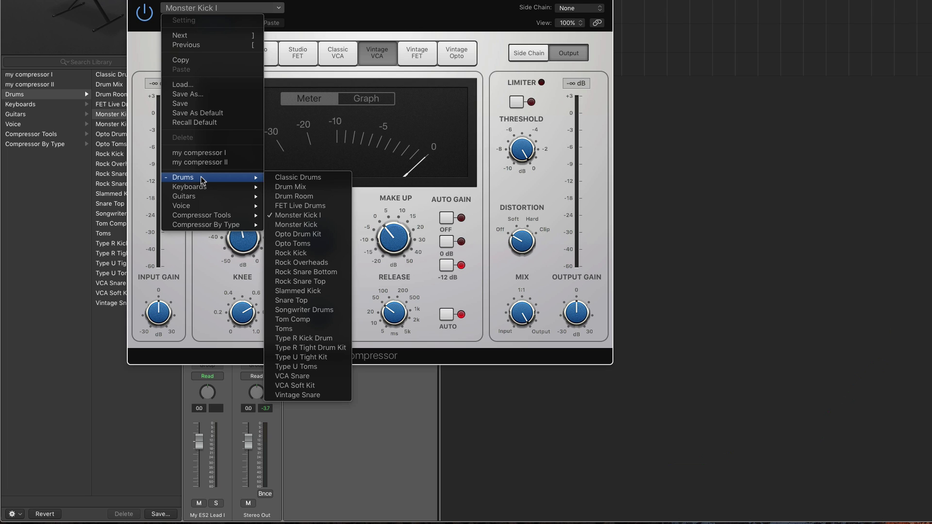
click(297, 218)
drag(308, 9, 500, 28)
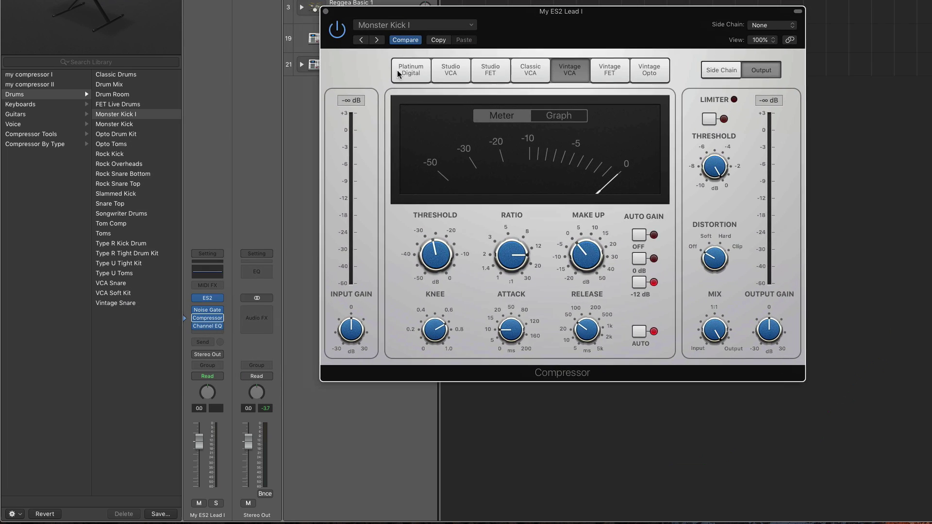
- Switch the Library's focus between the ES2, Noise Gate and Compressor slots to compare their preset lists
click(187, 298)
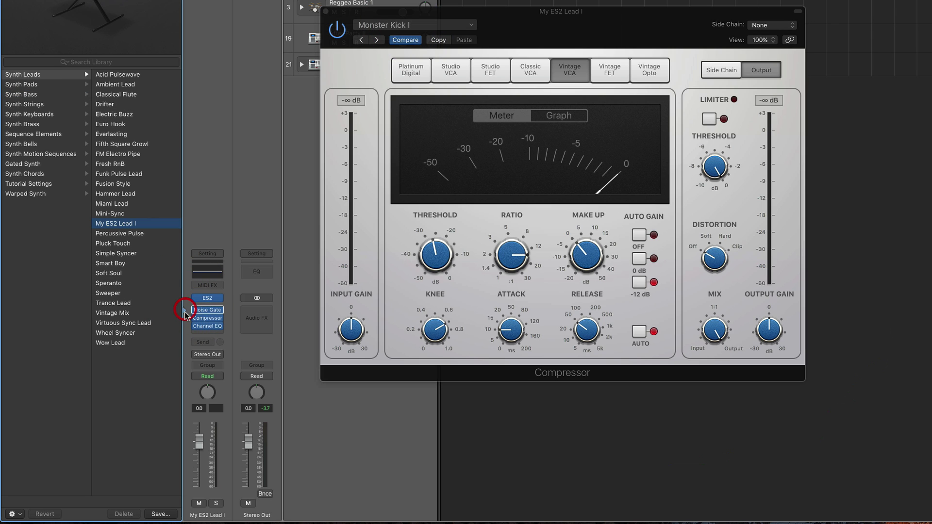
click(184, 310)
click(184, 318)
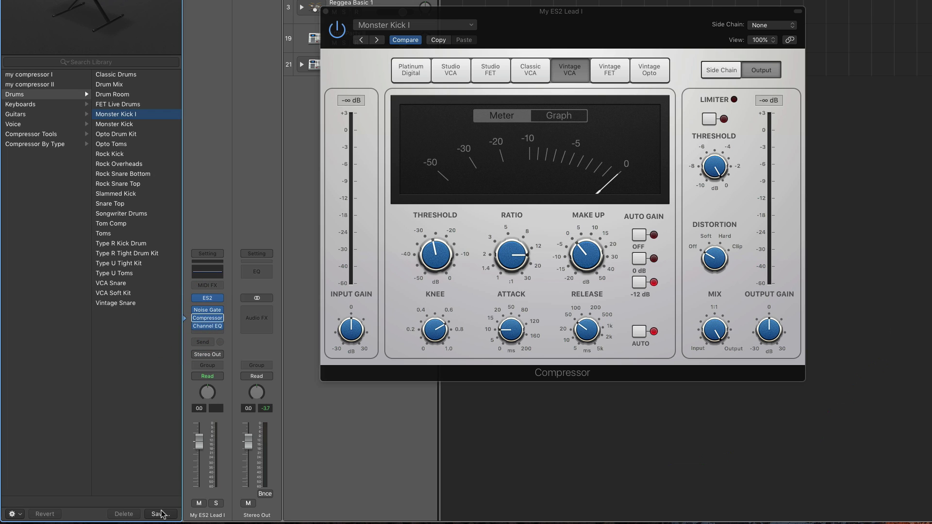
click(187, 298)
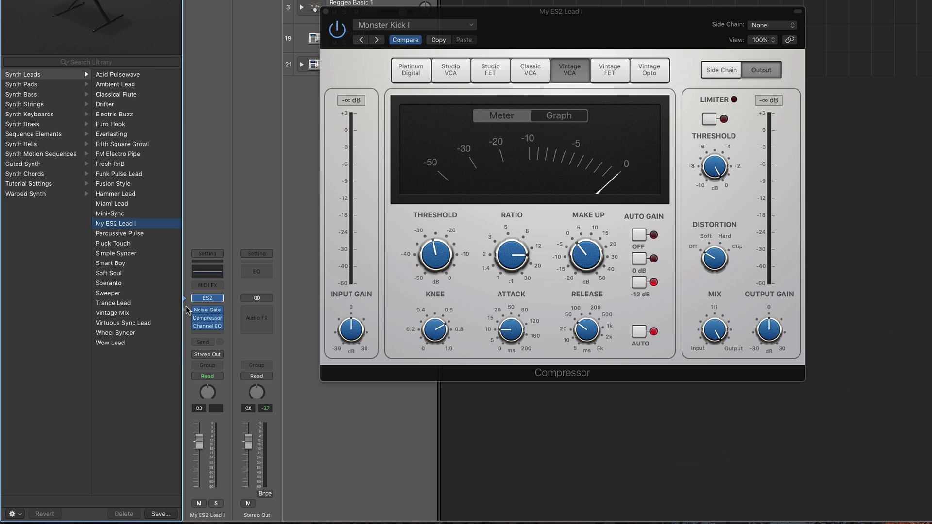
click(185, 311)
click(185, 319)
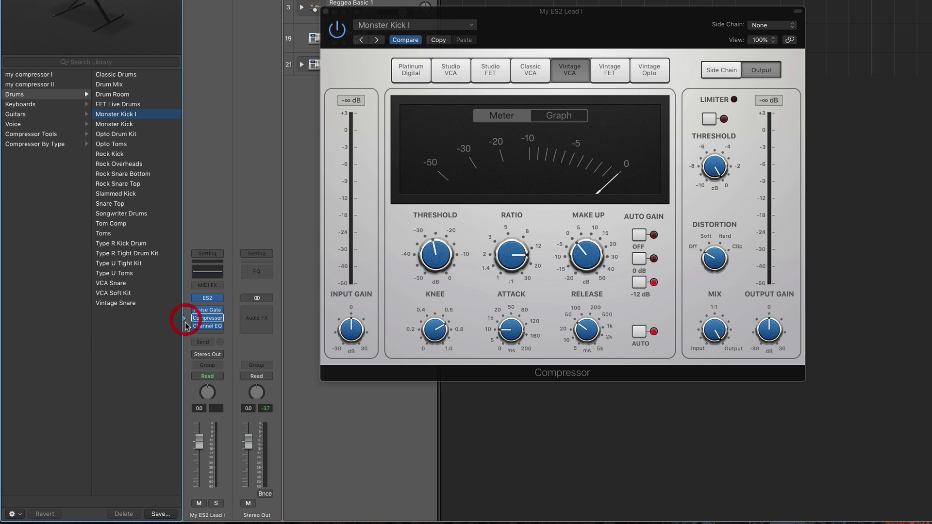
- Point the Library at the Channel EQ, switch it to the channel strip's Setting slot, and close the Compressor window
click(186, 326)
click(204, 253)
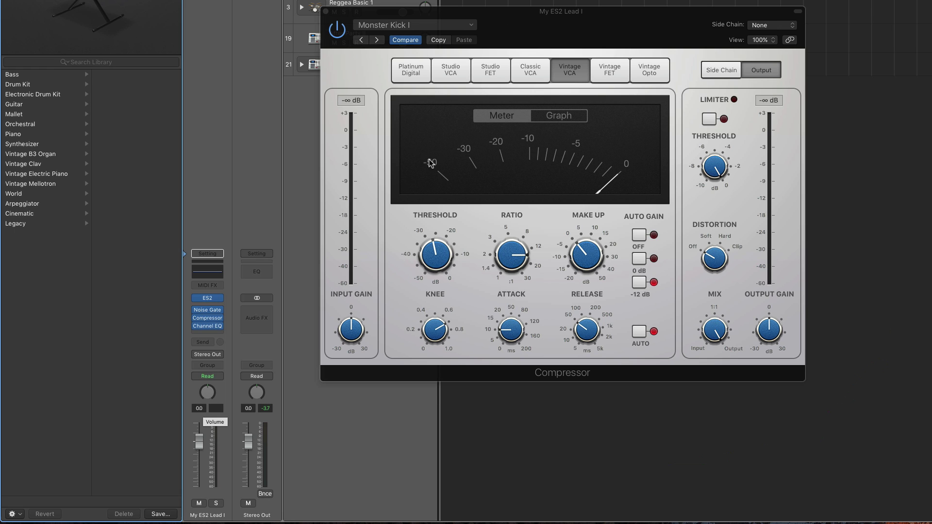
click(325, 12)
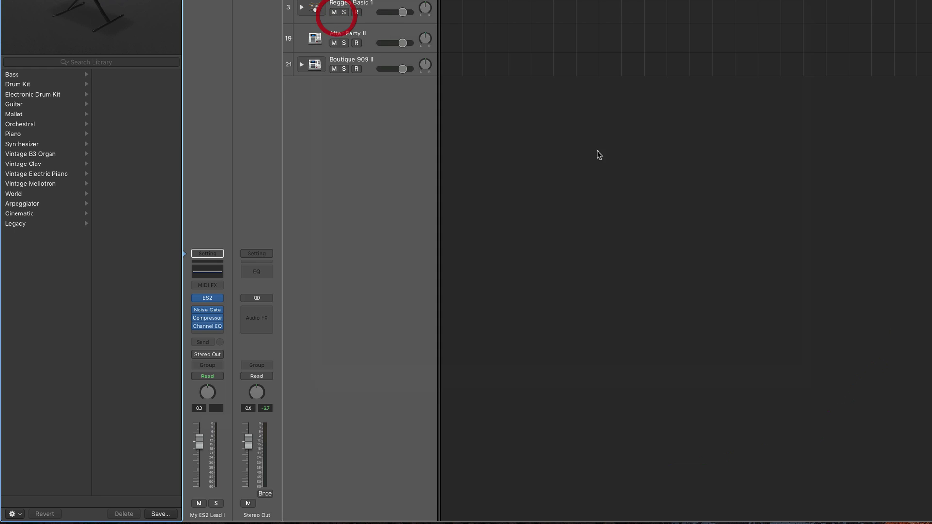